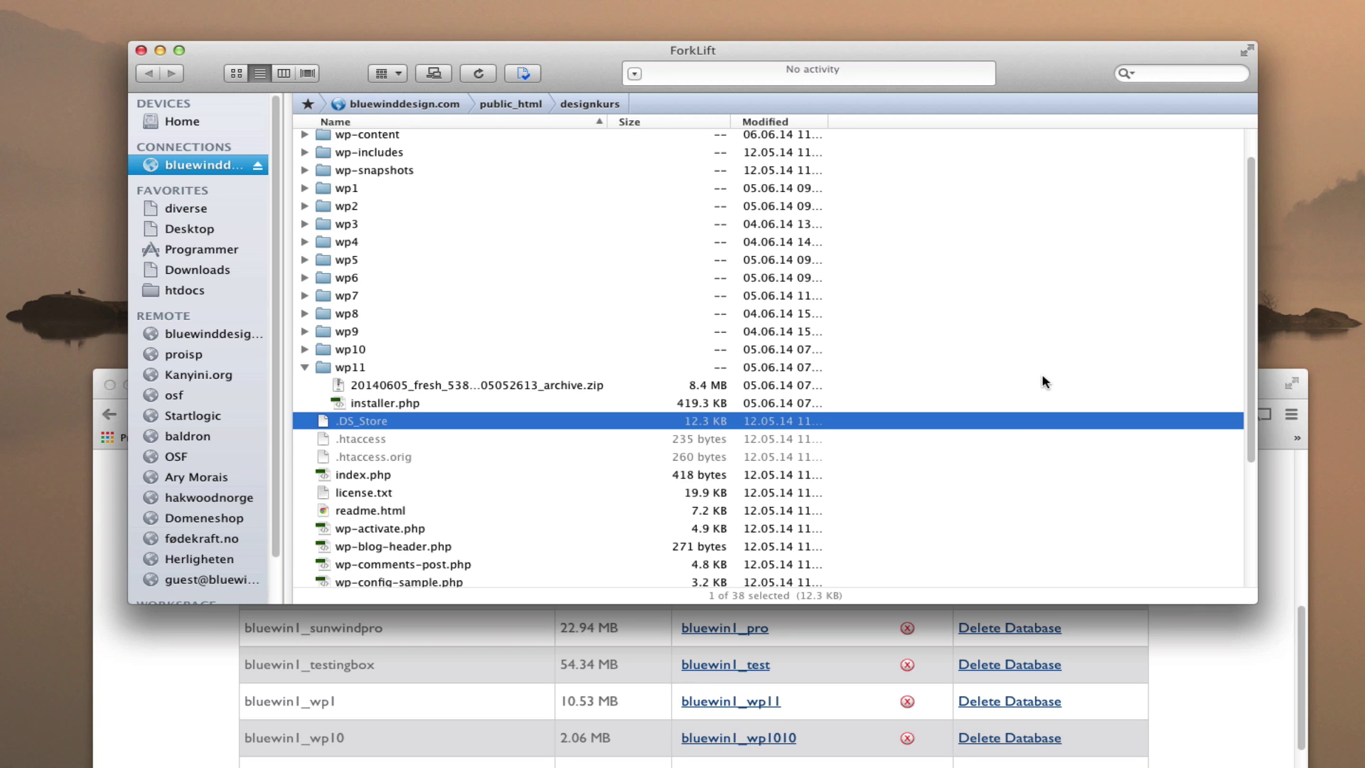
- Inspect the contents of the wp1 folder and select the archive zip inside the wp11 folder
{"action": "scroll", "coordinate": [1043, 381], "scroll_direction": "up", "scroll_amount": 2}
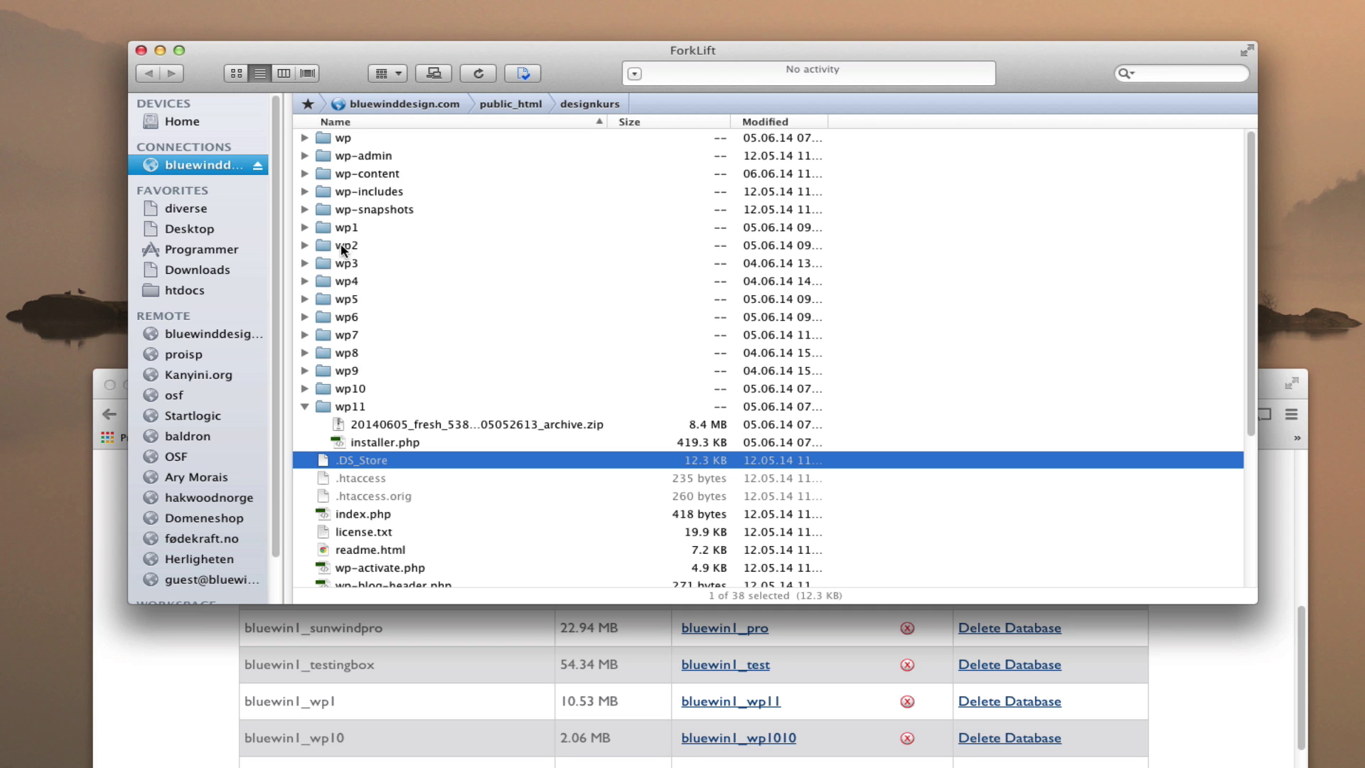
{"action": "left_click", "coordinate": [304, 227]}
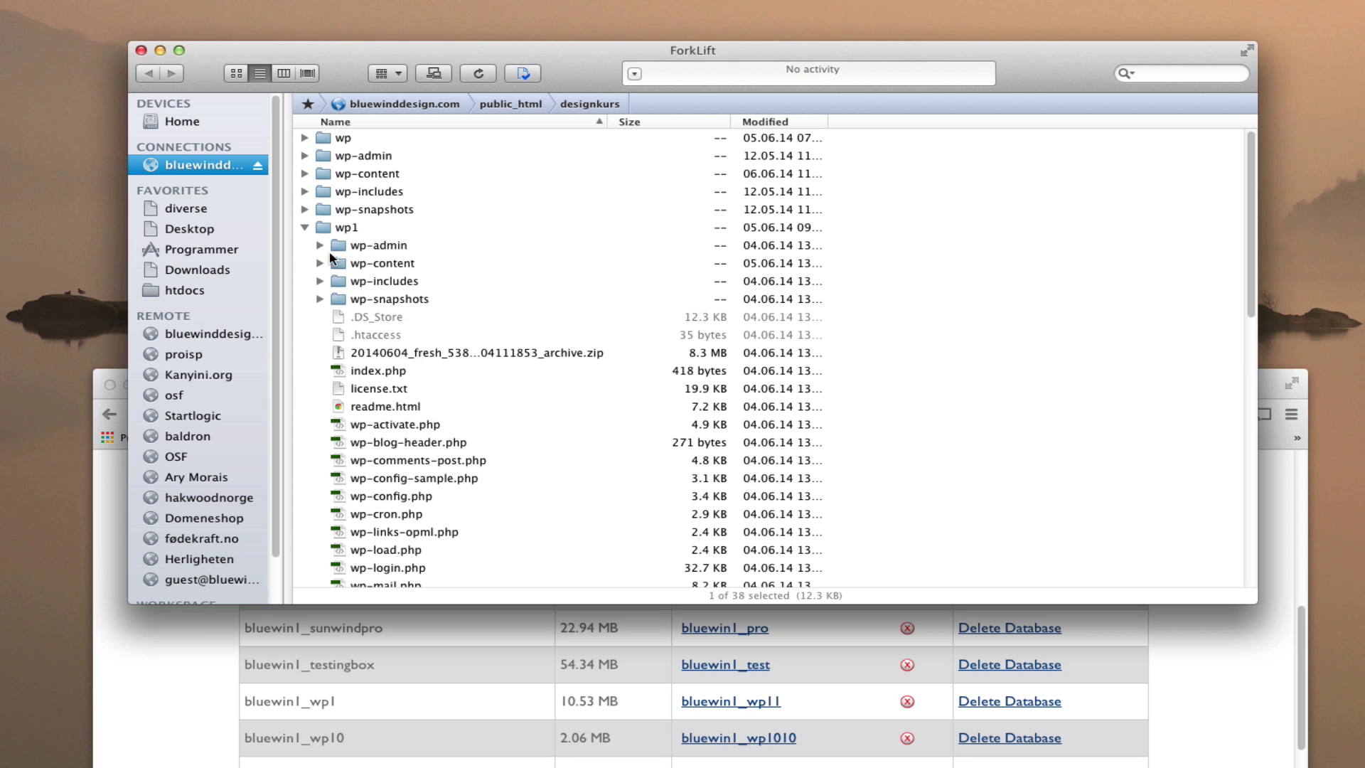
{"action": "left_click", "coordinate": [304, 227]}
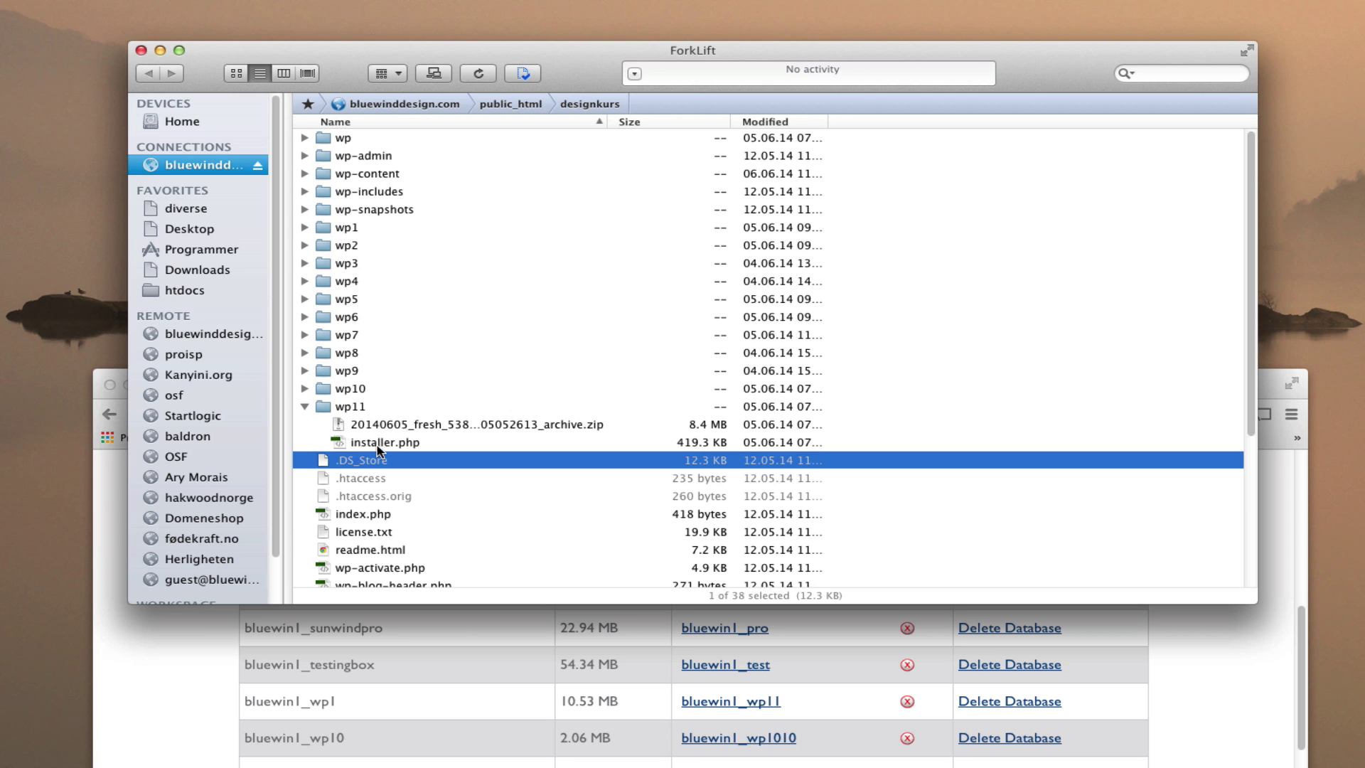
{"action": "left_click", "coordinate": [378, 422]}
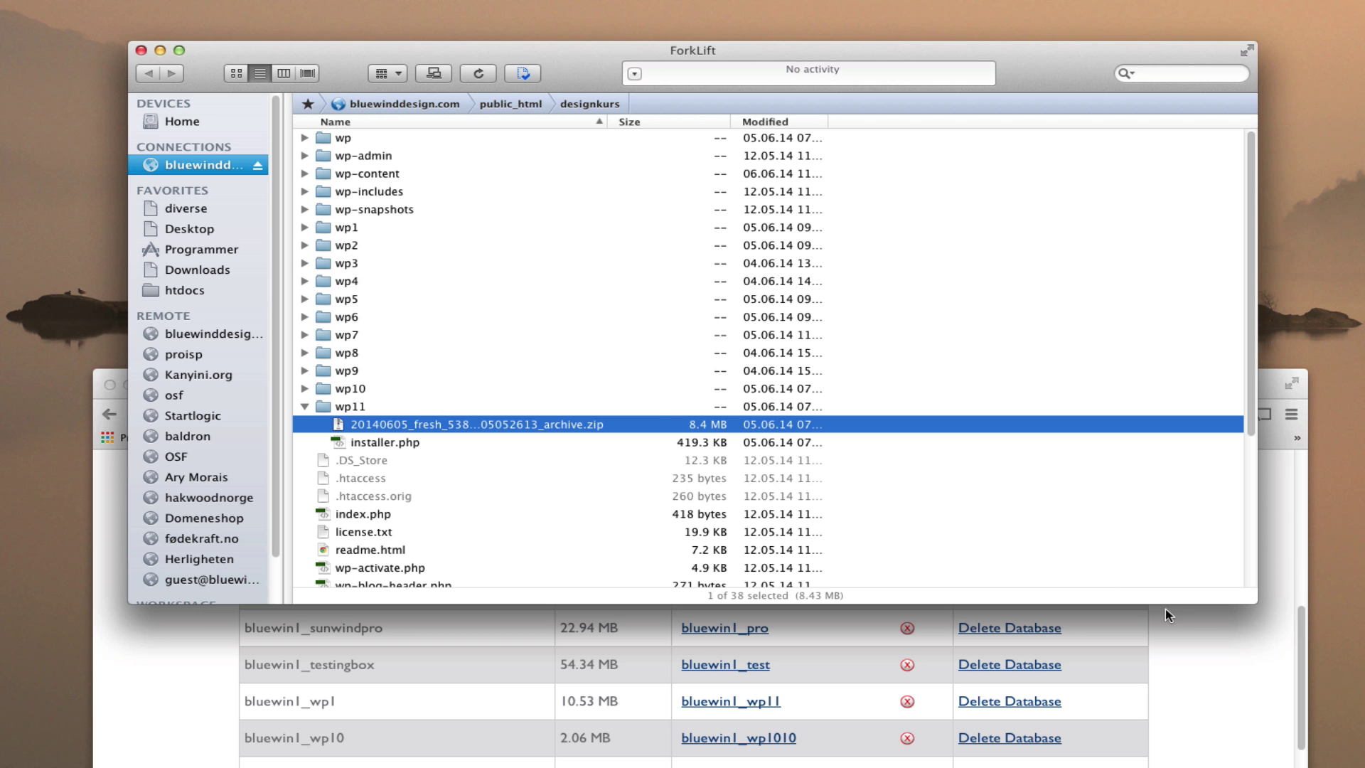
- Switch to the browser and review the MySQL Databases page, including its database creation form and current databases list
{"action": "left_click", "coordinate": [1222, 634]}
{"action": "left_click_drag", "start_coordinate": [1106, 372], "coordinate": [1076, 78]}
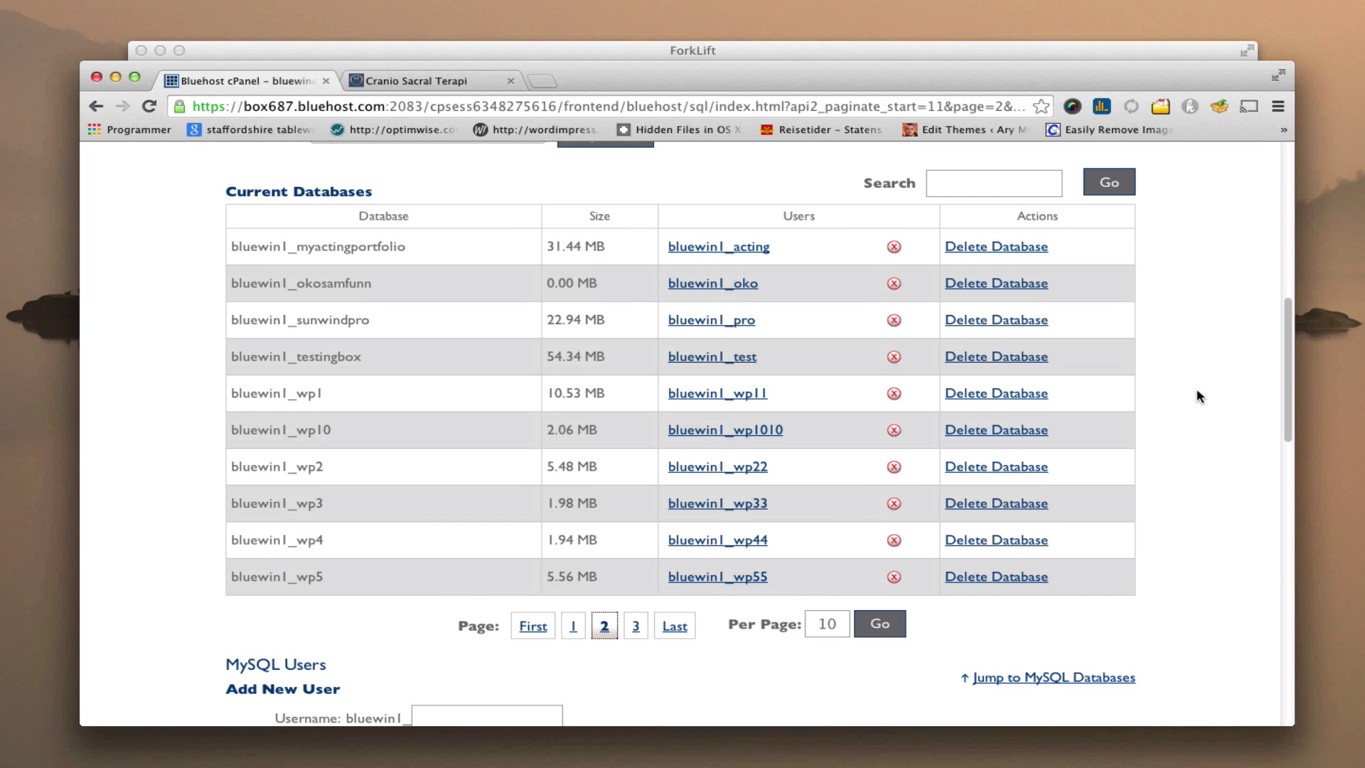
{"action": "scroll", "coordinate": [1197, 392], "scroll_direction": "up", "scroll_amount": 10}
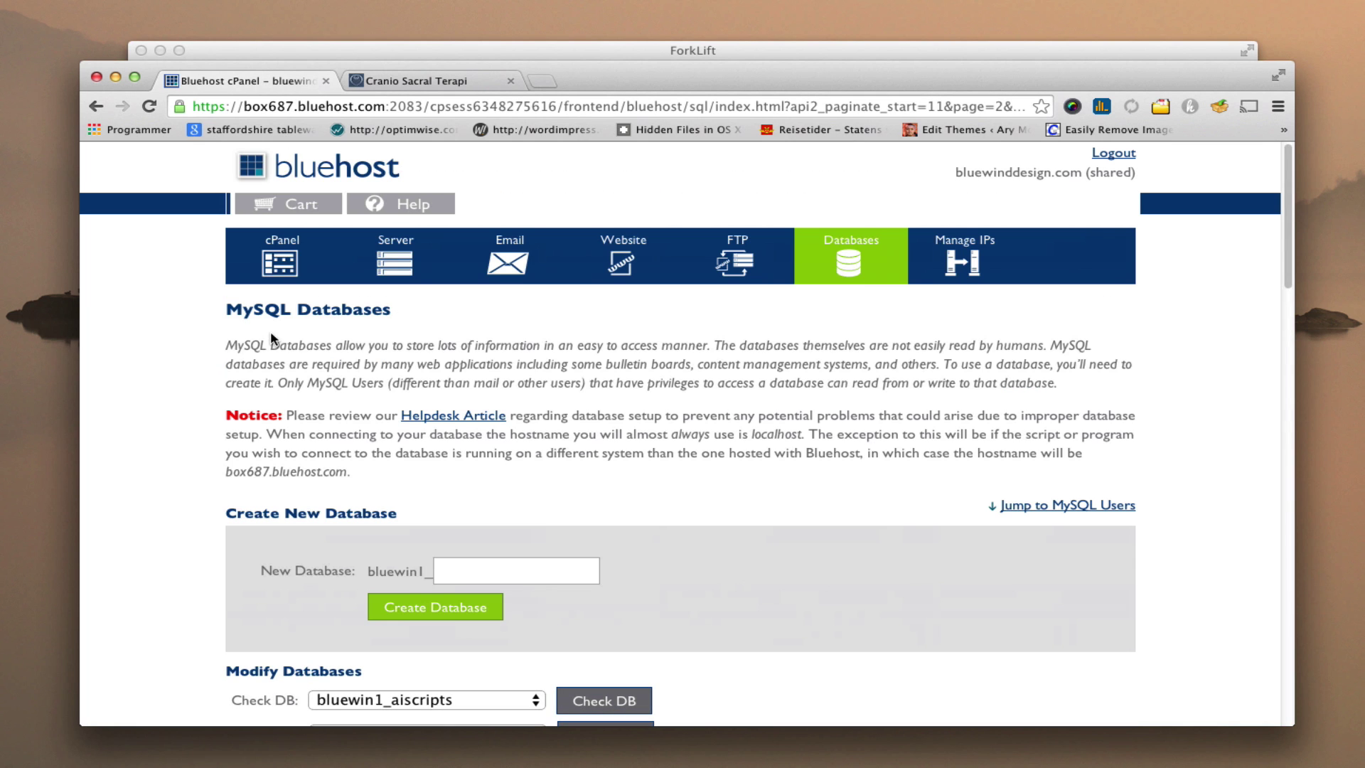
{"action": "scroll", "coordinate": [1197, 416], "scroll_direction": "down", "scroll_amount": 3}
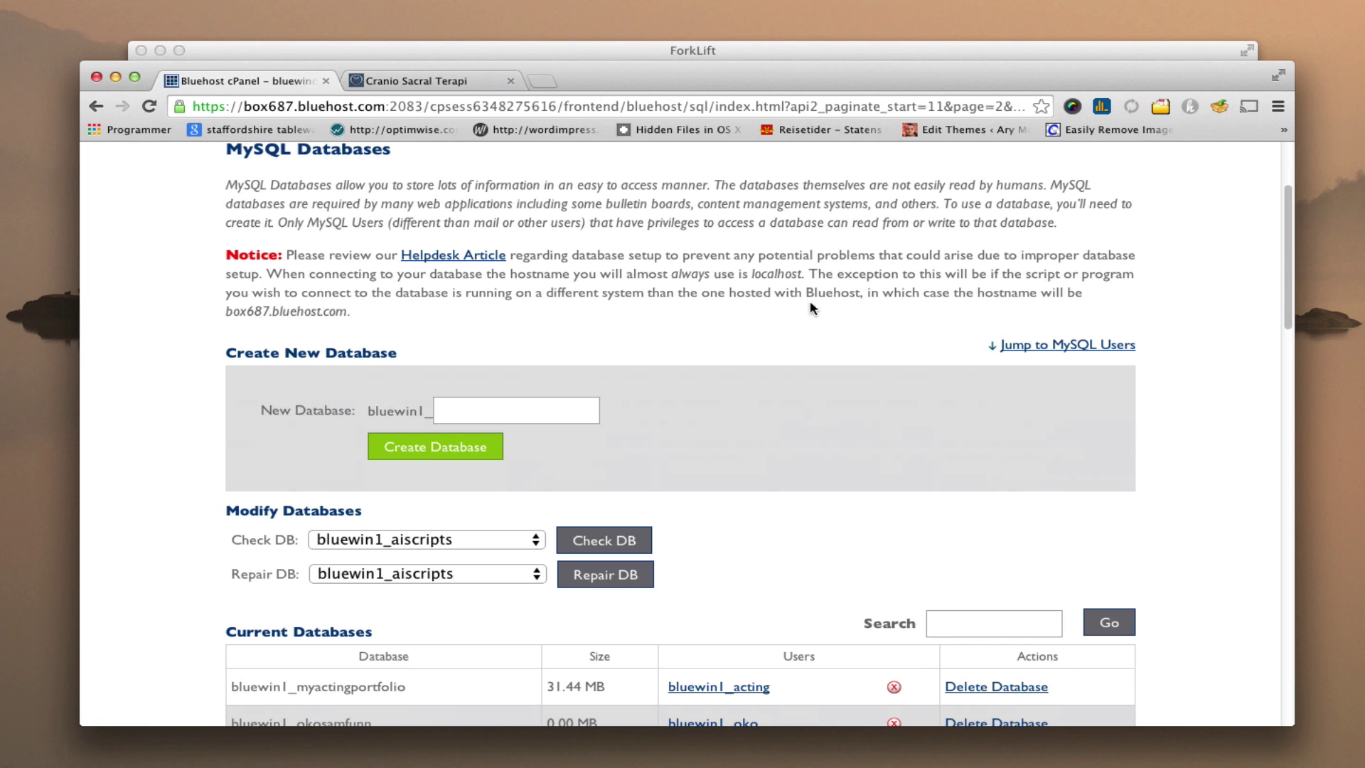
{"action": "scroll", "coordinate": [1158, 421], "scroll_direction": "down", "scroll_amount": 7}
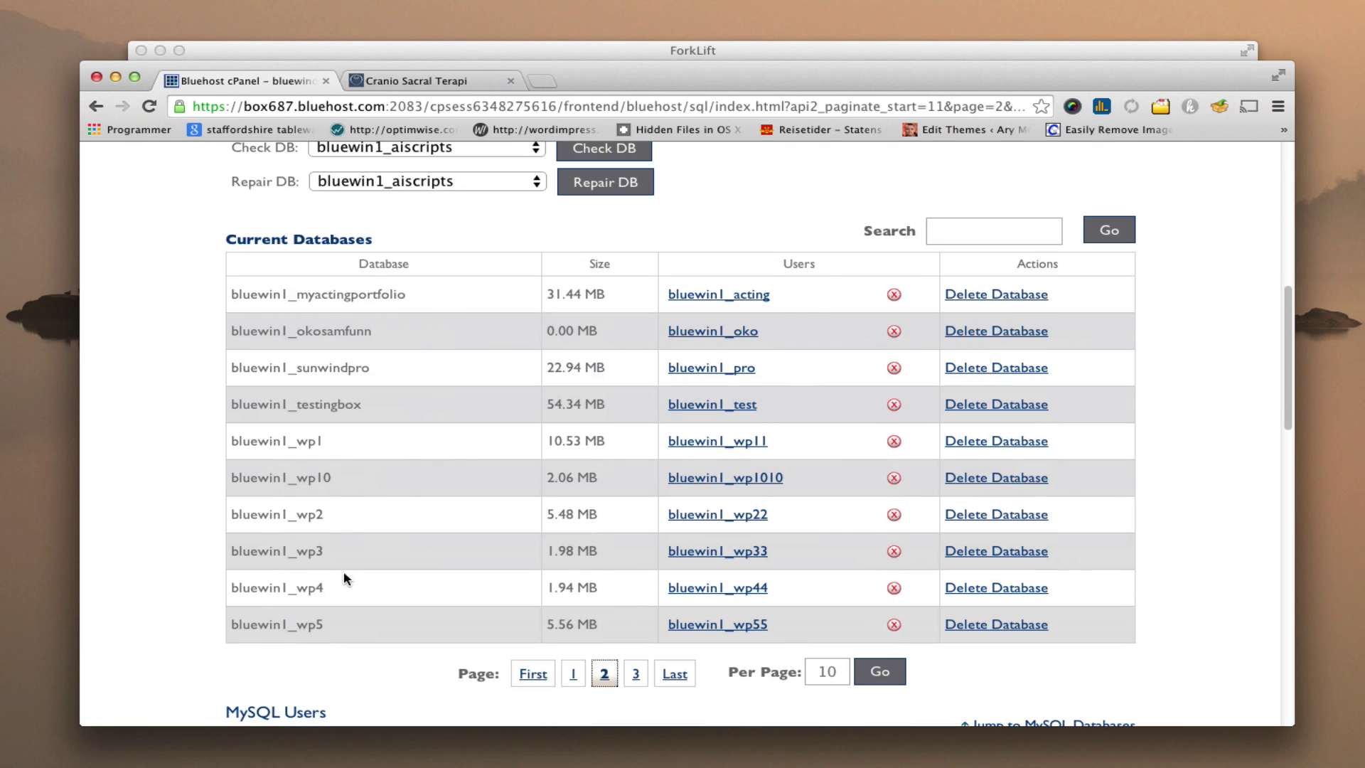
{"action": "scroll", "coordinate": [473, 597], "scroll_direction": "down", "scroll_amount": 1}
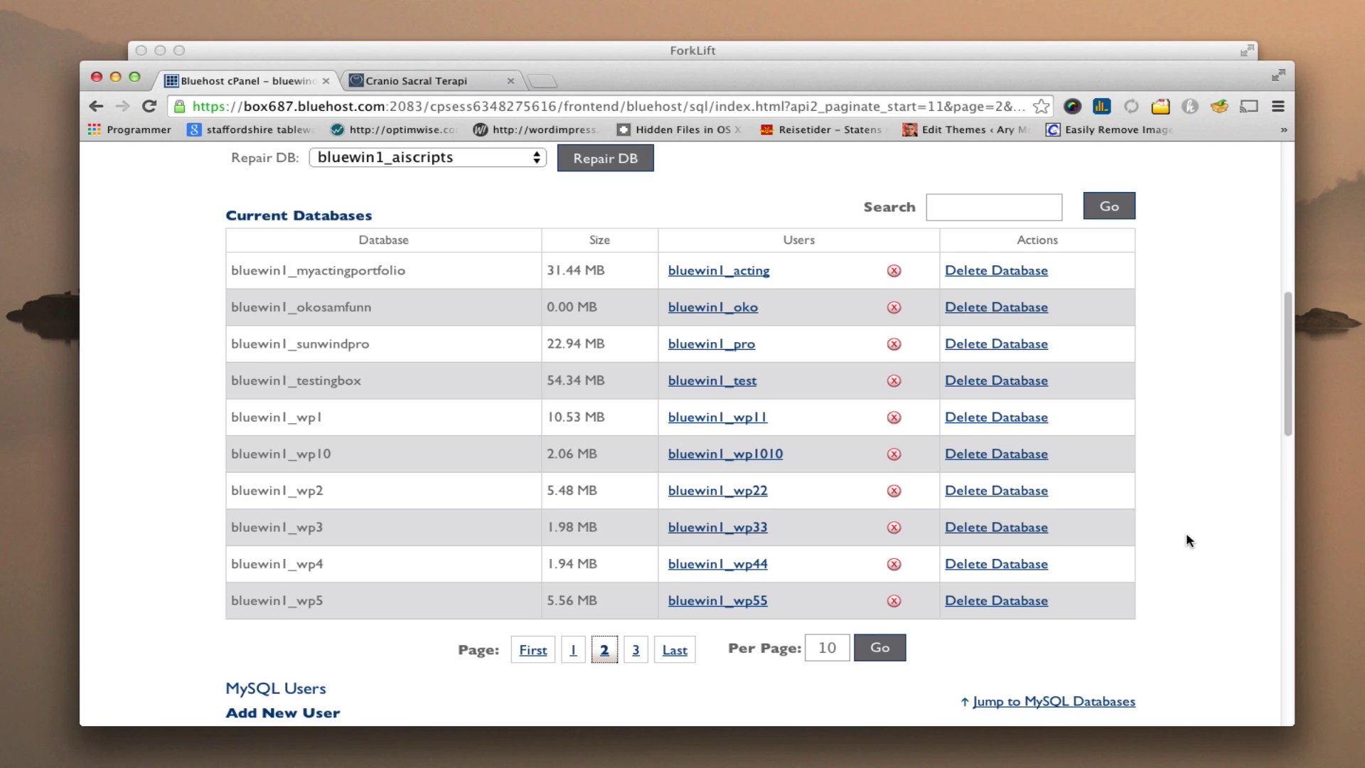
{"action": "scroll", "coordinate": [1186, 536], "scroll_direction": "down", "scroll_amount": 3}
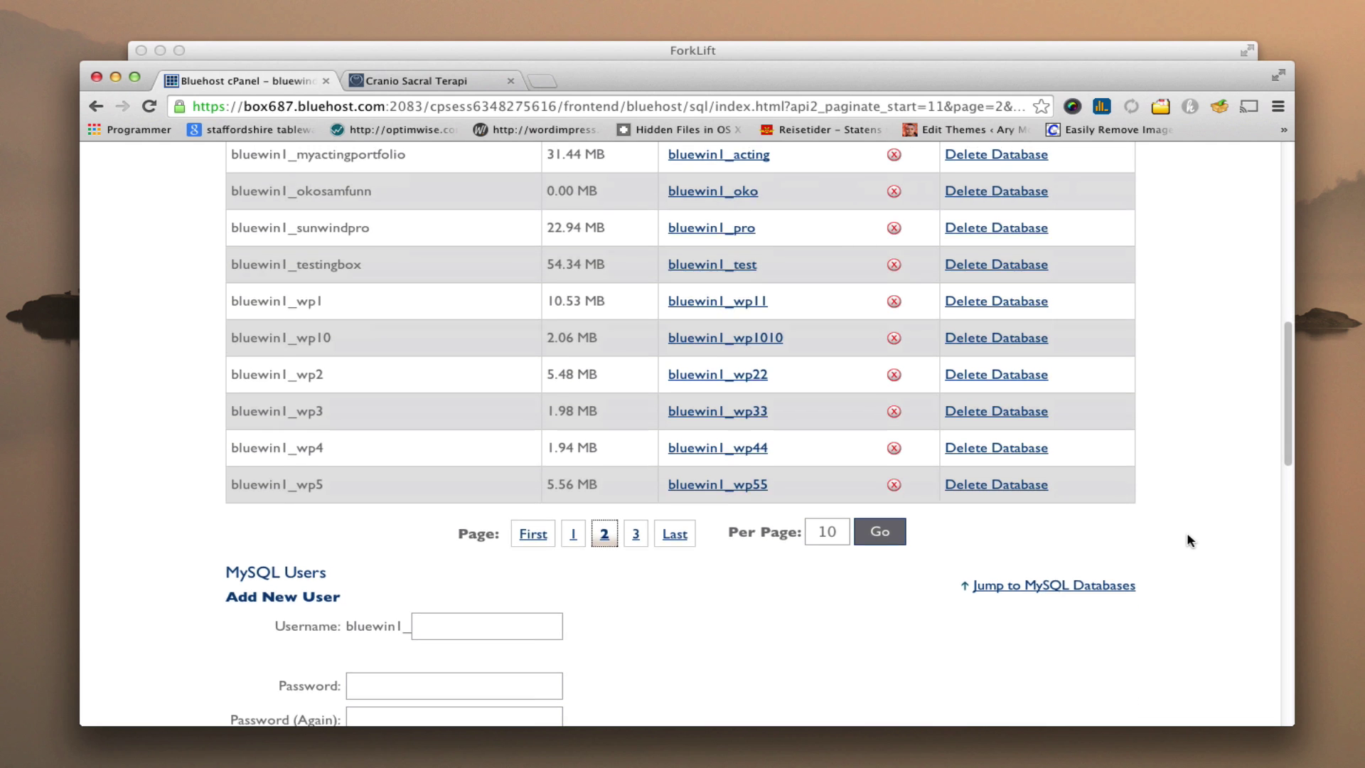
{"action": "scroll", "coordinate": [1186, 534], "scroll_direction": "up", "scroll_amount": 3}
{"action": "scroll", "coordinate": [1190, 541], "scroll_direction": "up", "scroll_amount": 1}
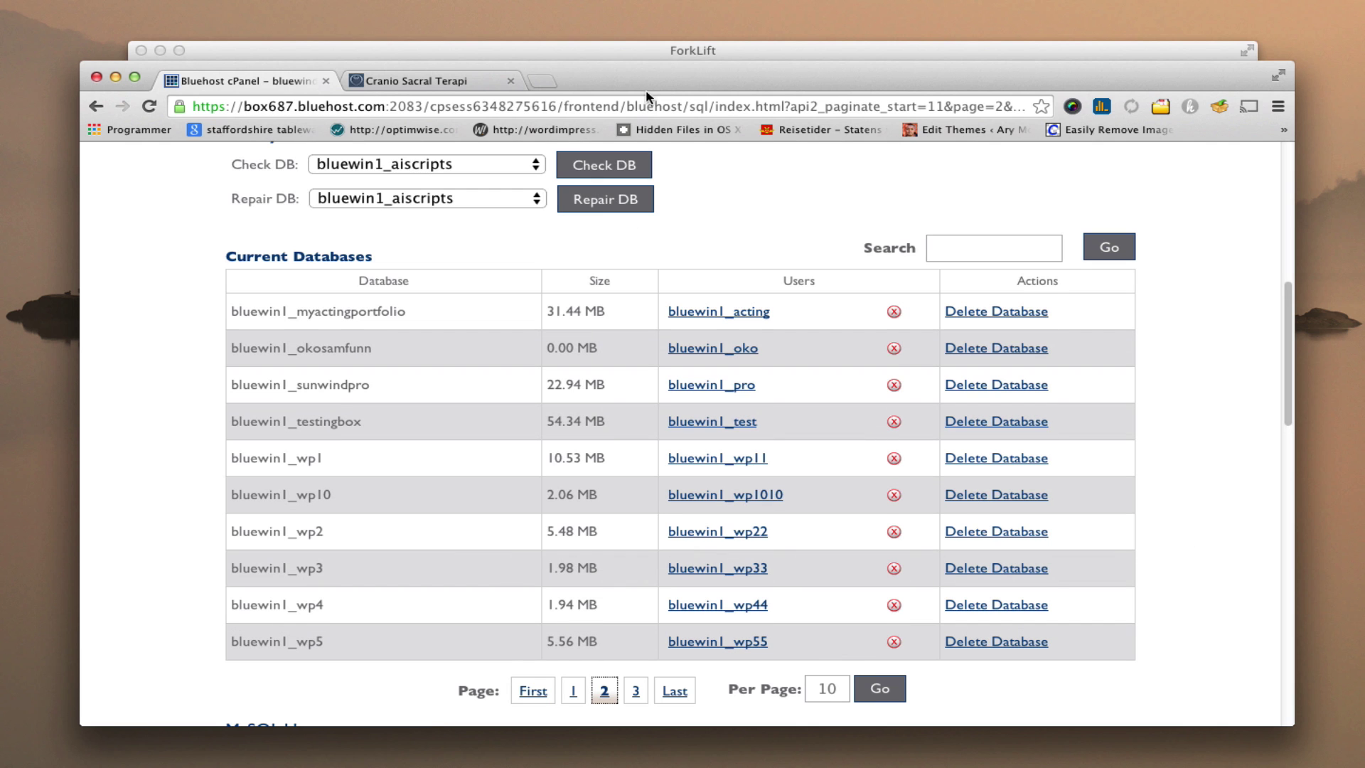
- Check the installer files in the wp11 folder in ForkLift and return to the browser's MySQL Databases page
{"action": "left_click_drag", "start_coordinate": [646, 80], "coordinate": [683, 405]}
{"action": "left_click", "coordinate": [577, 69]}
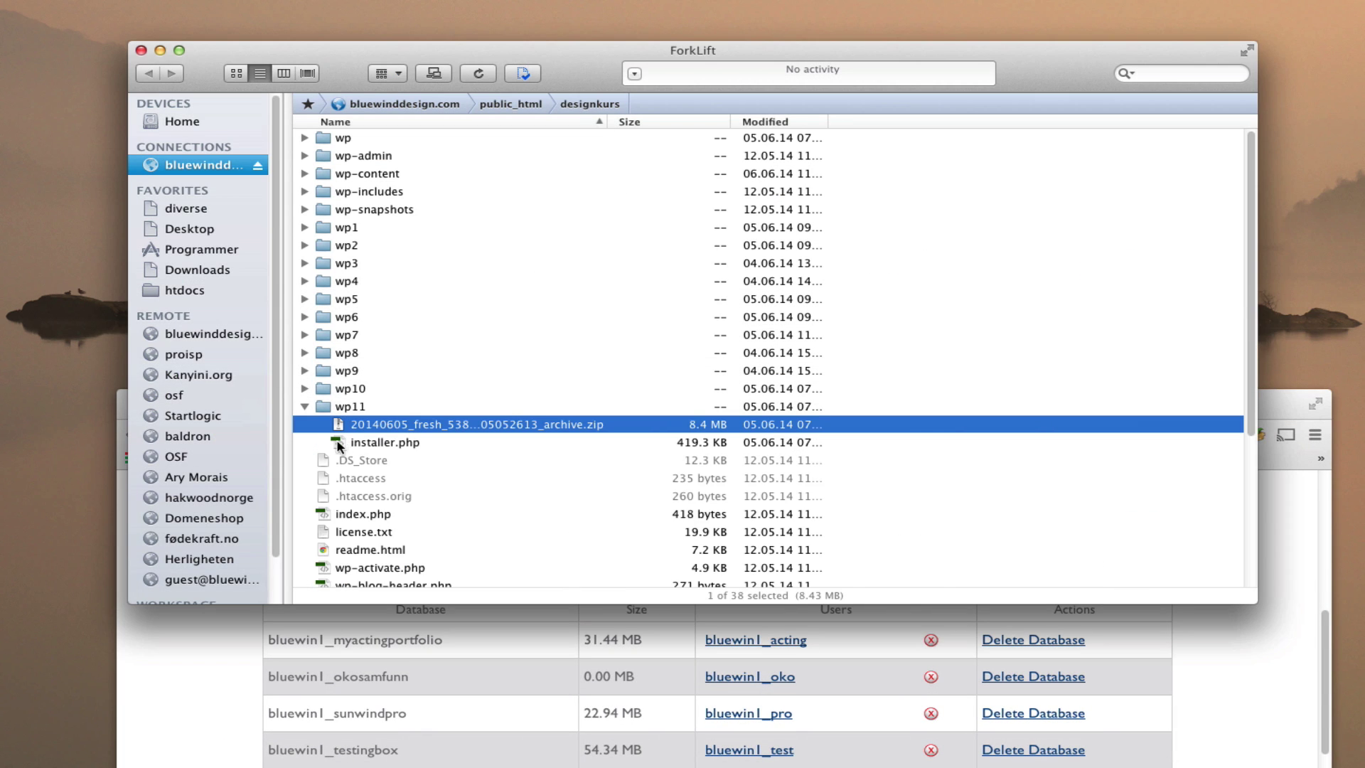
{"action": "left_click", "coordinate": [988, 620]}
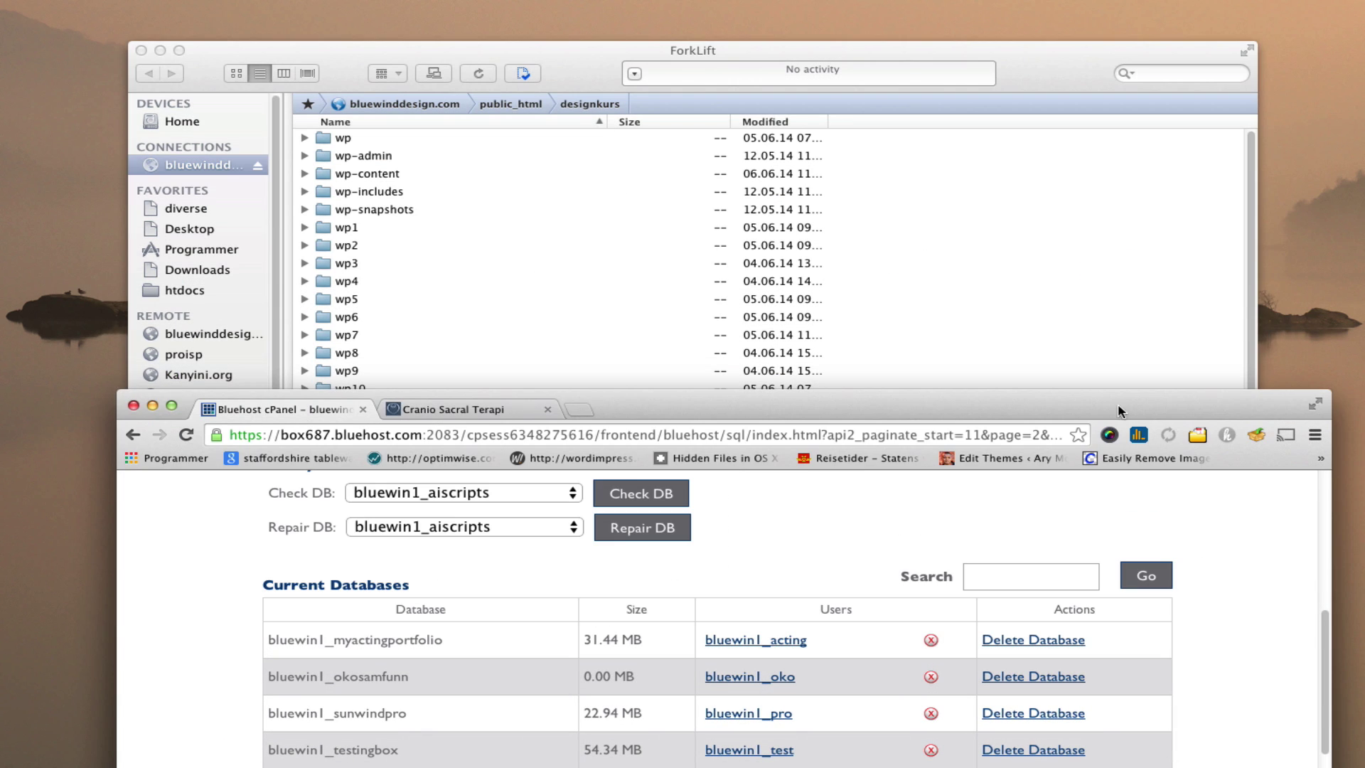
{"action": "left_click_drag", "start_coordinate": [1117, 403], "coordinate": [1093, 68]}
- Create a new MySQL database with the name wp11 and return to the MySQL Databases page
{"action": "scroll", "coordinate": [1234, 509], "scroll_direction": "up", "scroll_amount": 5}
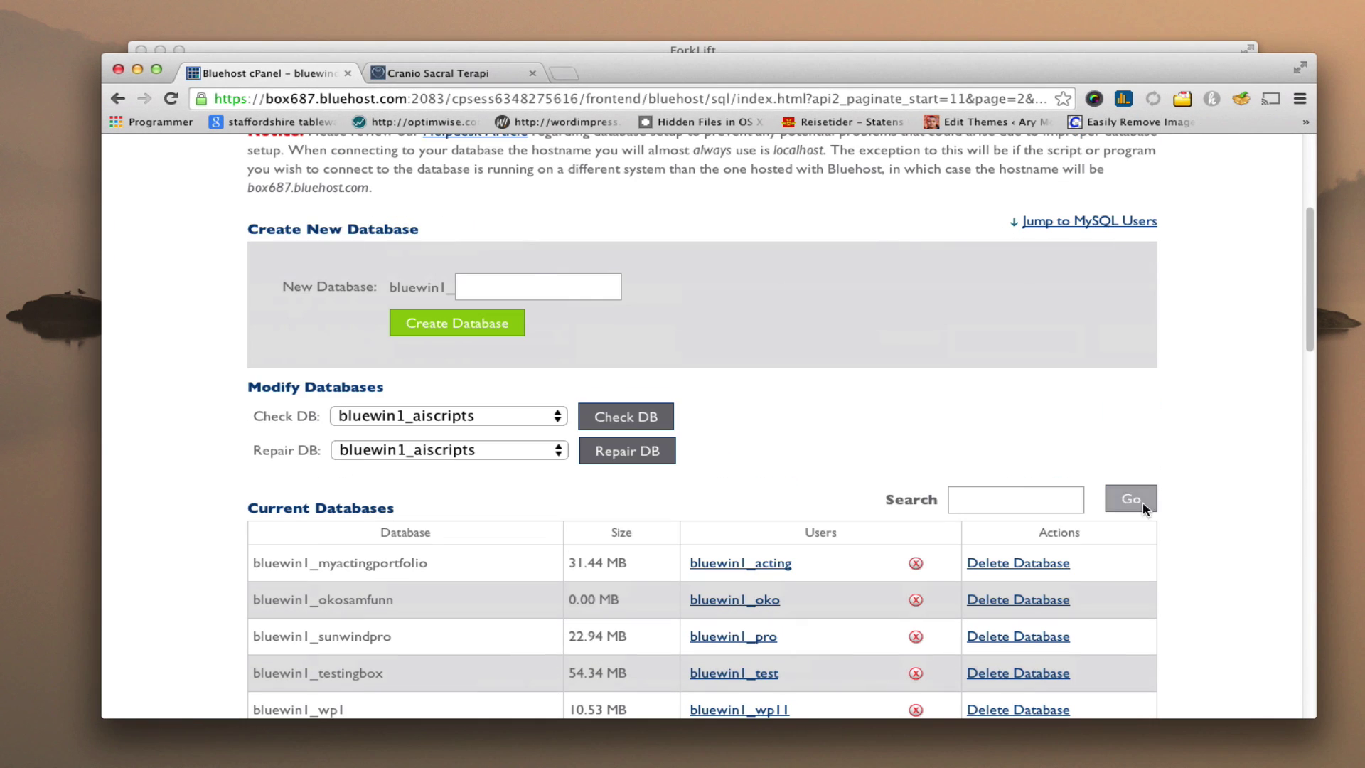
{"action": "left_click", "coordinate": [531, 283]}
{"action": "type", "text": "wp11"}
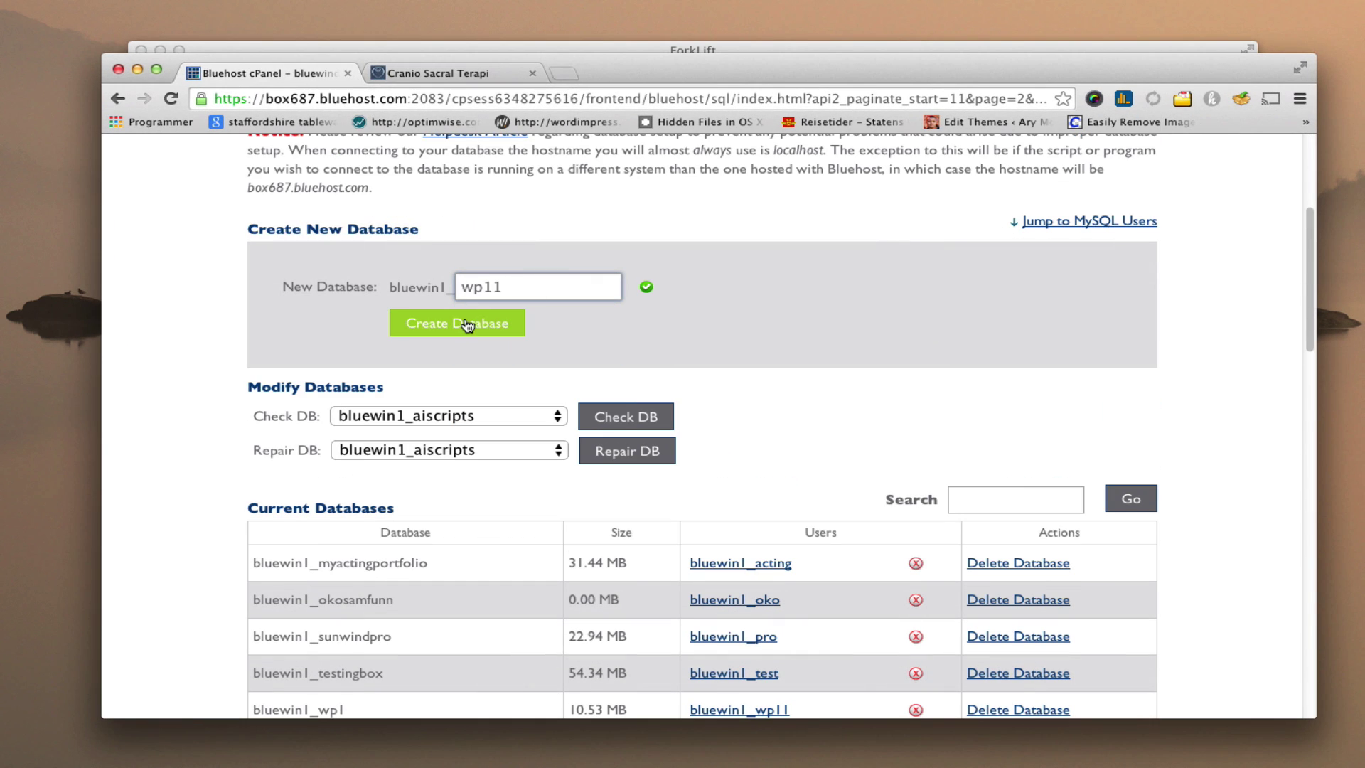
{"action": "left_click", "coordinate": [467, 326]}
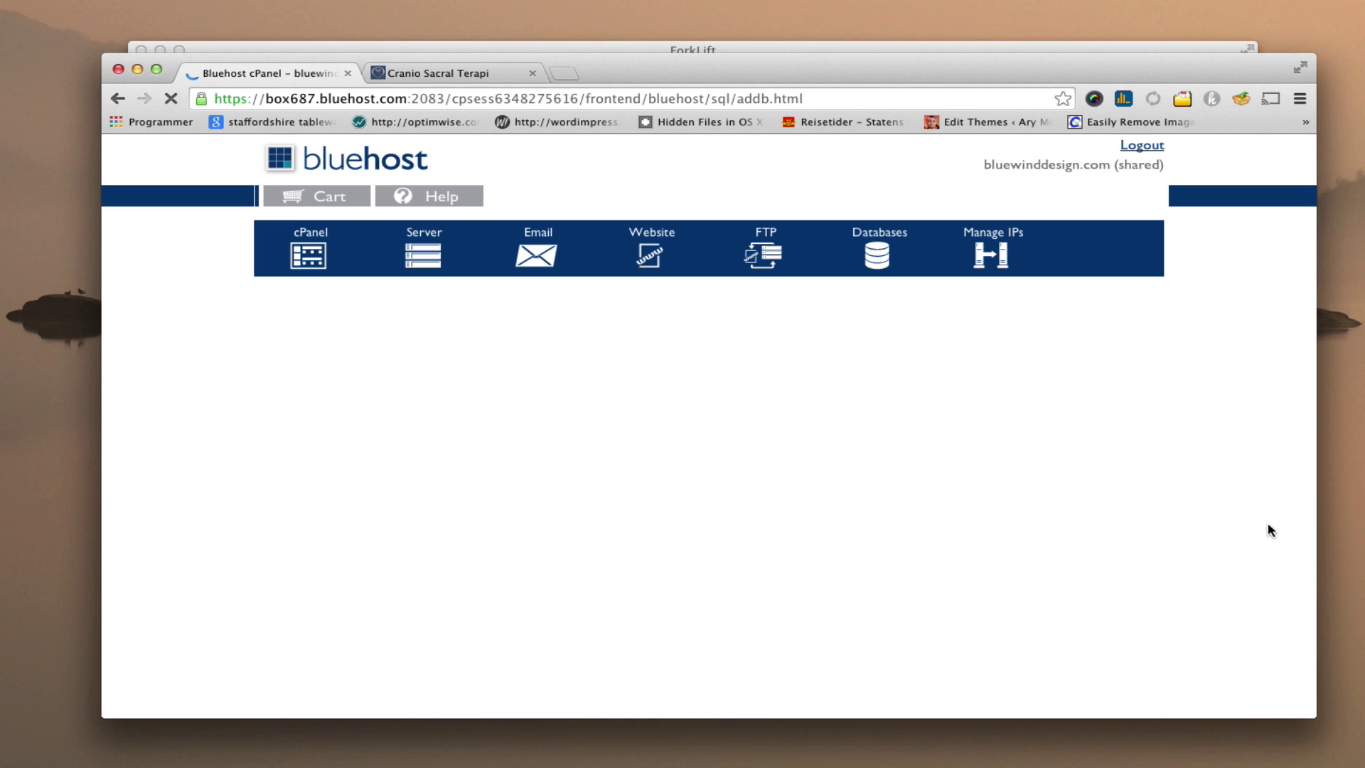
{"action": "left_click", "coordinate": [727, 407]}
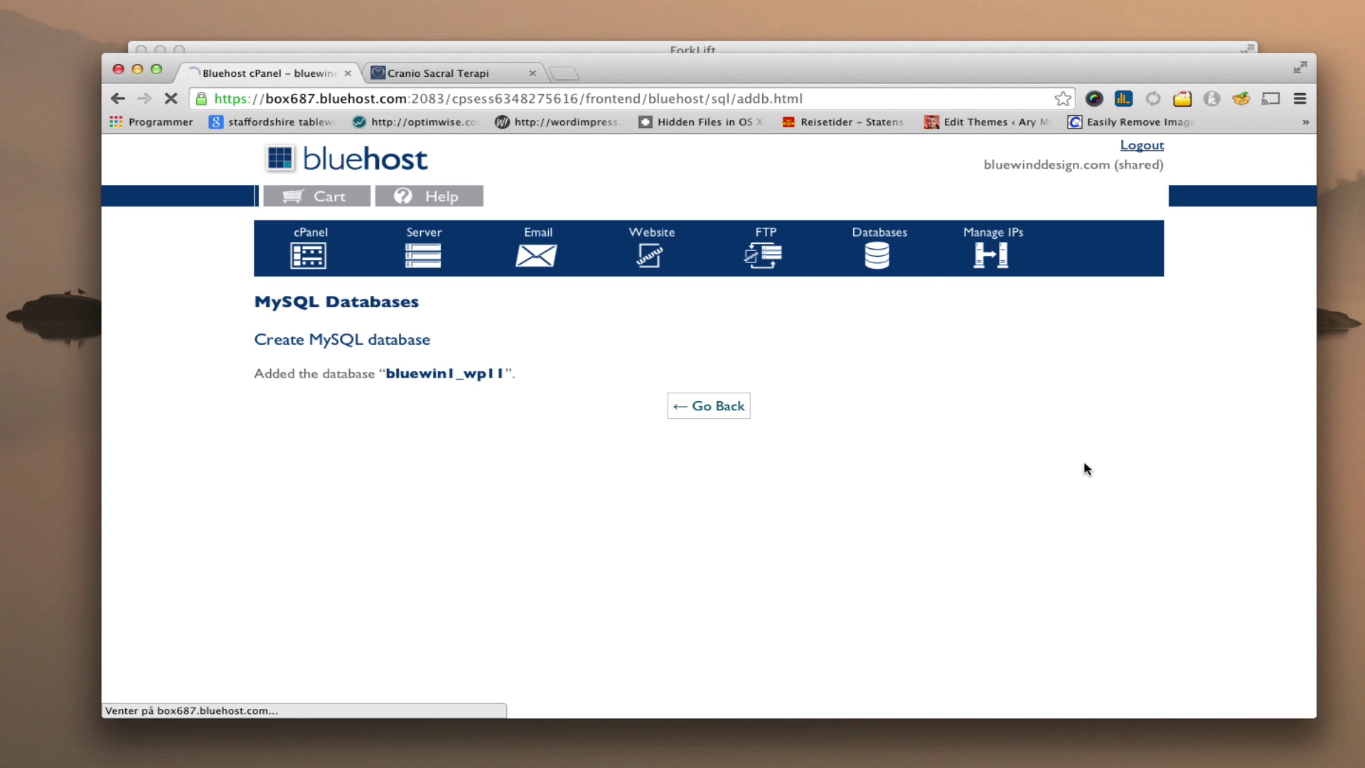
- View page 2 of the current databases list to check the entry for the wp11 database
{"action": "scroll", "coordinate": [1194, 474], "scroll_direction": "down", "scroll_amount": 10}
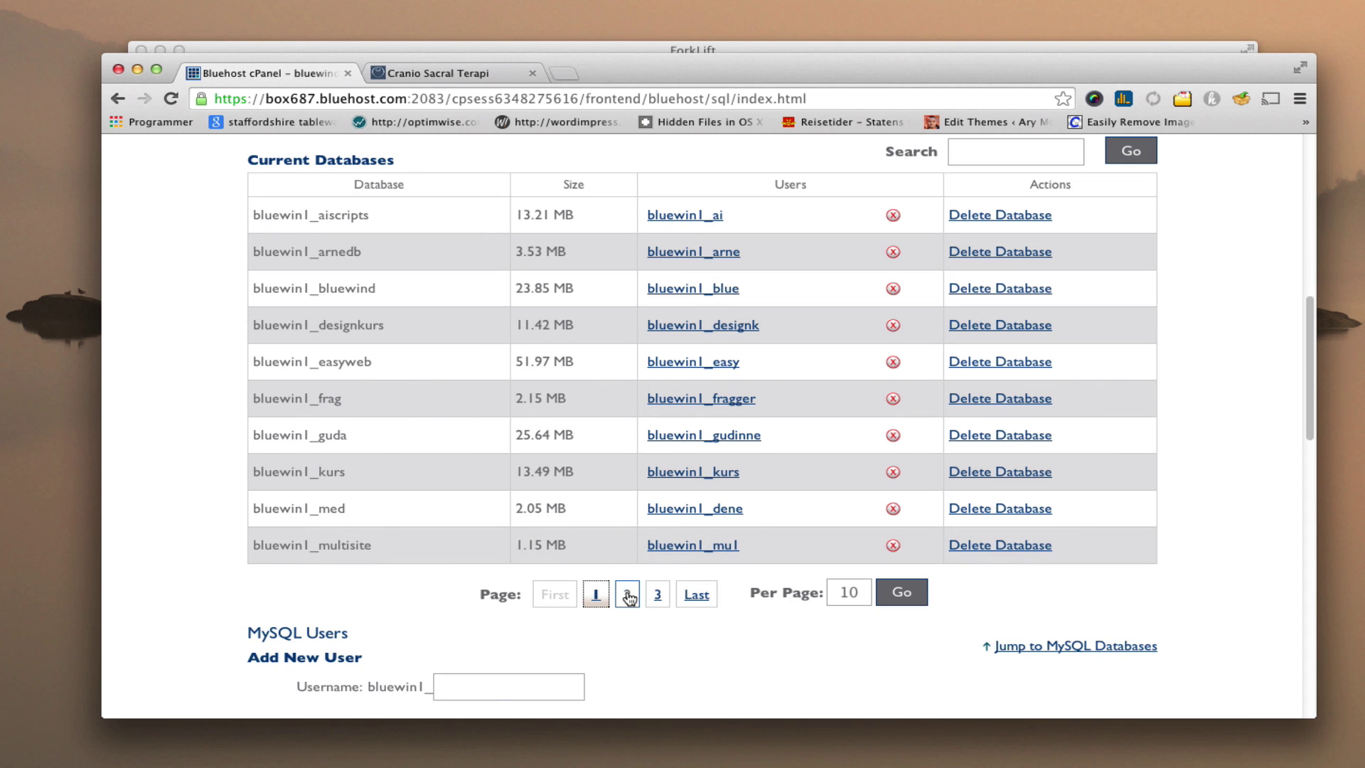
{"action": "left_click", "coordinate": [665, 605]}
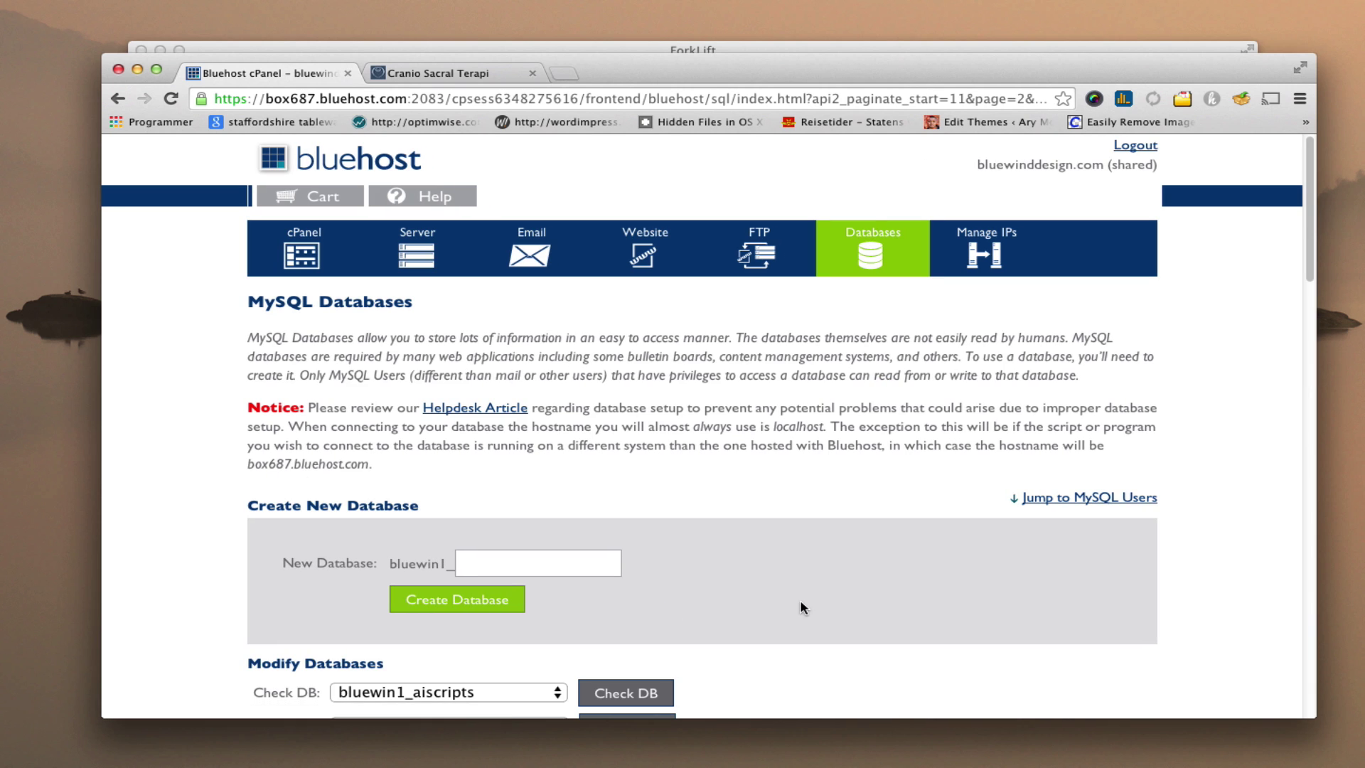
{"action": "scroll", "coordinate": [802, 606], "scroll_direction": "down", "scroll_amount": 5}
{"action": "scroll", "coordinate": [801, 605], "scroll_direction": "down", "scroll_amount": 3}
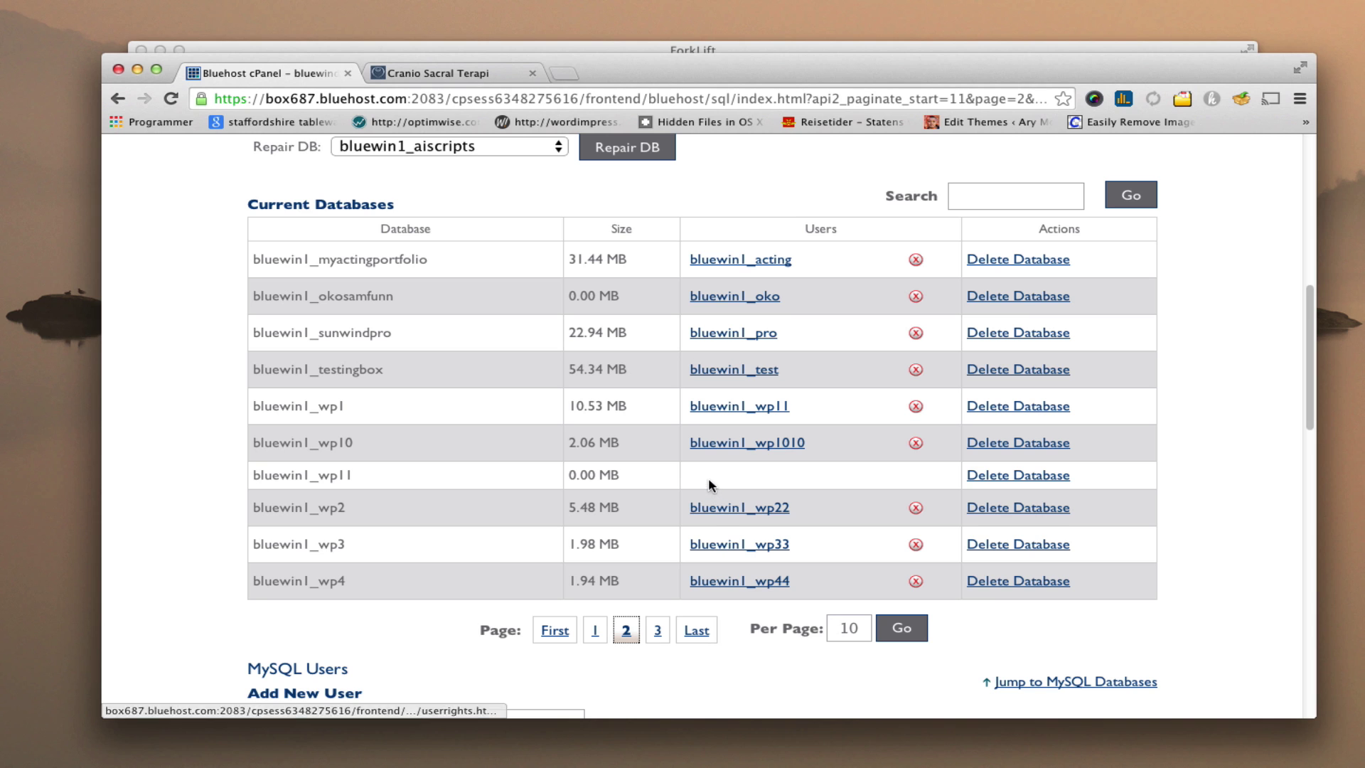
- Enter wp1111 as the username for a new MySQL user
{"action": "scroll", "coordinate": [1211, 514], "scroll_direction": "down", "scroll_amount": 4}
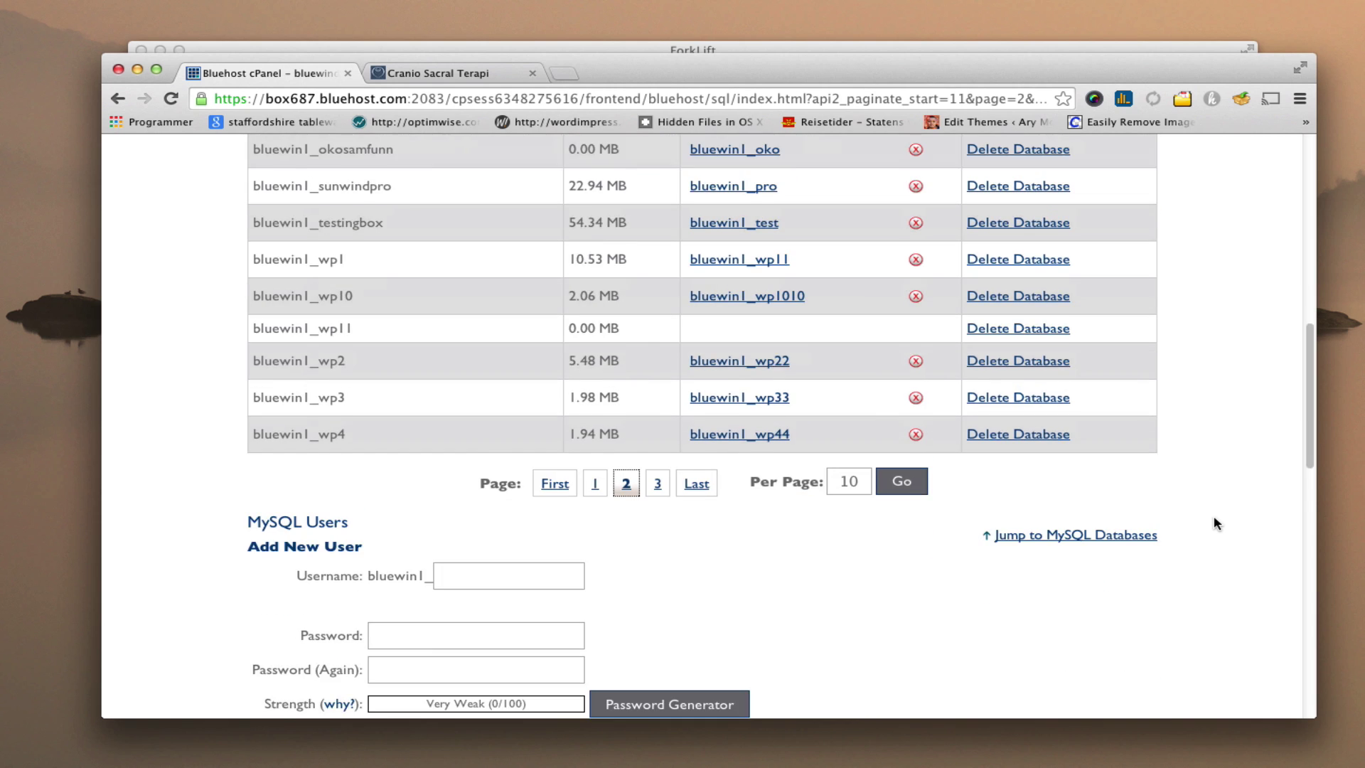
{"action": "left_click", "coordinate": [456, 429]}
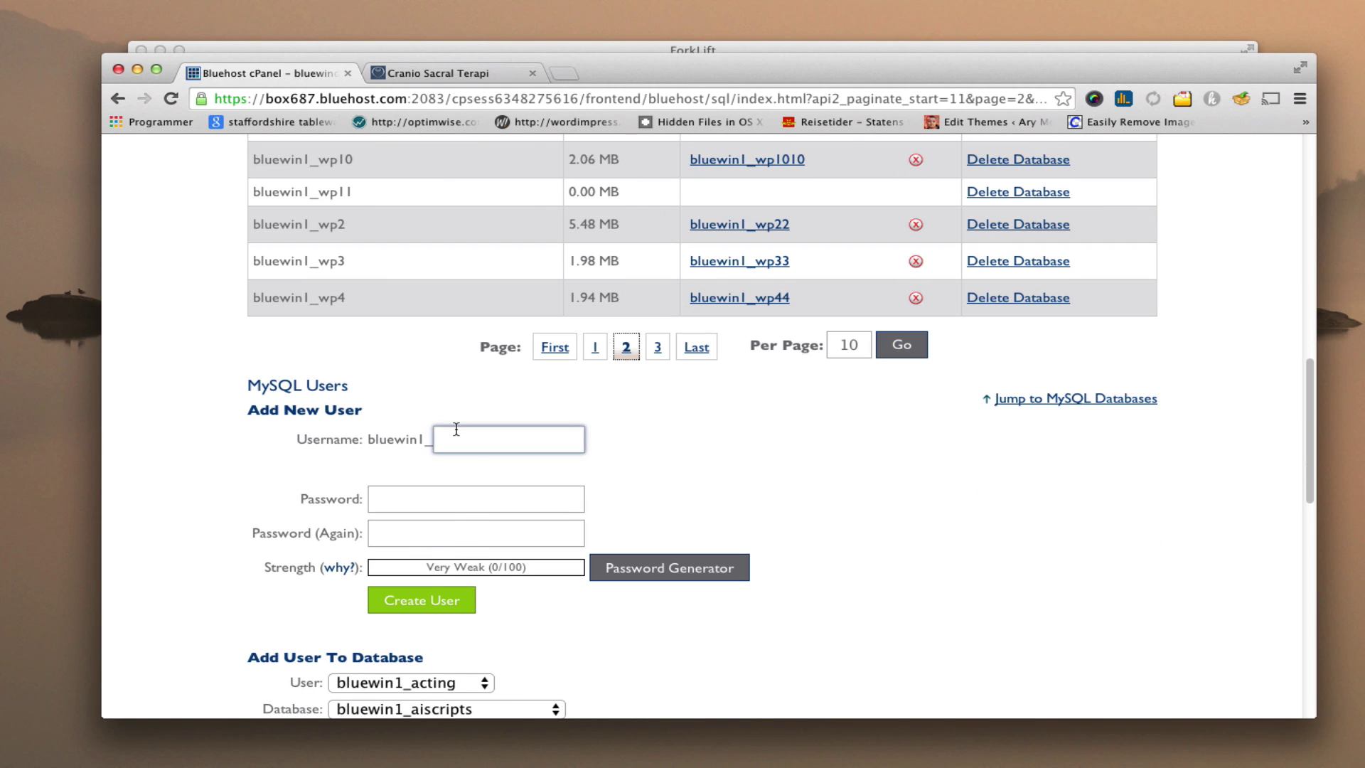
{"action": "type", "text": "wp1"}
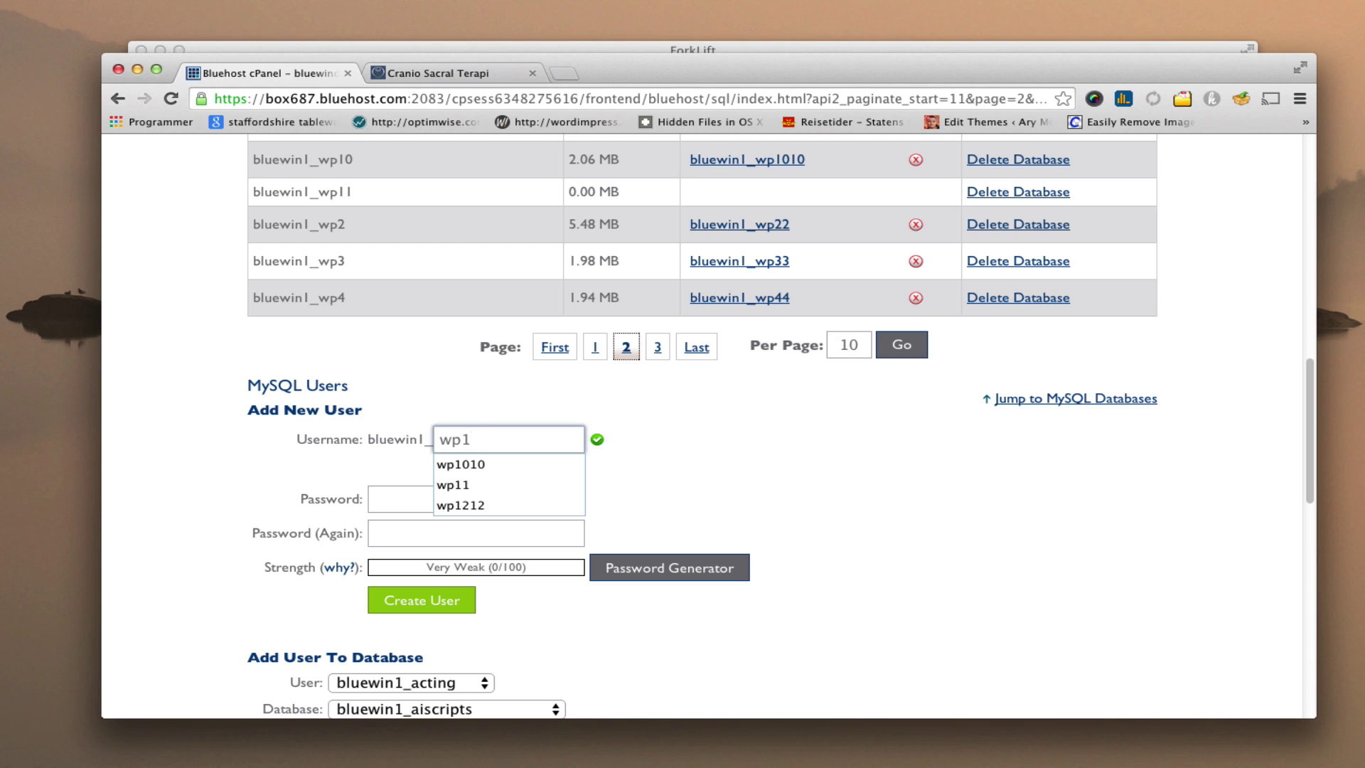
{"action": "type", "text": "111"}
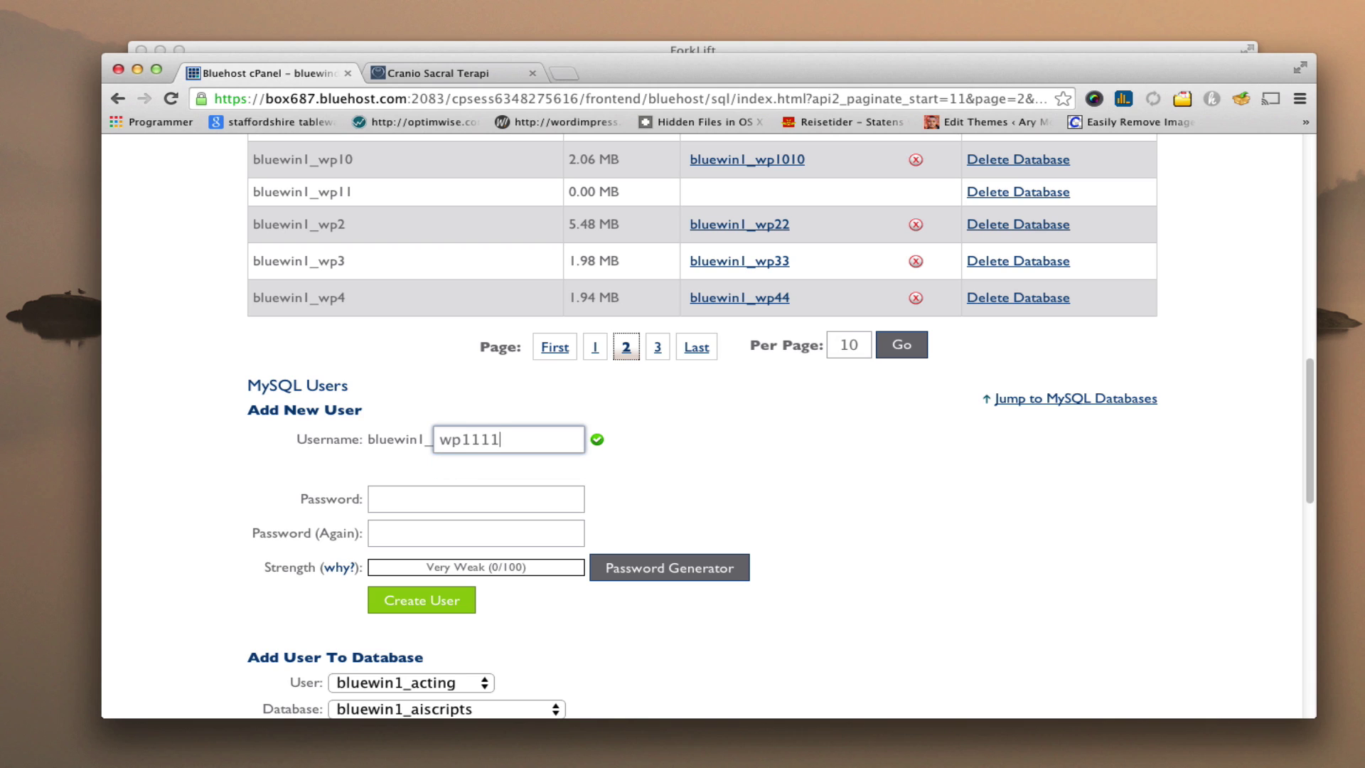
- Enter and repeat the new user's password, create the user, and return to the MySQL Databases page
{"action": "key", "text": "Tab"}
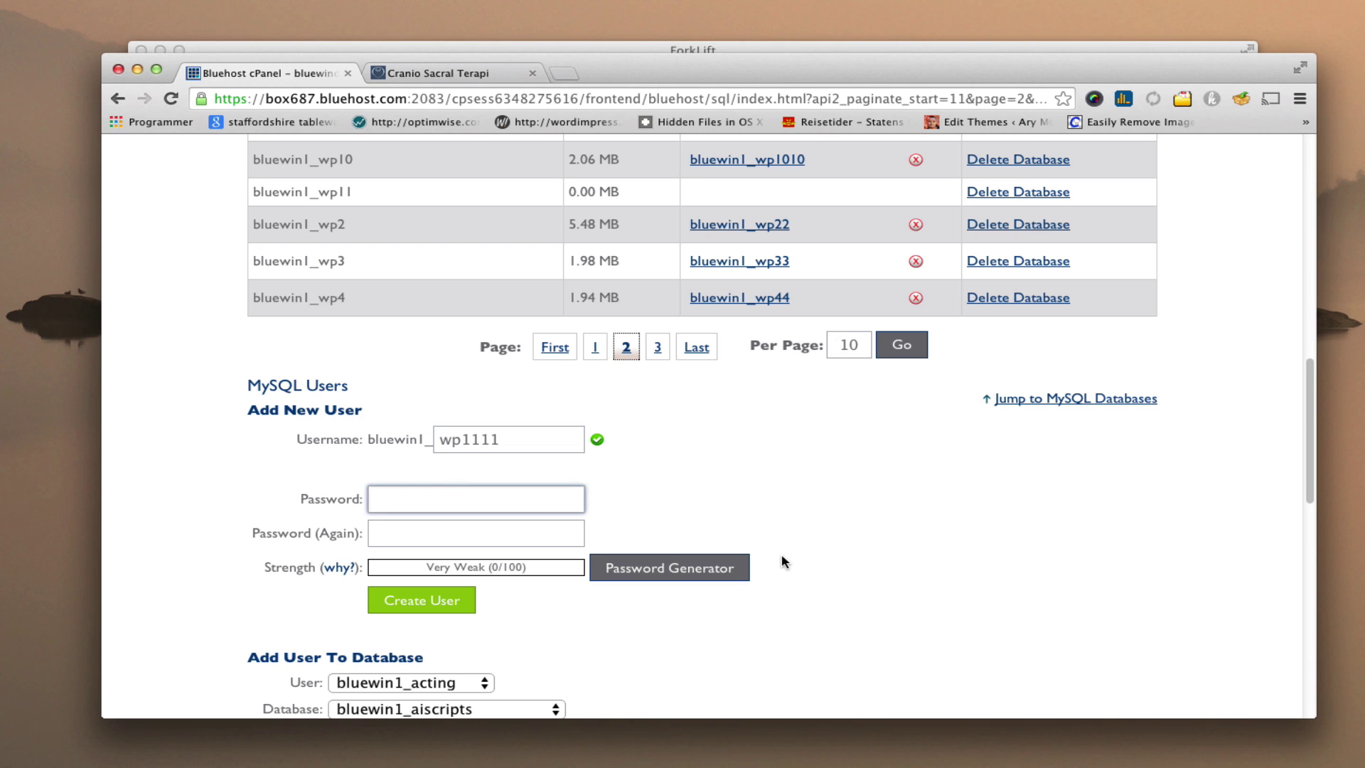
{"action": "type", "text": "••••••"}
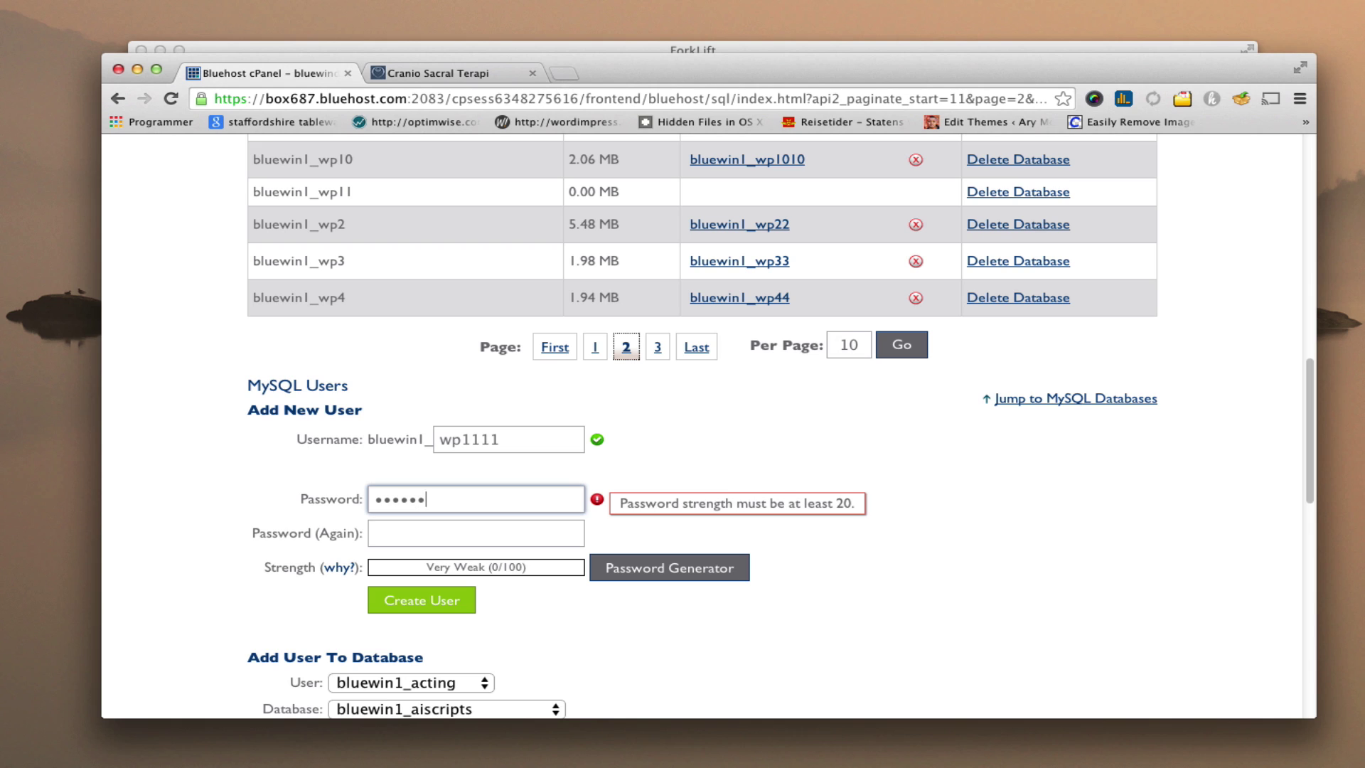
{"action": "key", "text": "Tab"}
{"action": "type", "text": "•"}
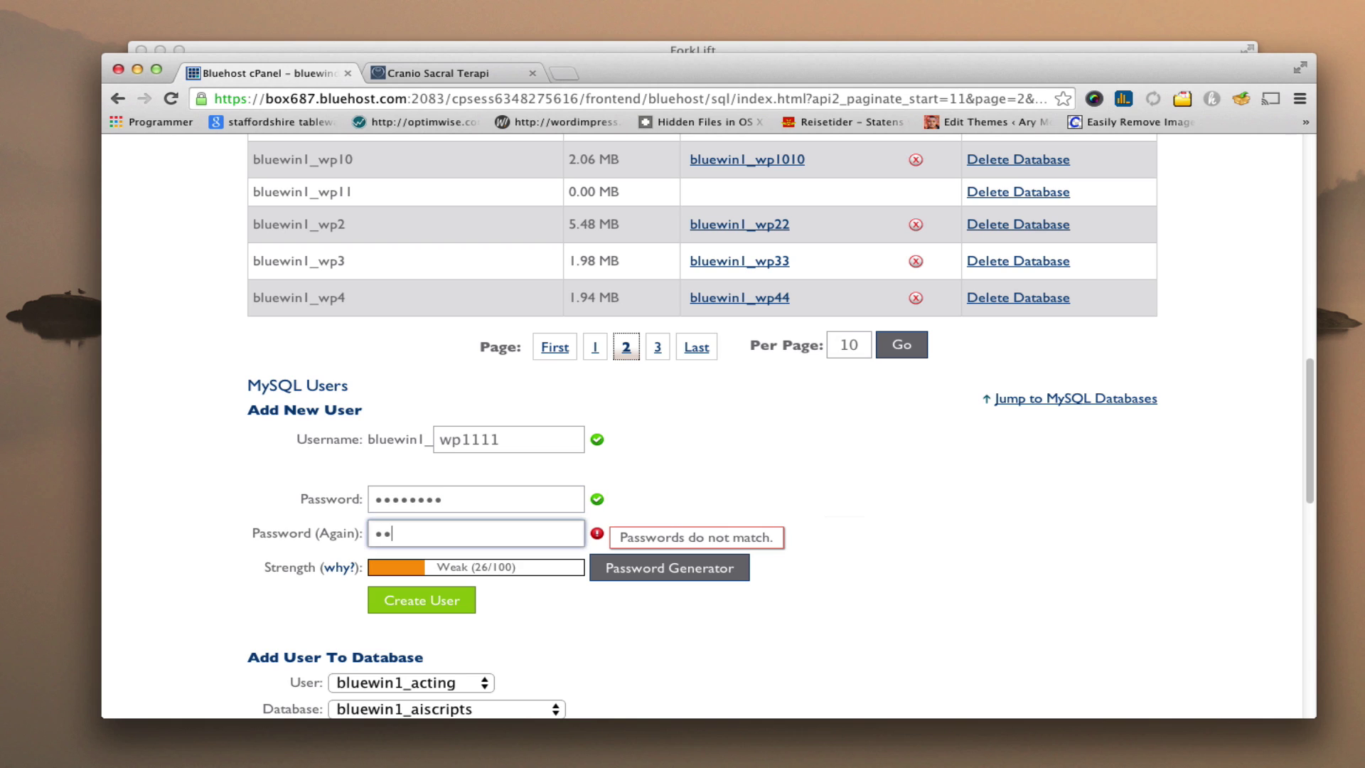
{"action": "type", "text": "•••••••"}
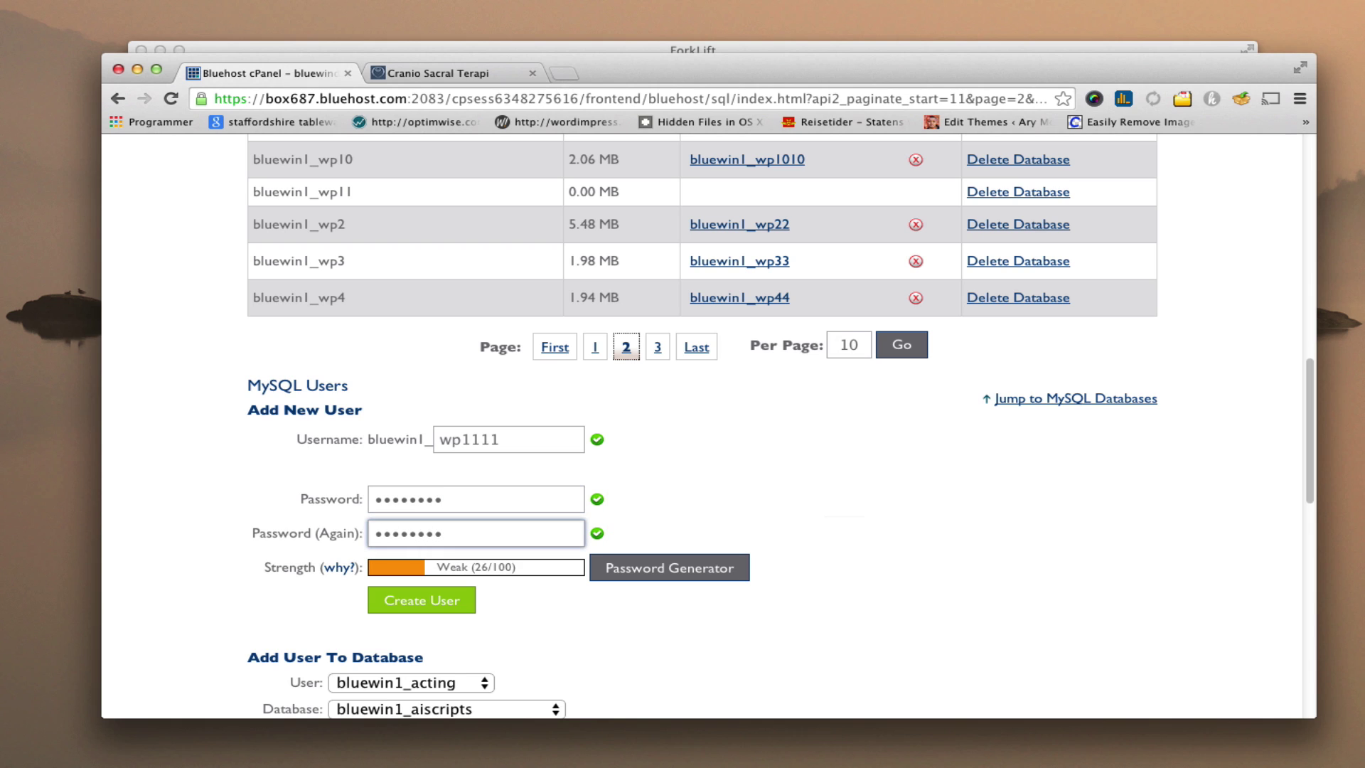
{"action": "left_click", "coordinate": [452, 506]}
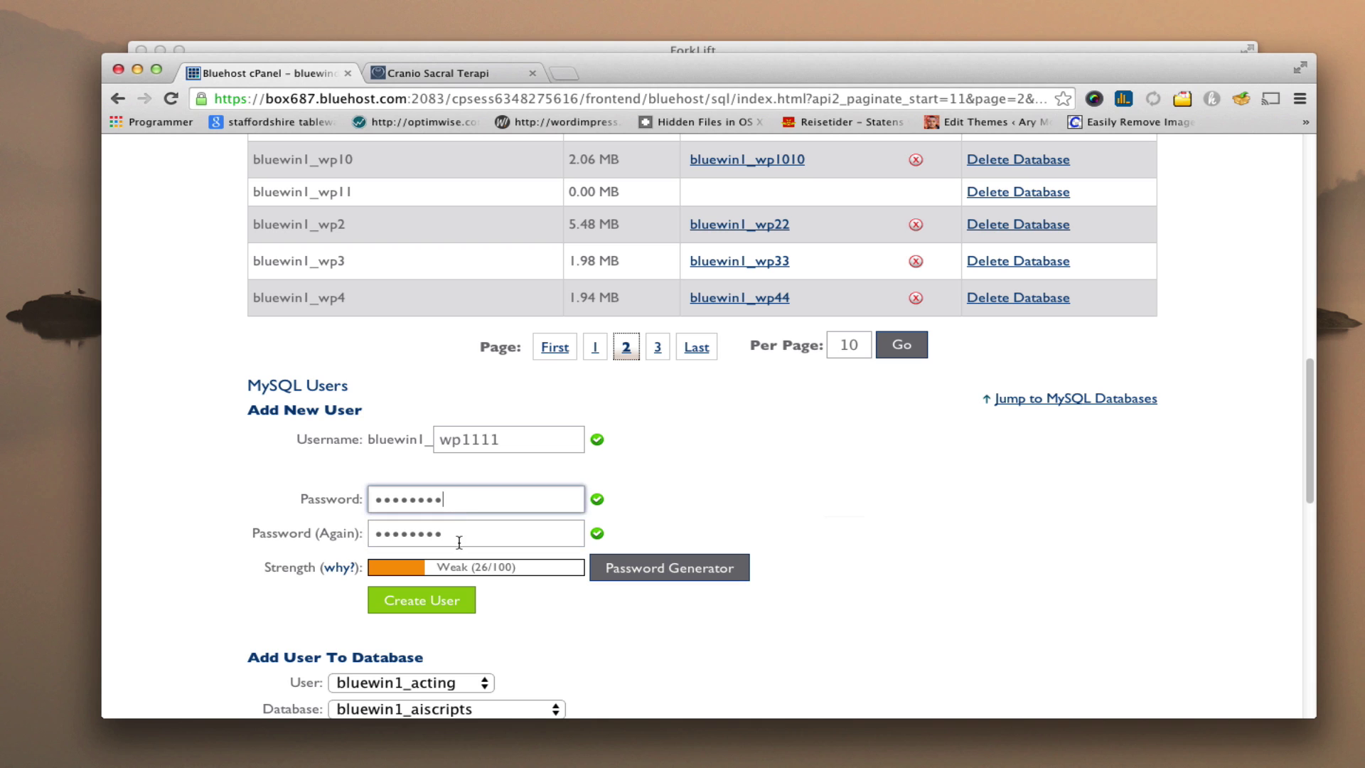
{"action": "left_click", "coordinate": [458, 600]}
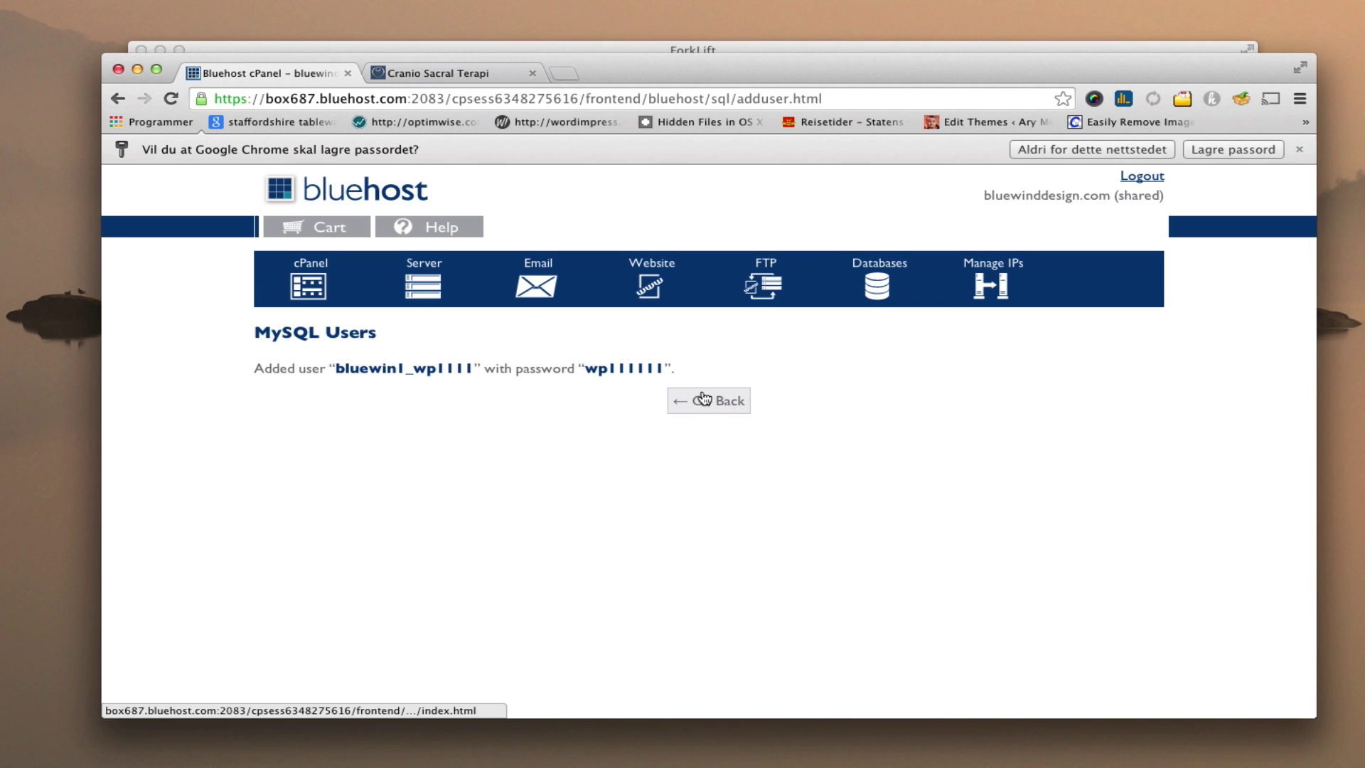
{"action": "left_click", "coordinate": [703, 398]}
- Add the user bluewin1_wp1111 to the database bluewin1_wp11 on the MySQL Databases page
{"action": "scroll", "coordinate": [1193, 605], "scroll_direction": "down", "scroll_amount": 2}
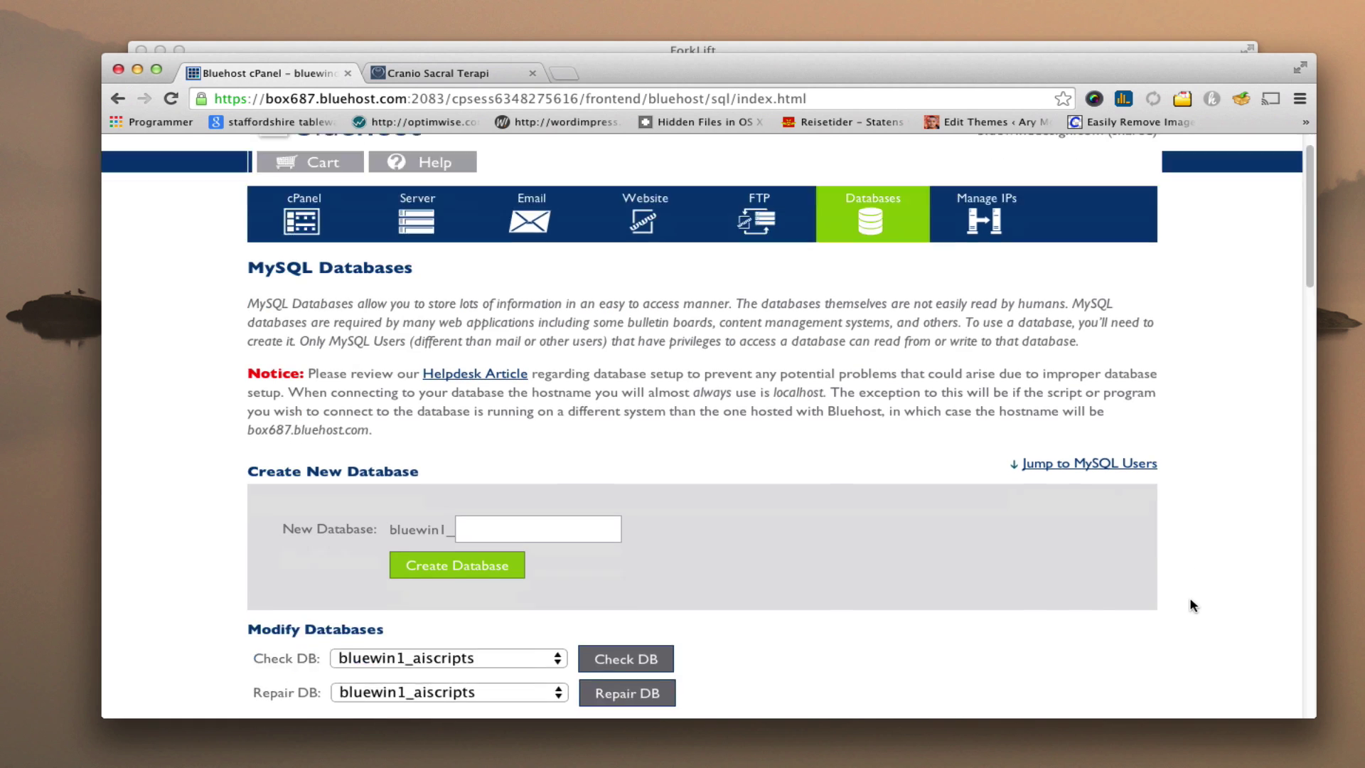
{"action": "scroll", "coordinate": [1193, 605], "scroll_direction": "down", "scroll_amount": 15}
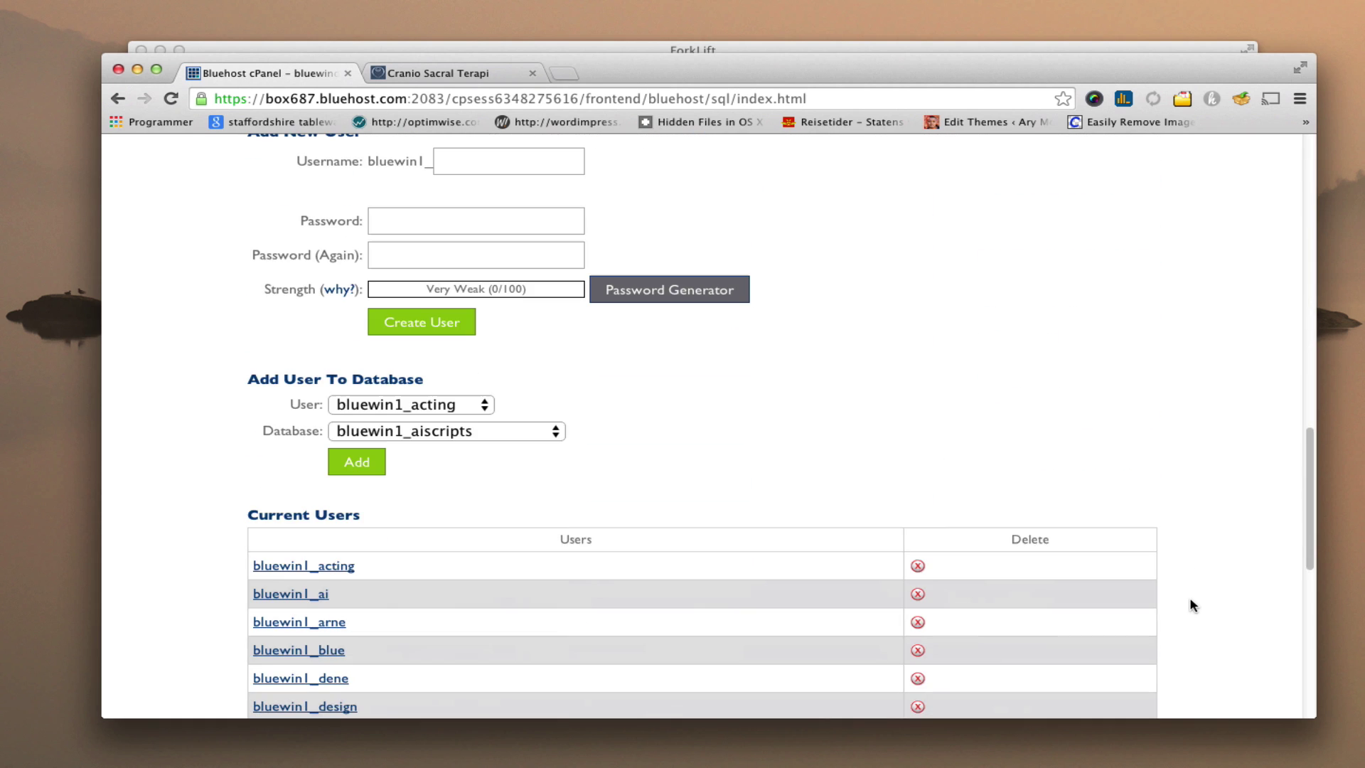
{"action": "left_click", "coordinate": [484, 405]}
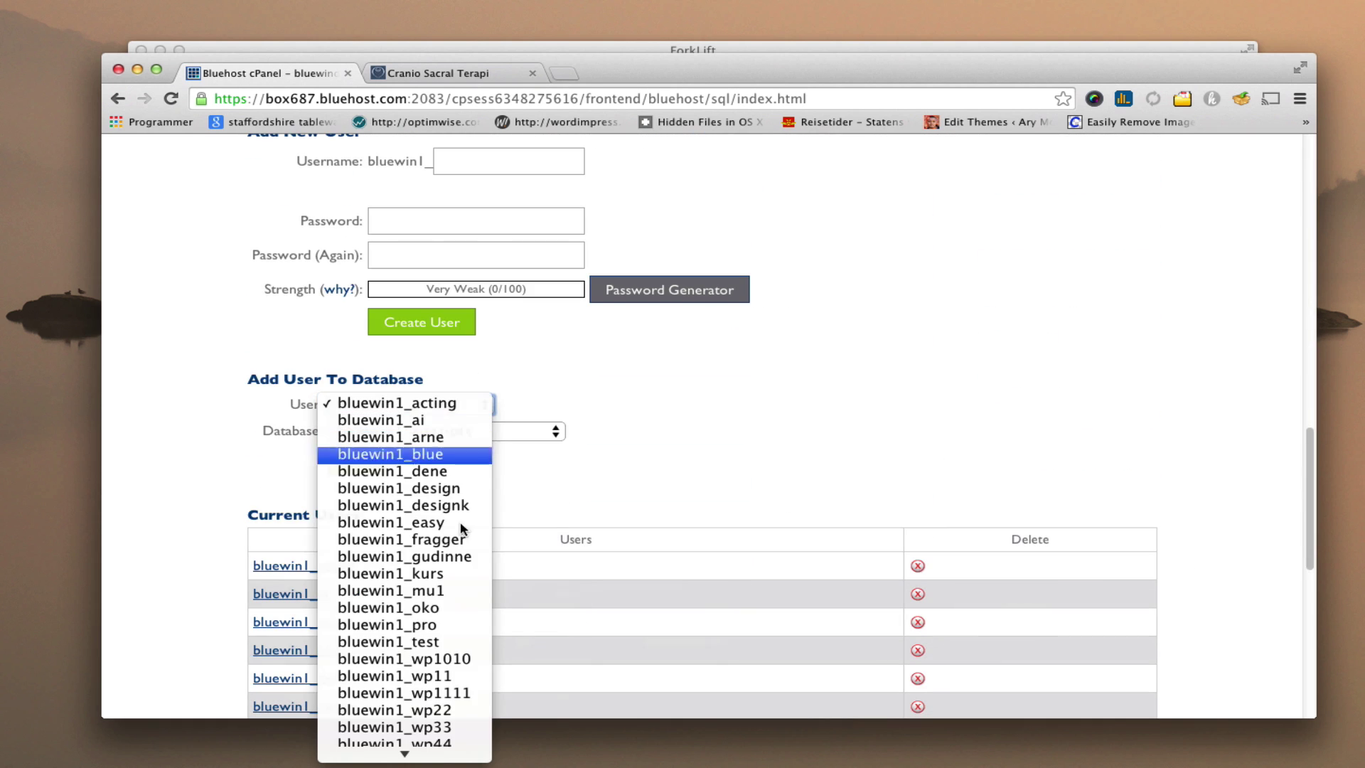
{"action": "left_click", "coordinate": [442, 696]}
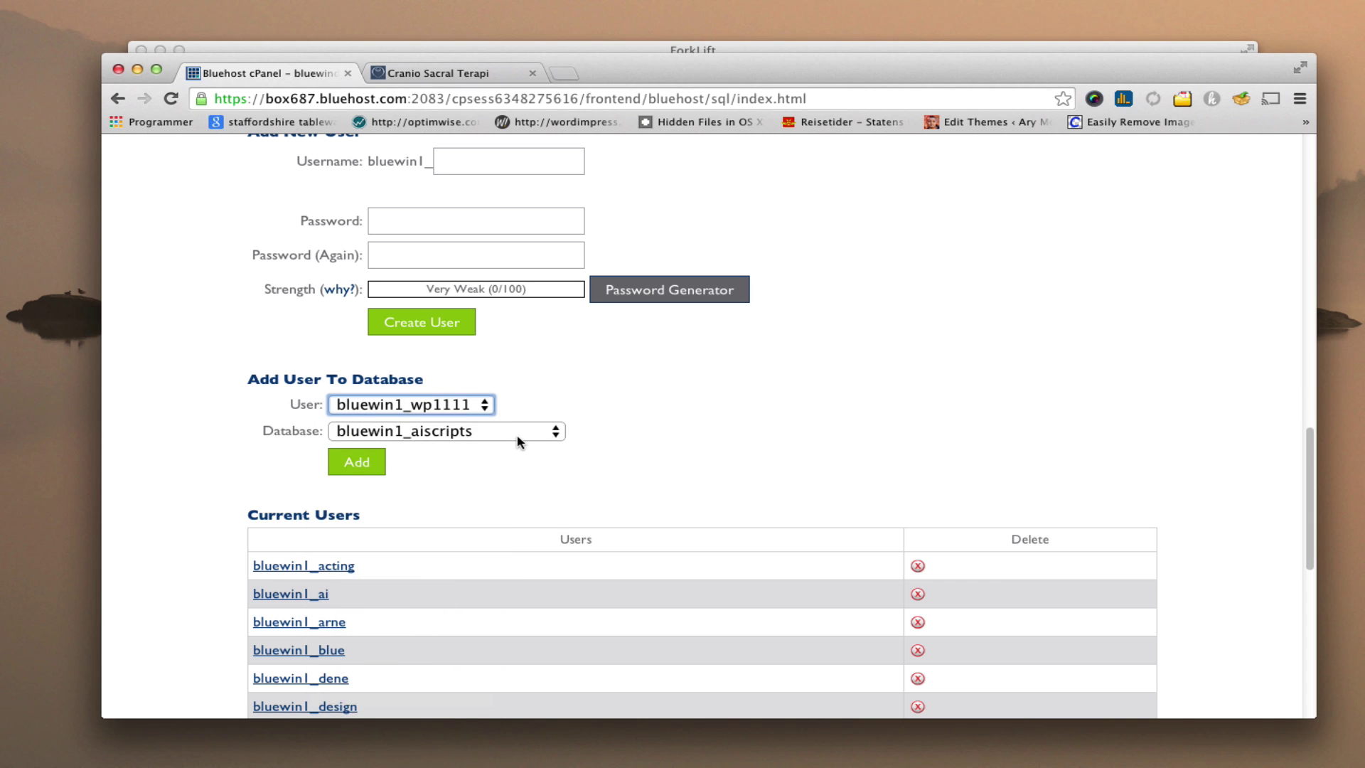
{"action": "left_click", "coordinate": [555, 432]}
{"action": "scroll", "coordinate": [500, 686], "scroll_direction": "down", "scroll_amount": 3}
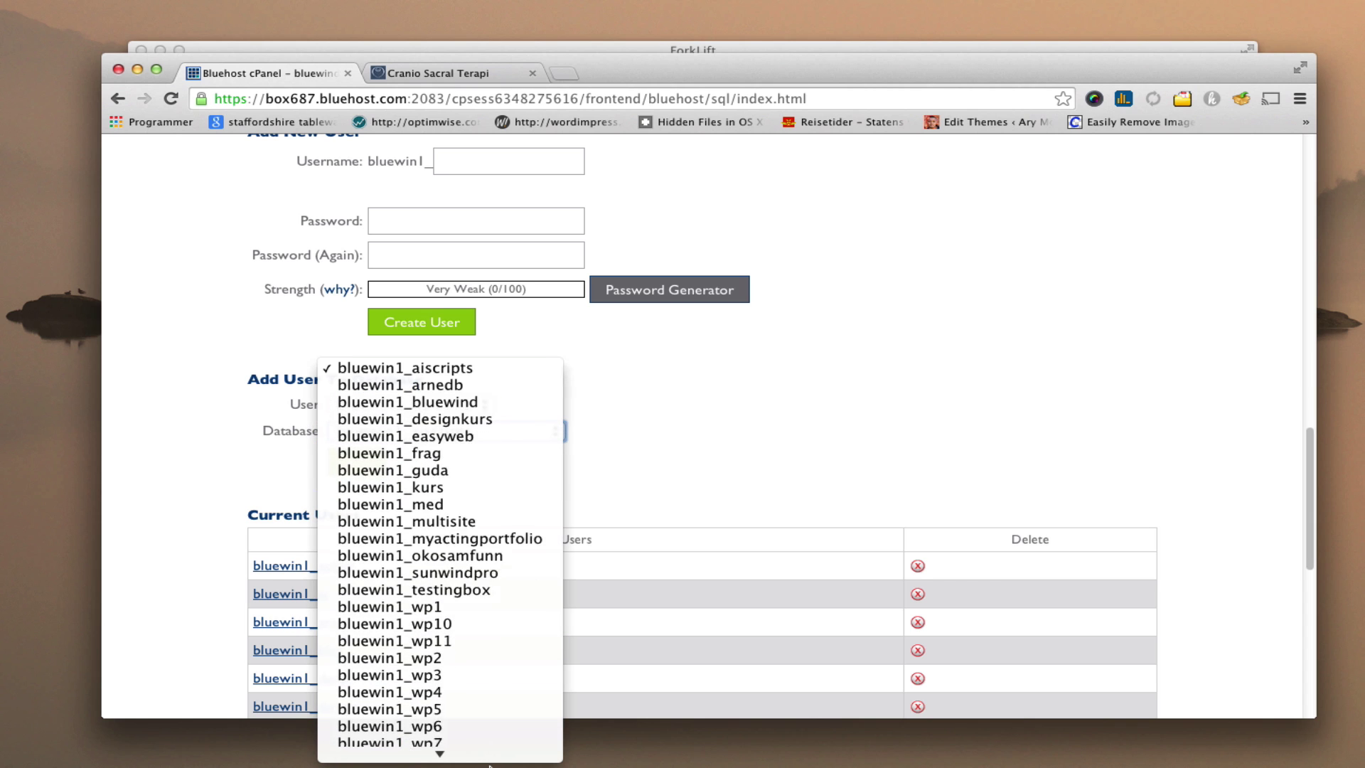
{"action": "left_click", "coordinate": [467, 621]}
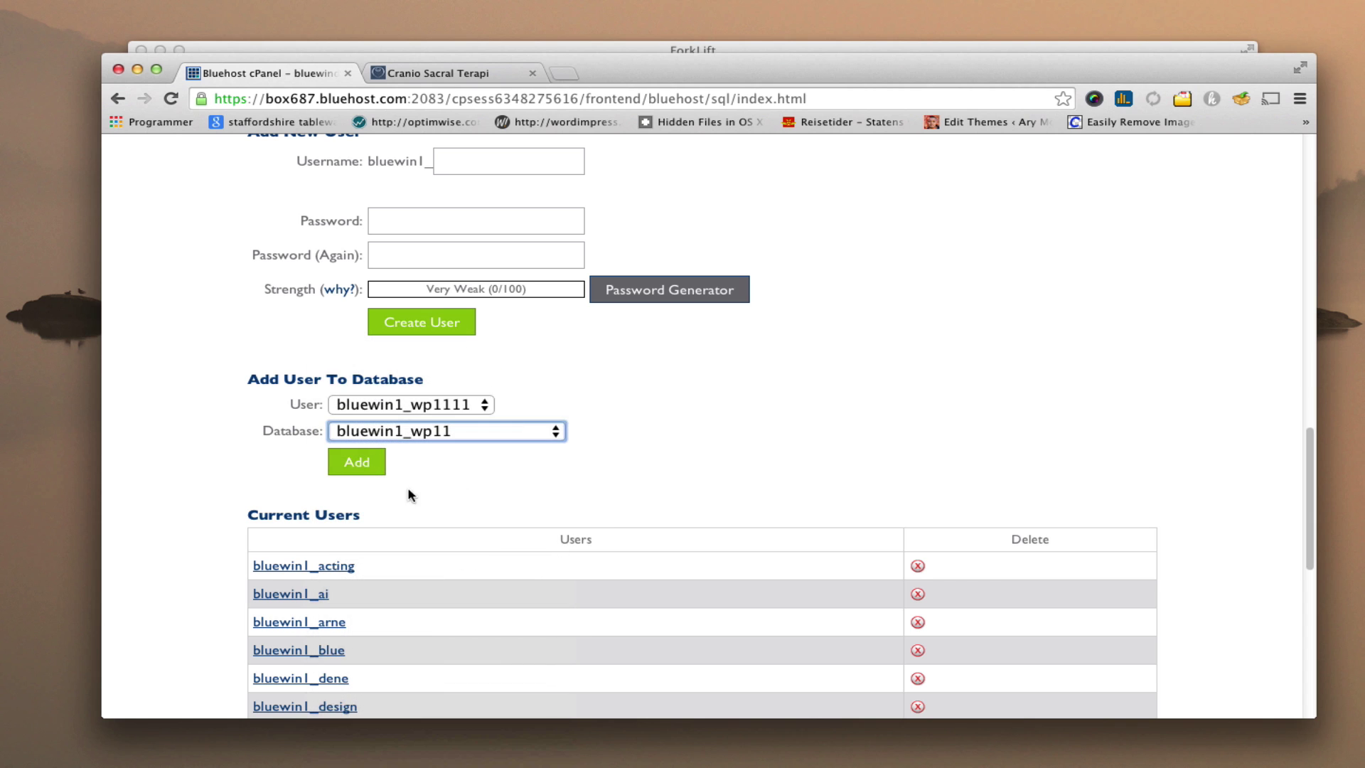
{"action": "left_click", "coordinate": [357, 462]}
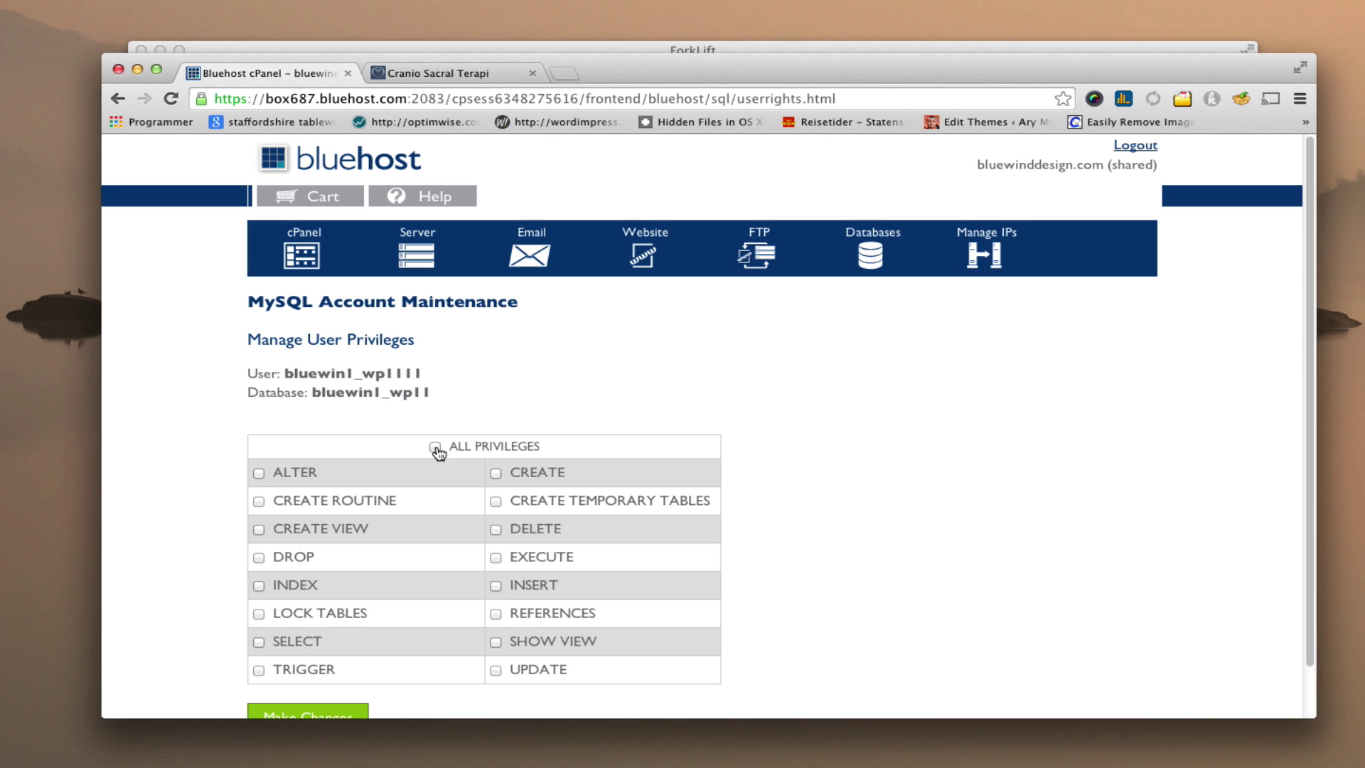
- Grant the user all privileges on the database, save the changes, and return to the MySQL Databases page
{"action": "left_click", "coordinate": [435, 446]}
{"action": "scroll", "coordinate": [467, 654], "scroll_direction": "down", "scroll_amount": 1}
{"action": "left_click", "coordinate": [297, 663]}
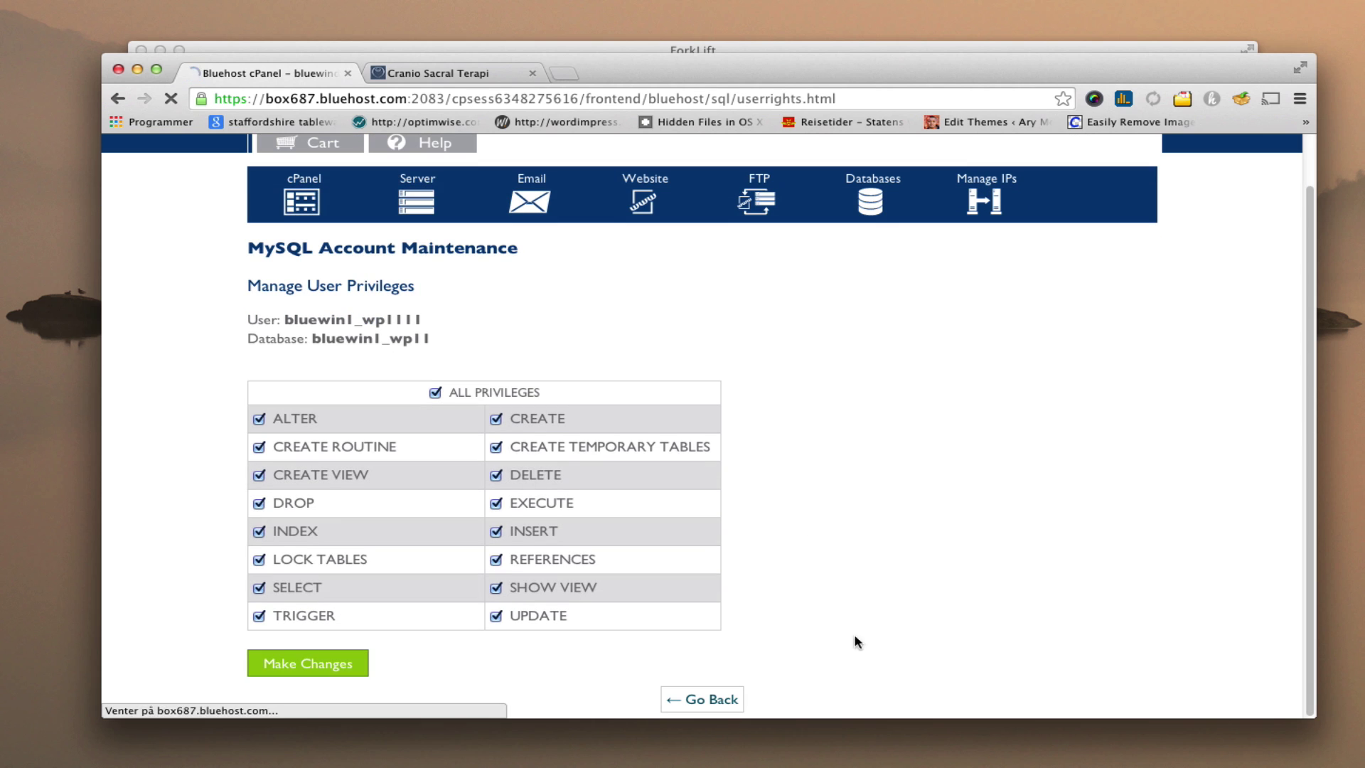
{"action": "left_click", "coordinate": [739, 375]}
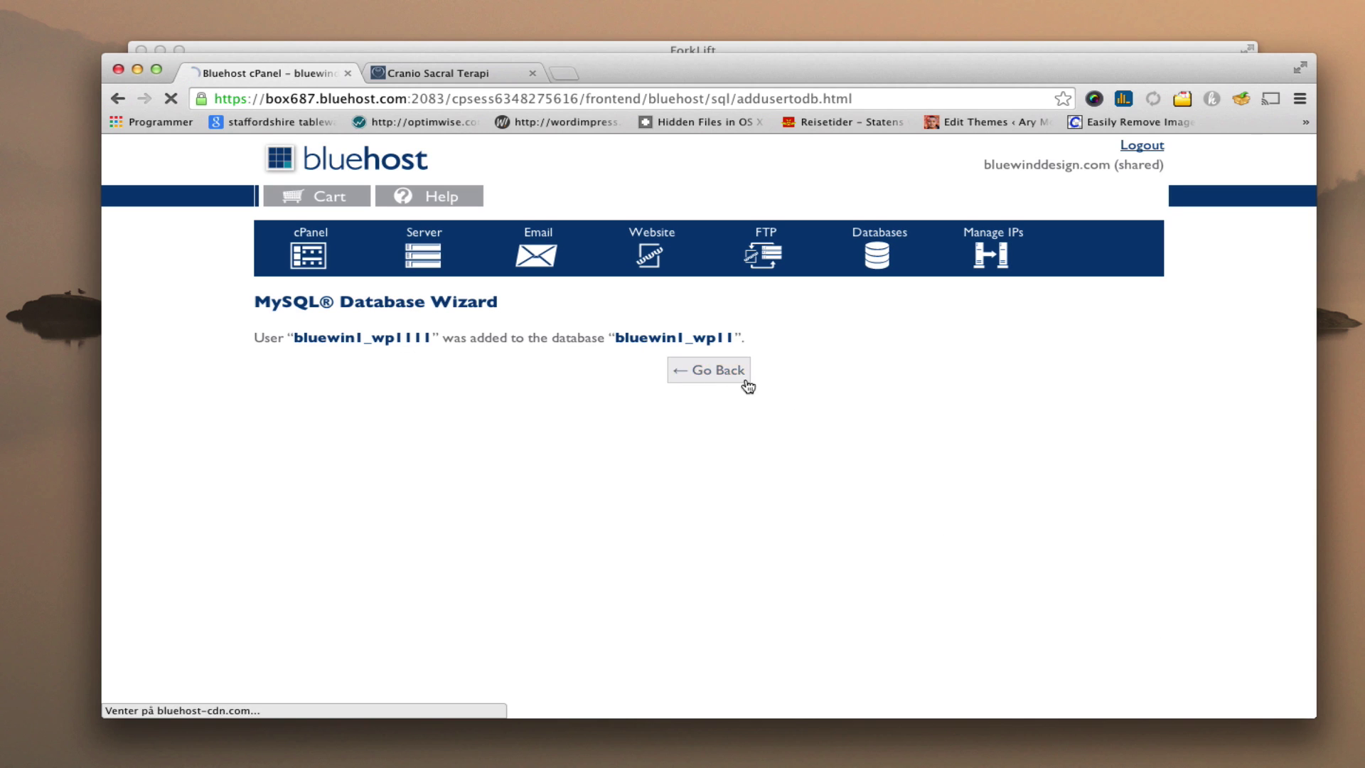
- View page 2 of the current databases list to check which user is assigned to bluewin1_wp11
{"action": "scroll", "coordinate": [1260, 598], "scroll_direction": "down", "scroll_amount": 10}
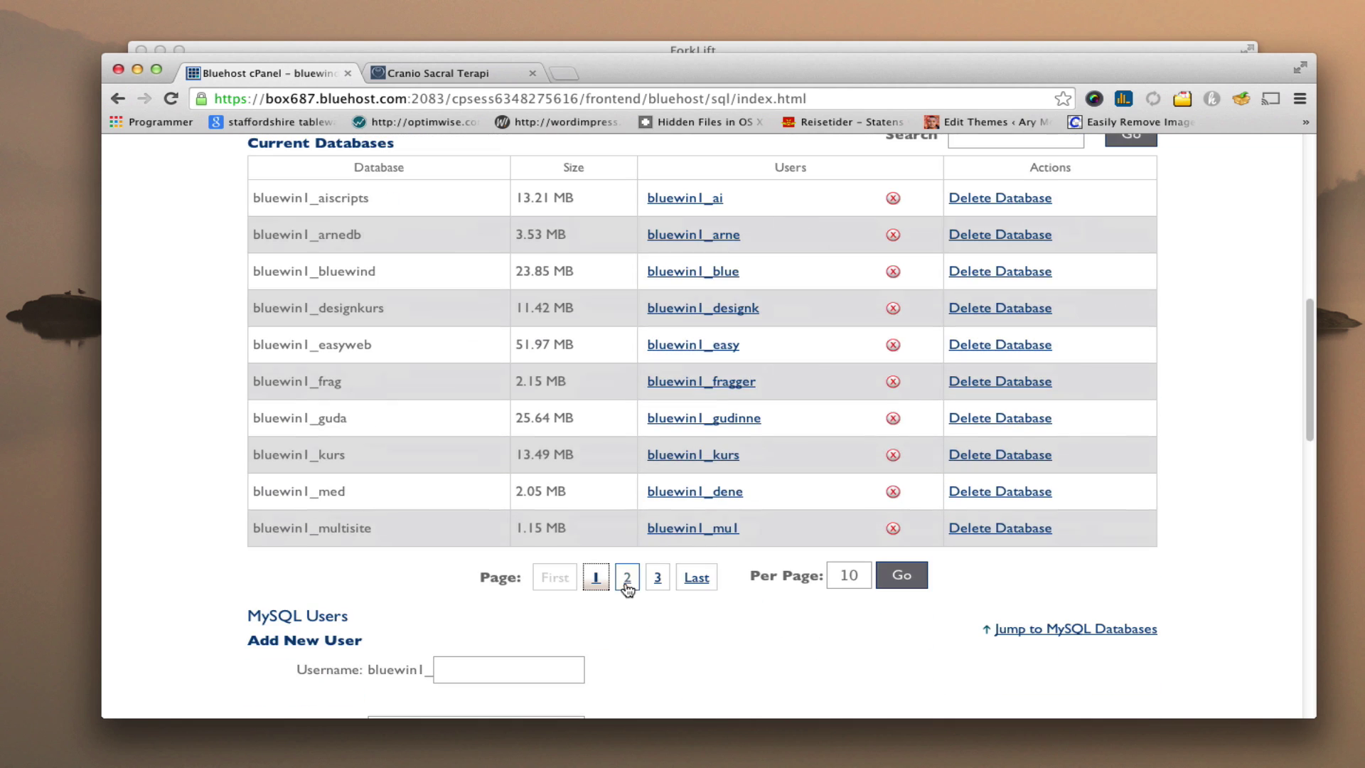
{"action": "left_click", "coordinate": [626, 583]}
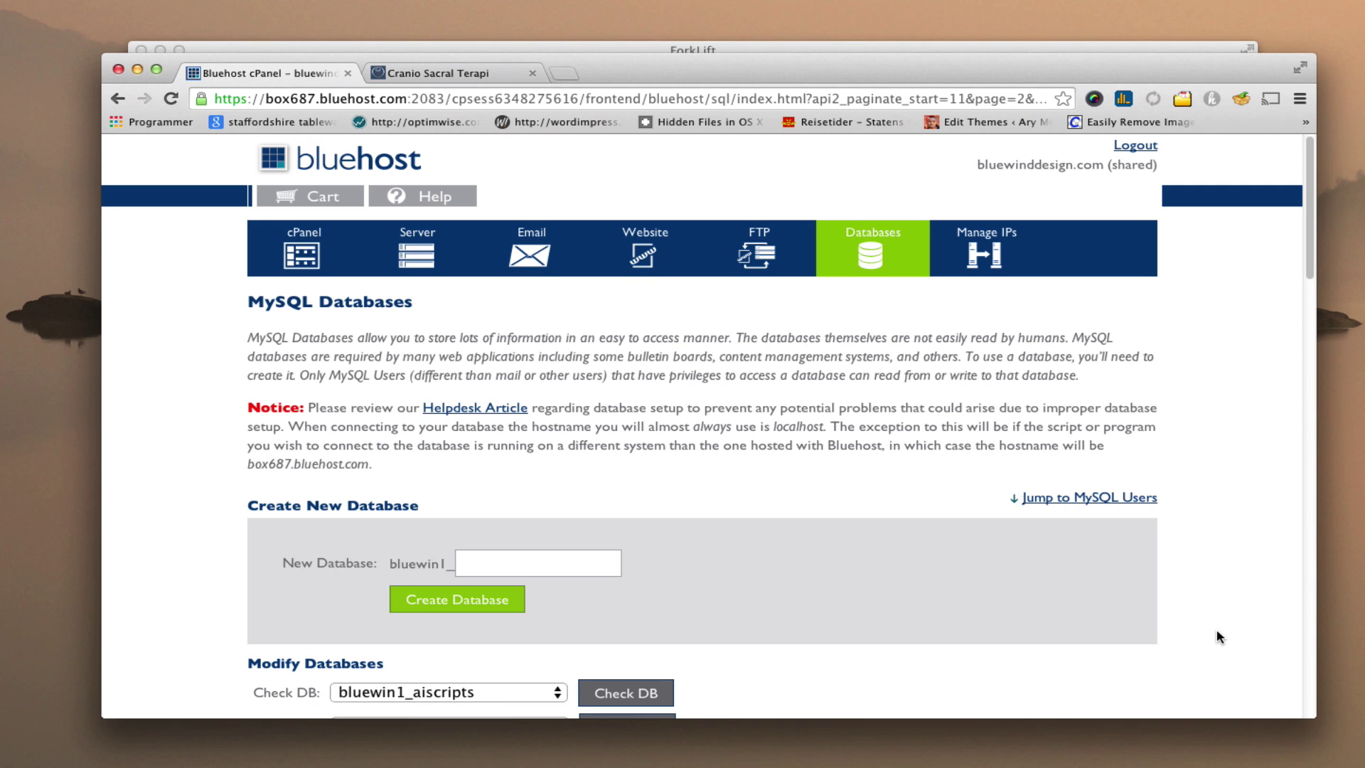
{"action": "scroll", "coordinate": [1217, 632], "scroll_direction": "down", "scroll_amount": 9}
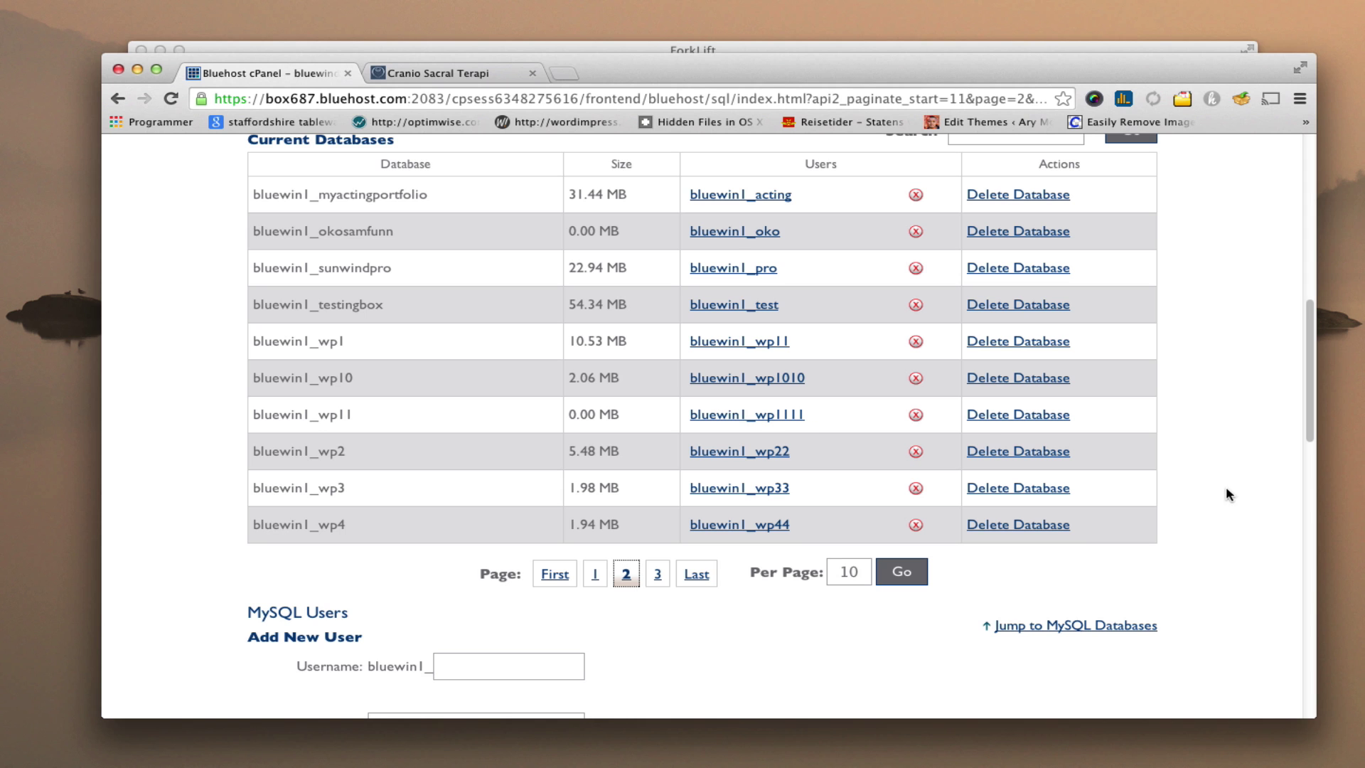
- Move the browser window down, check the contents of the wp11 folder in ForkLift, and return to the browser
{"action": "left_click_drag", "start_coordinate": [858, 67], "coordinate": [838, 206]}
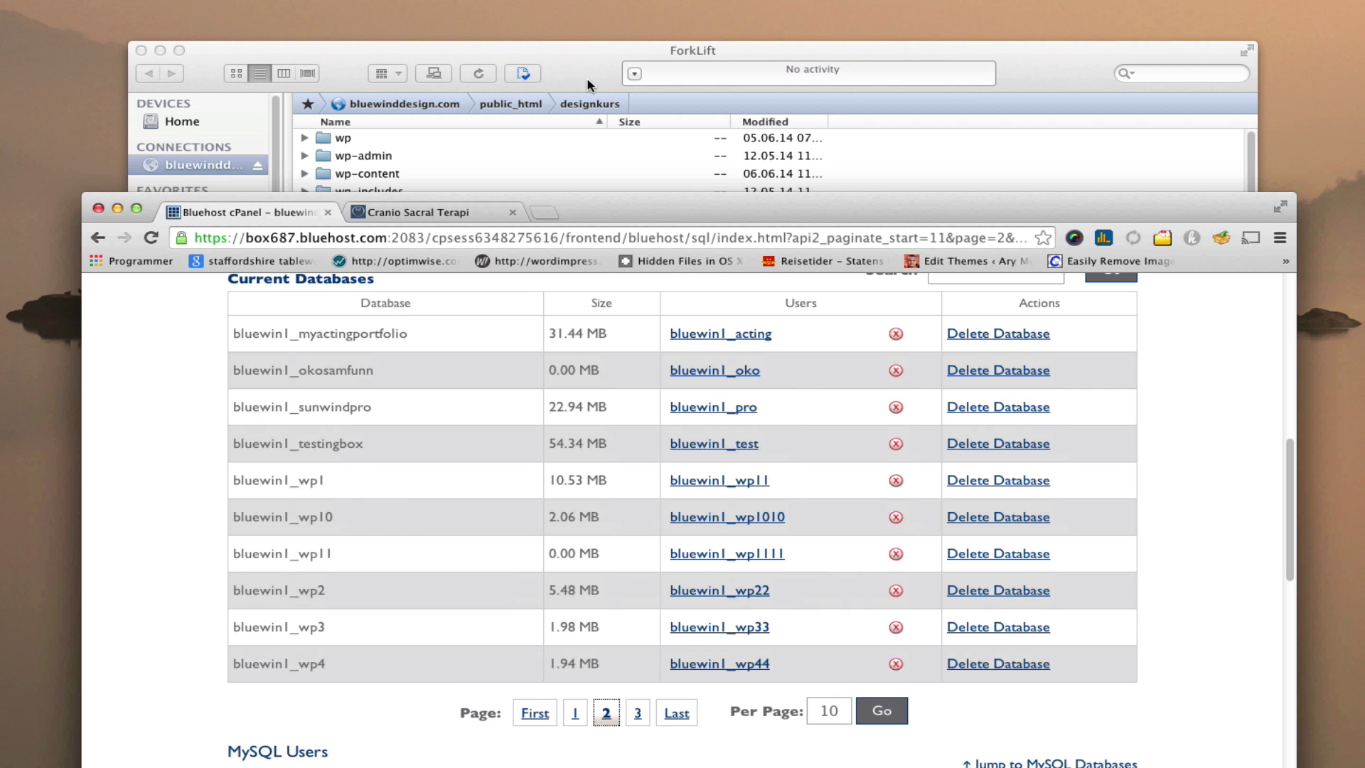
{"action": "left_click", "coordinate": [589, 67]}
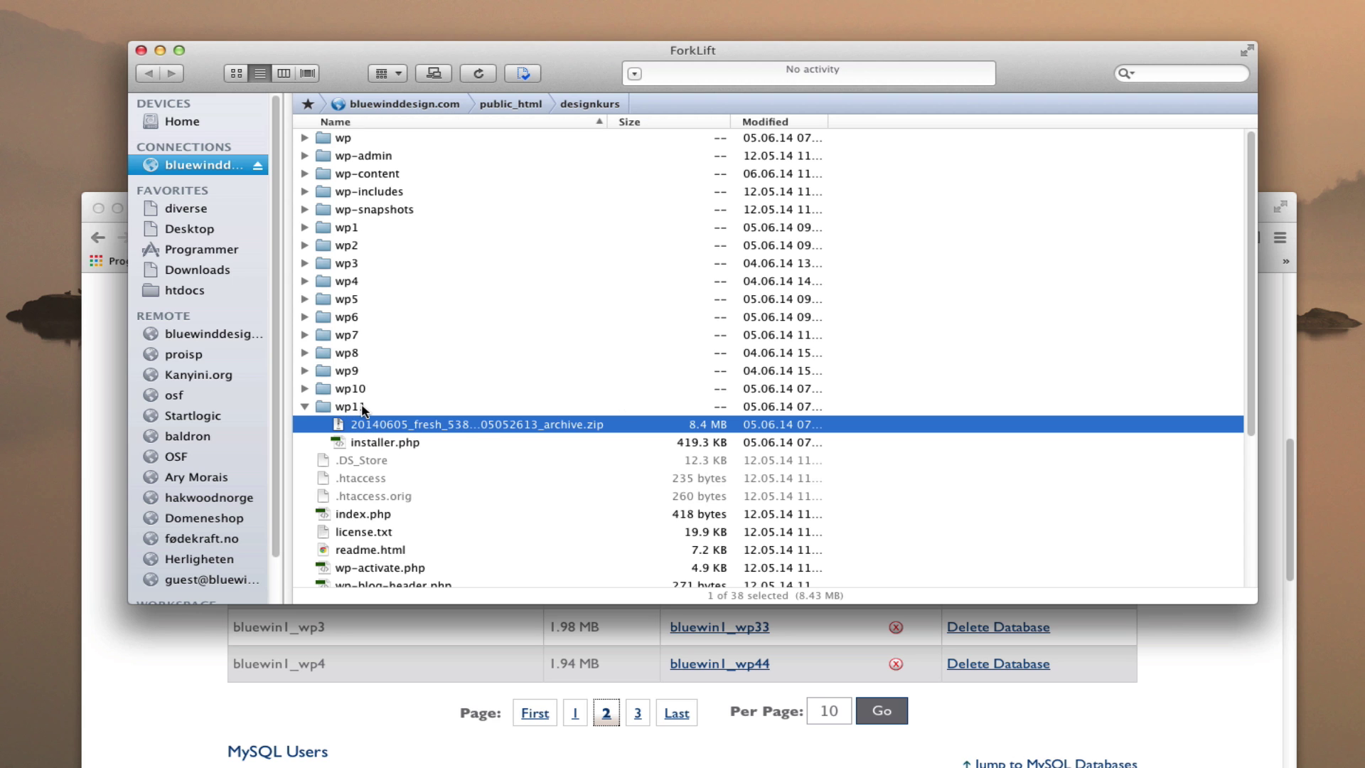
{"action": "left_click", "coordinate": [163, 627]}
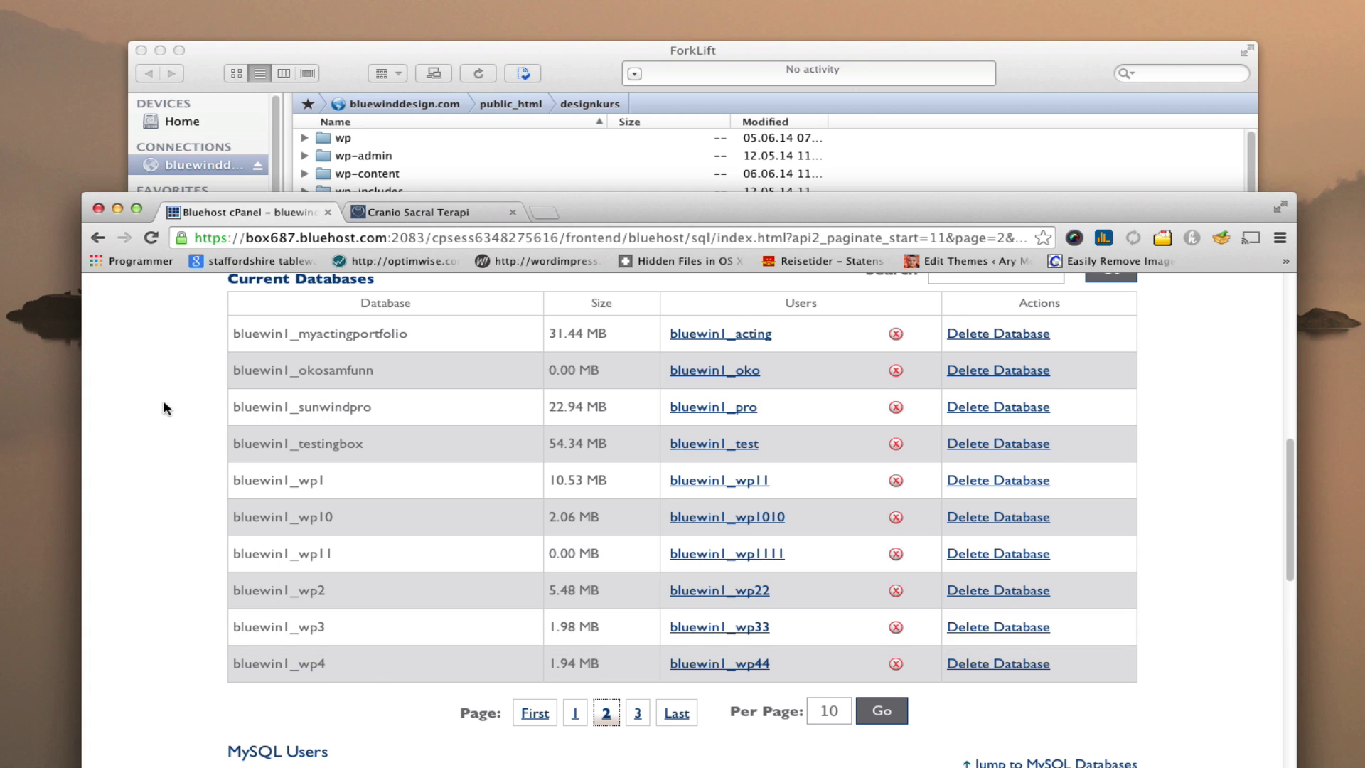
- Load designkurs.com/wp11/installer.php in the Cranio Sacral Terapi page's tab
{"action": "left_click", "coordinate": [419, 212]}
{"action": "left_click", "coordinate": [346, 238]}
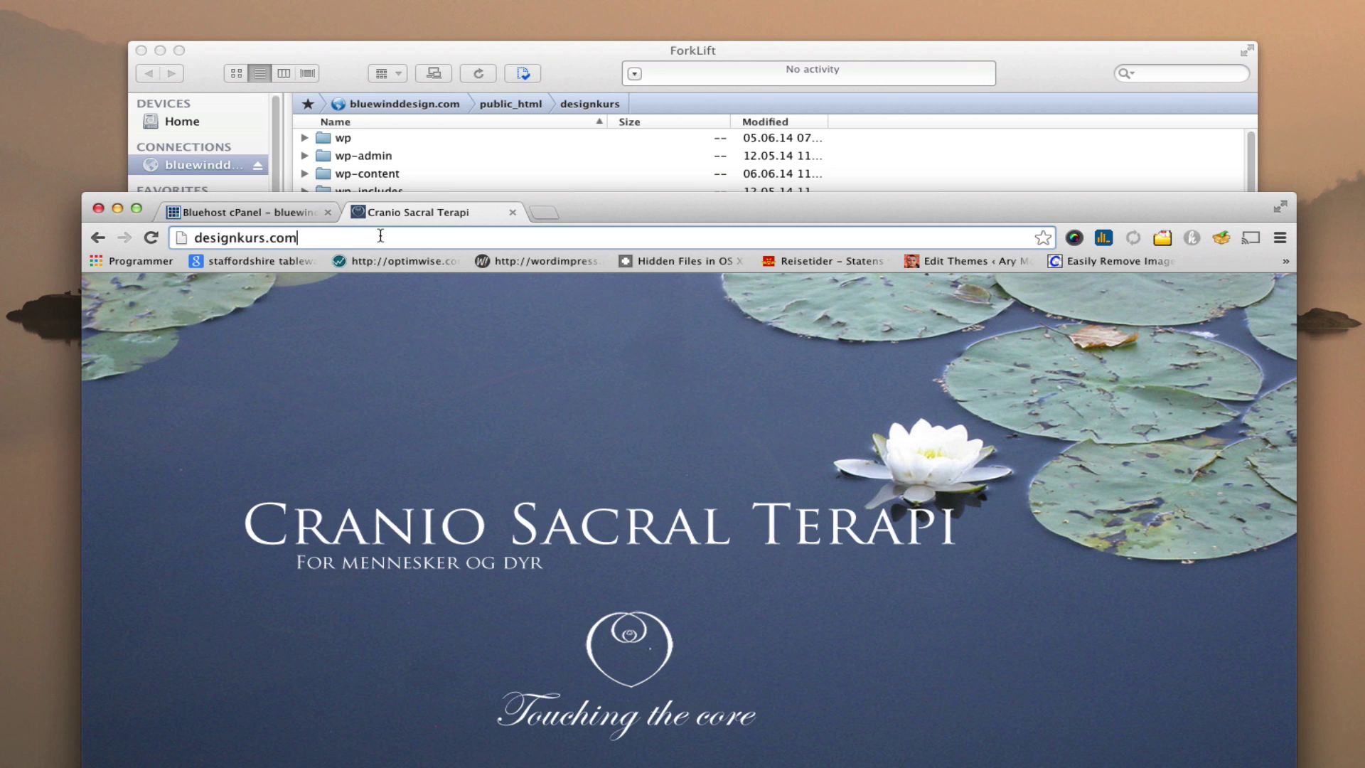
{"action": "type", "text": "/"}
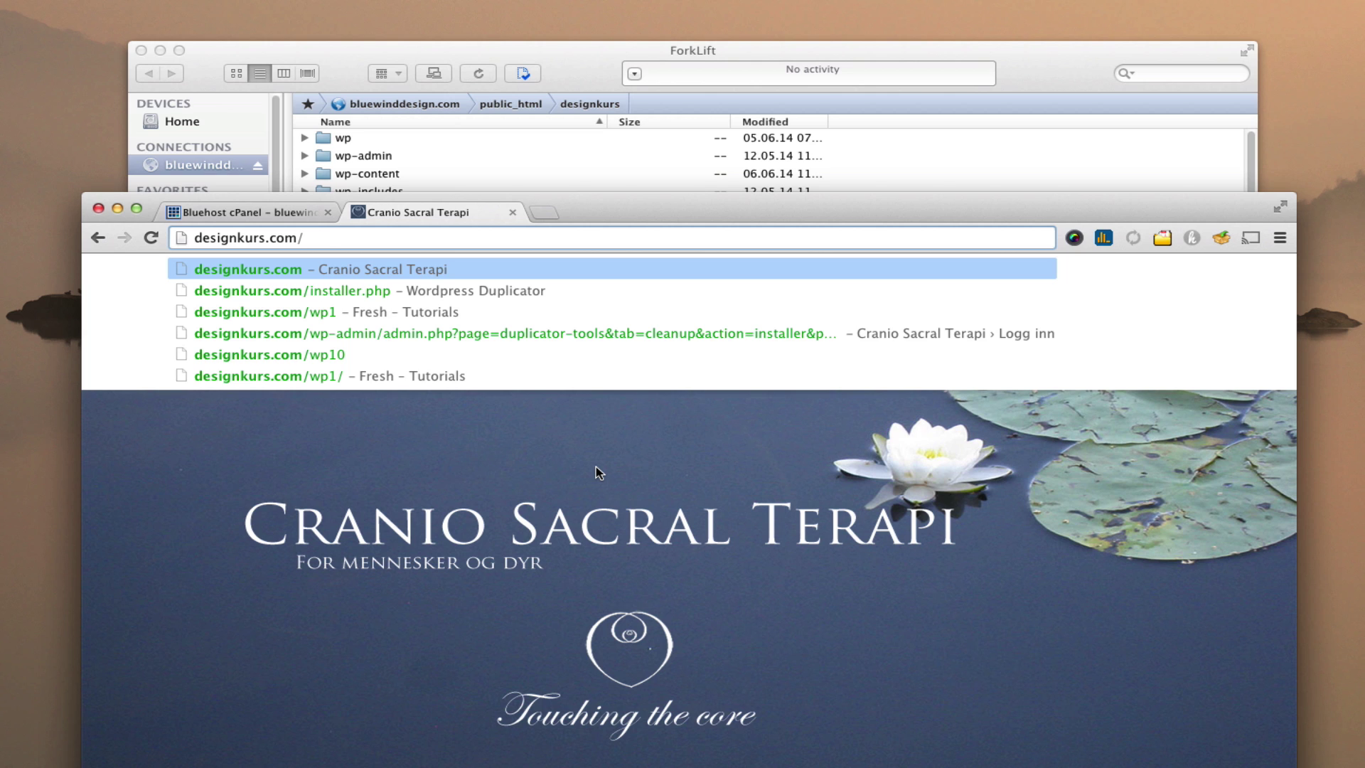
{"action": "type", "text": "wp11"}
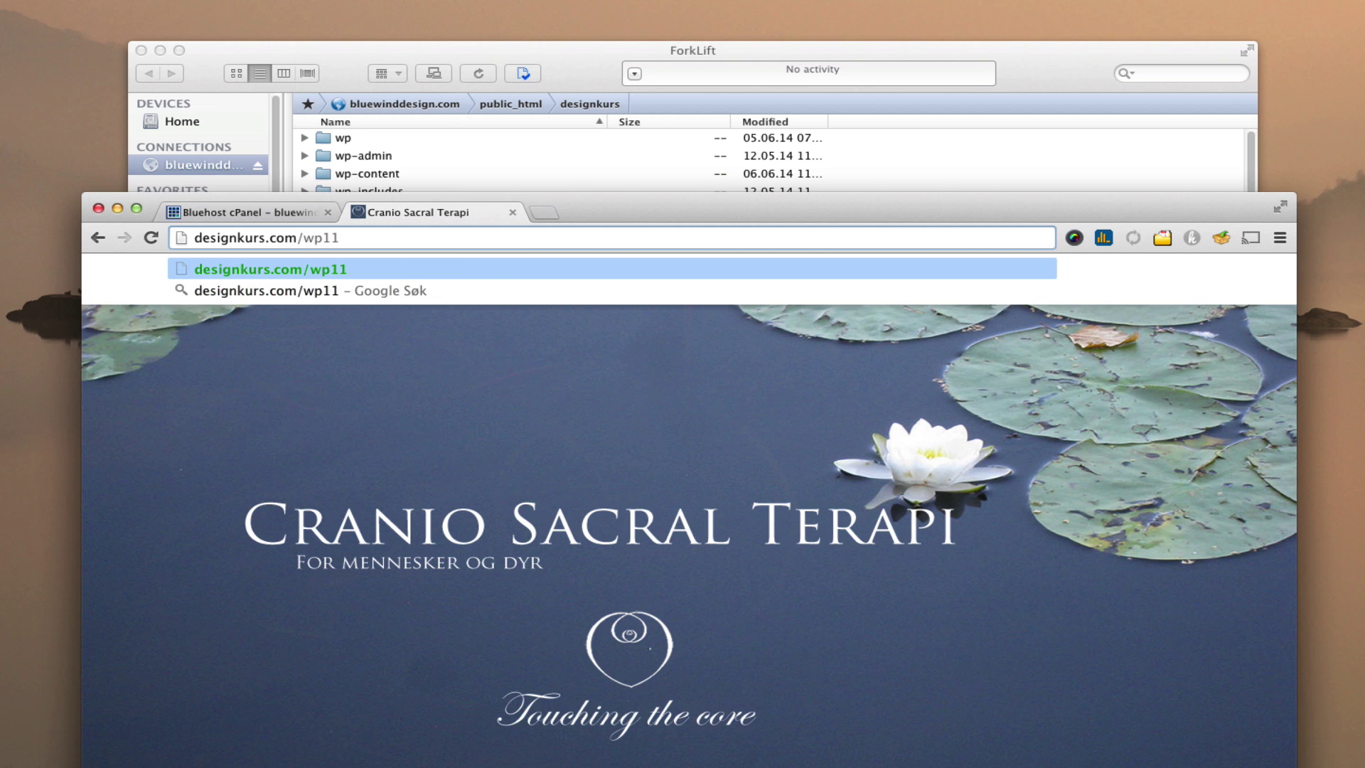
{"action": "type", "text": "/instal"}
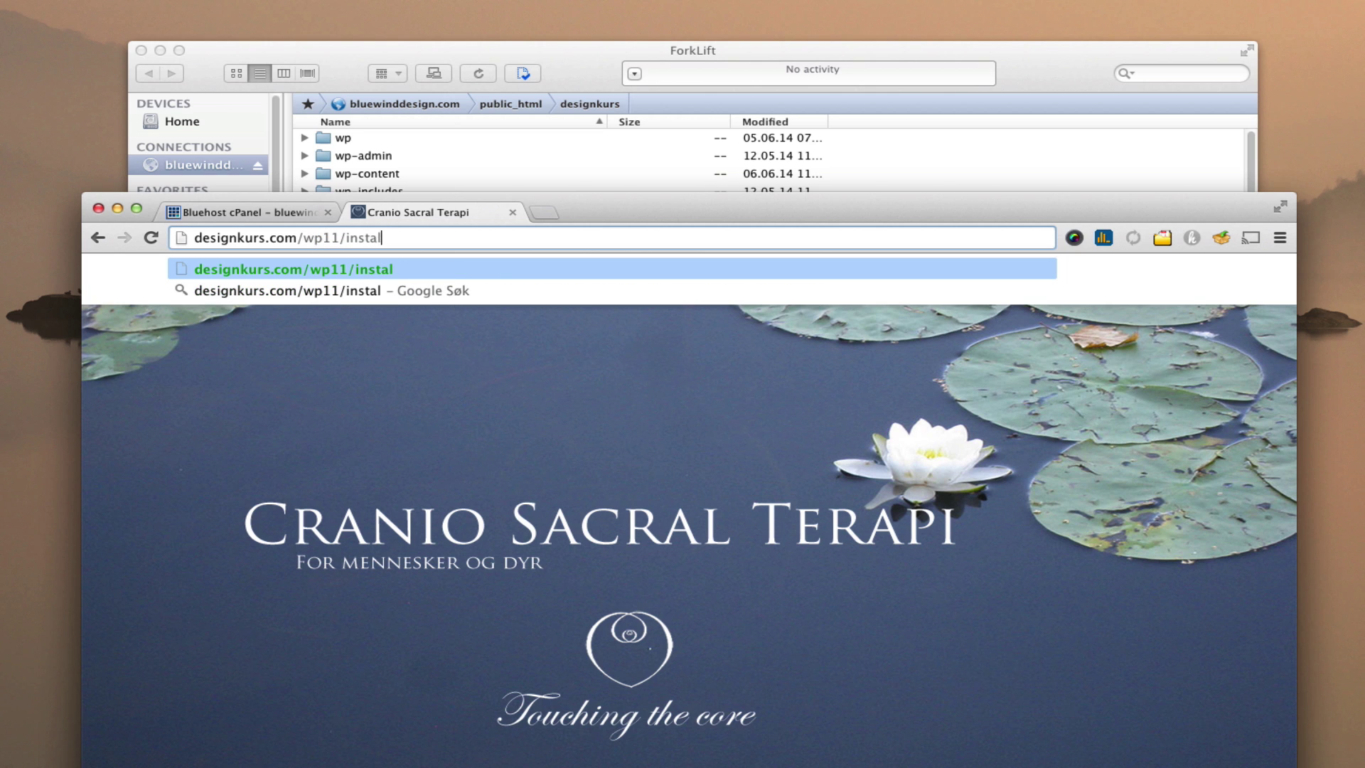
{"action": "type", "text": "ler.php"}
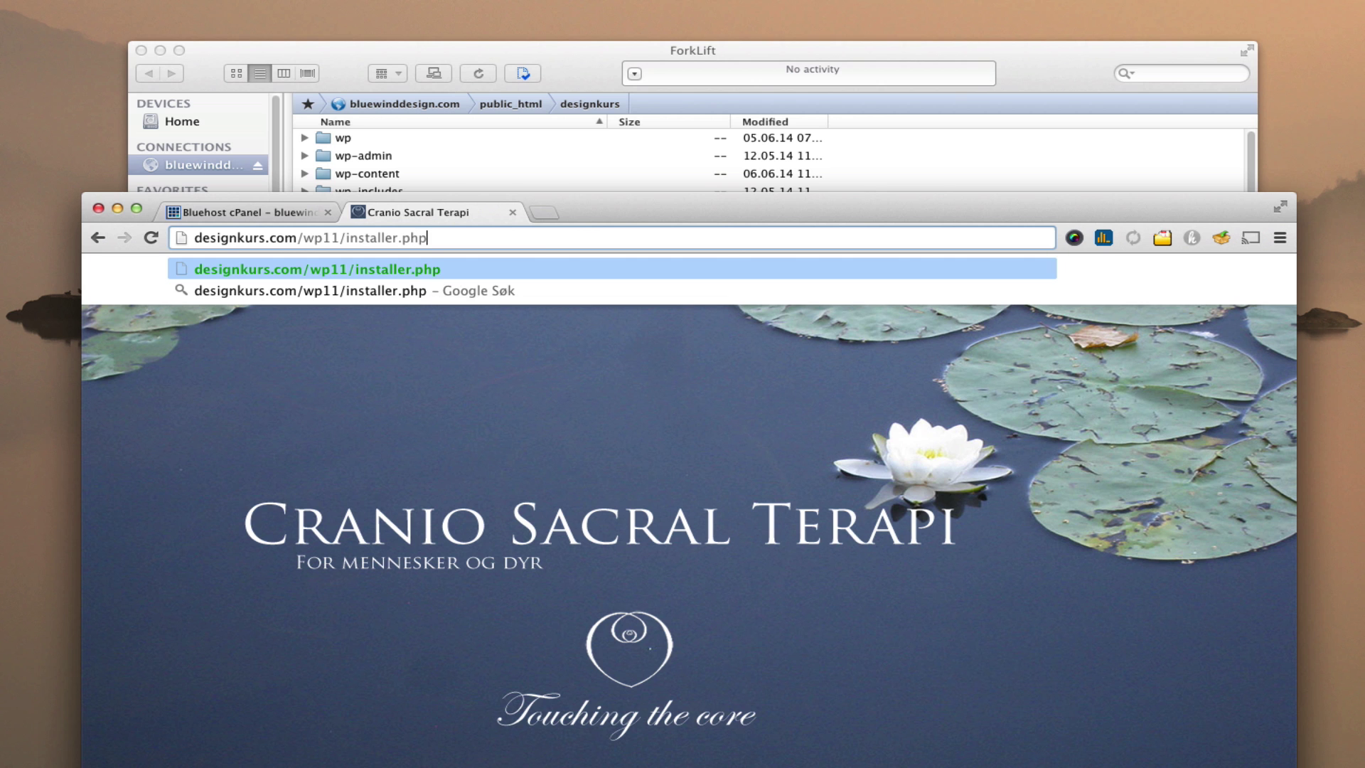
{"action": "key", "text": "Return"}
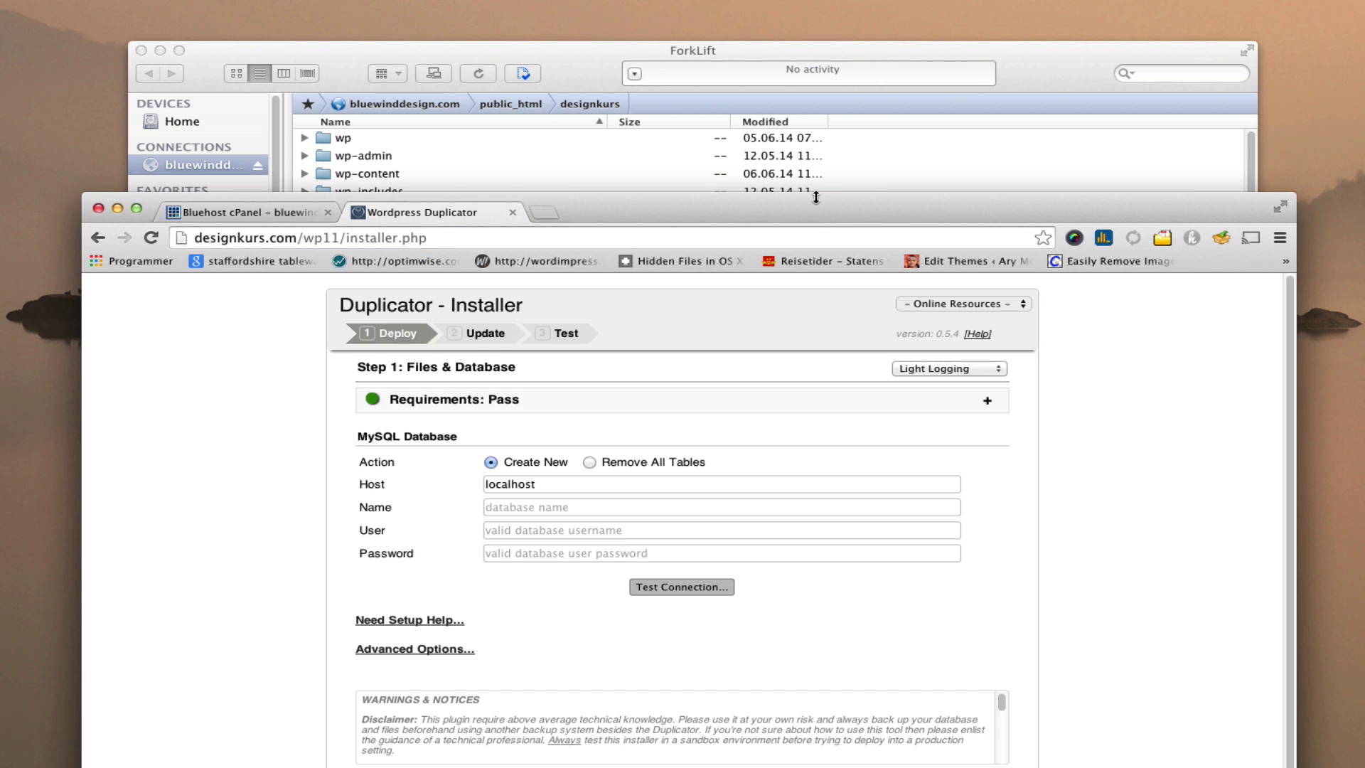
- Move the browser window up, add installer.php to the archive selection in ForkLift's wp11 folder, and return to the browser
{"action": "left_click_drag", "start_coordinate": [809, 205], "coordinate": [823, 143]}
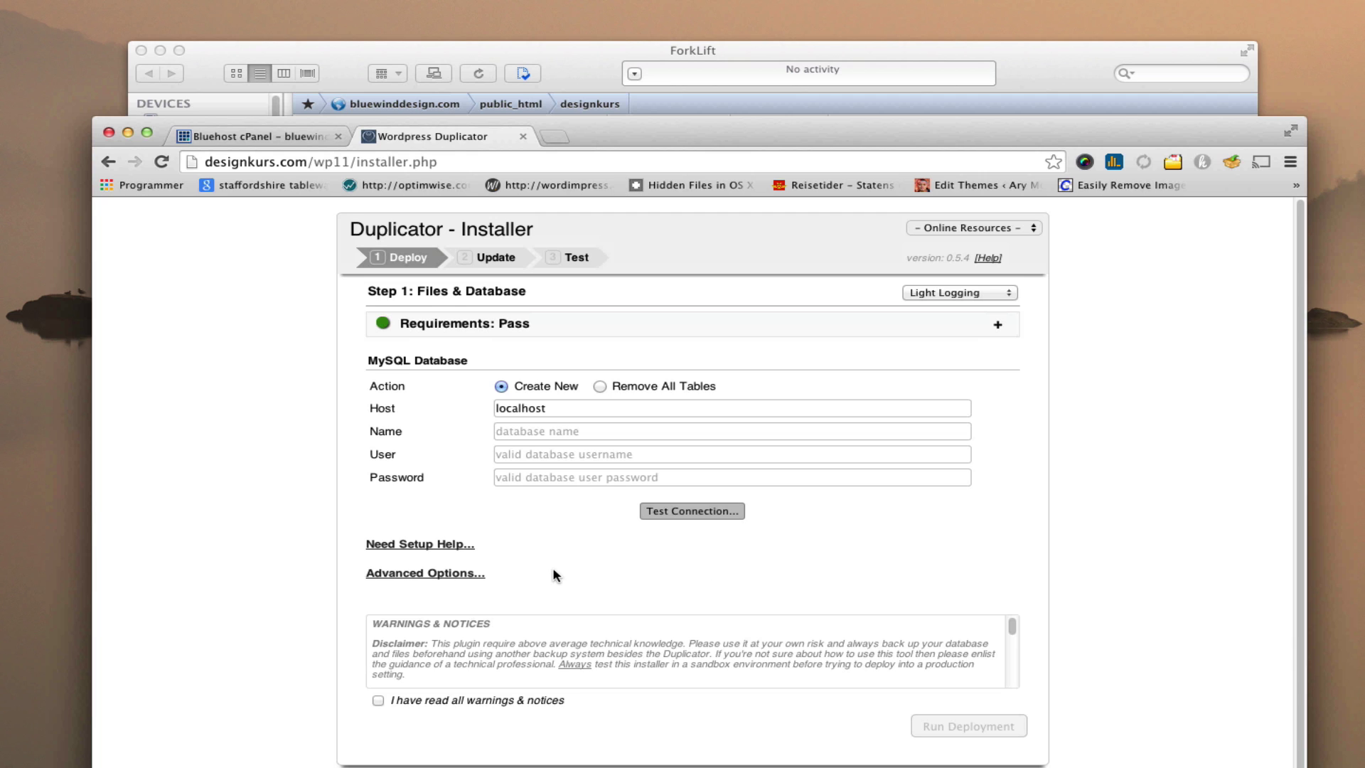
{"action": "left_click", "coordinate": [606, 68]}
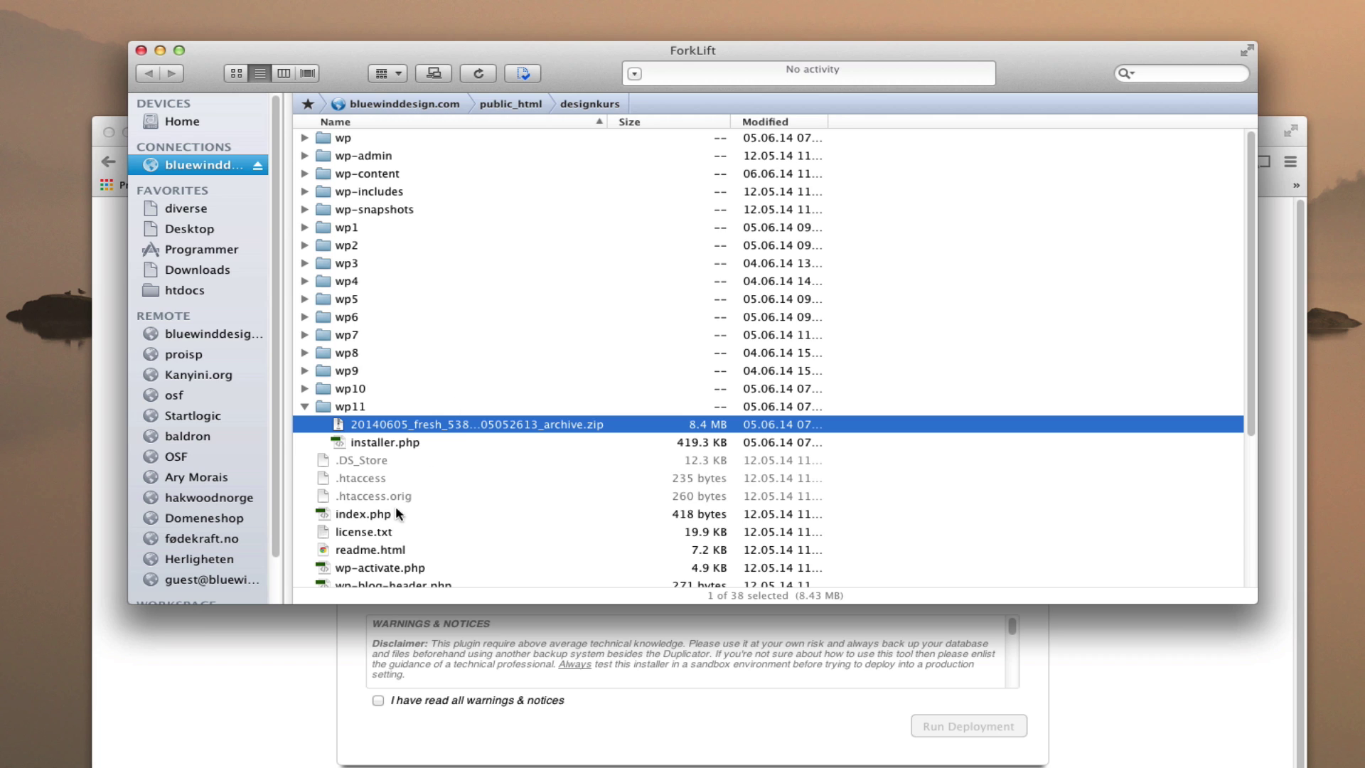
{"action": "left_click", "coordinate": [385, 442], "text": "super"}
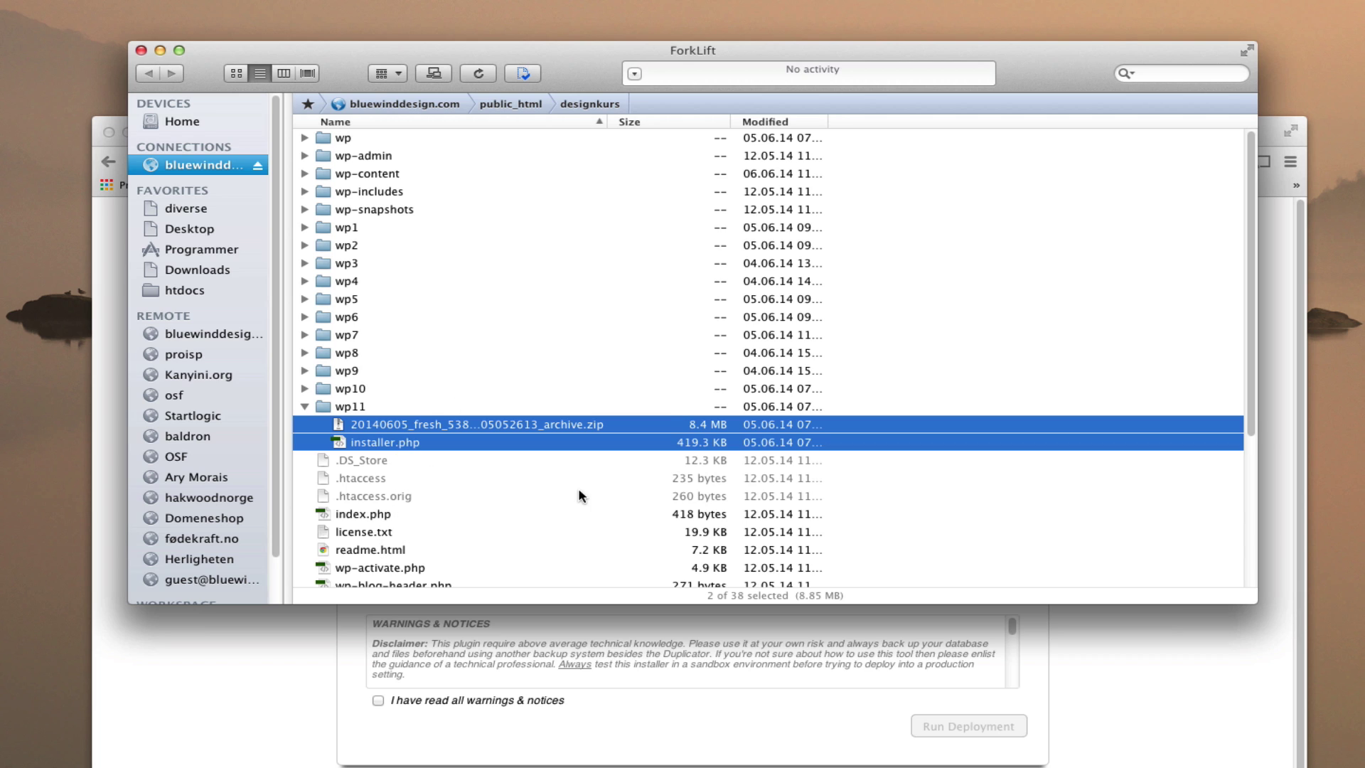
{"action": "left_click", "coordinate": [266, 618]}
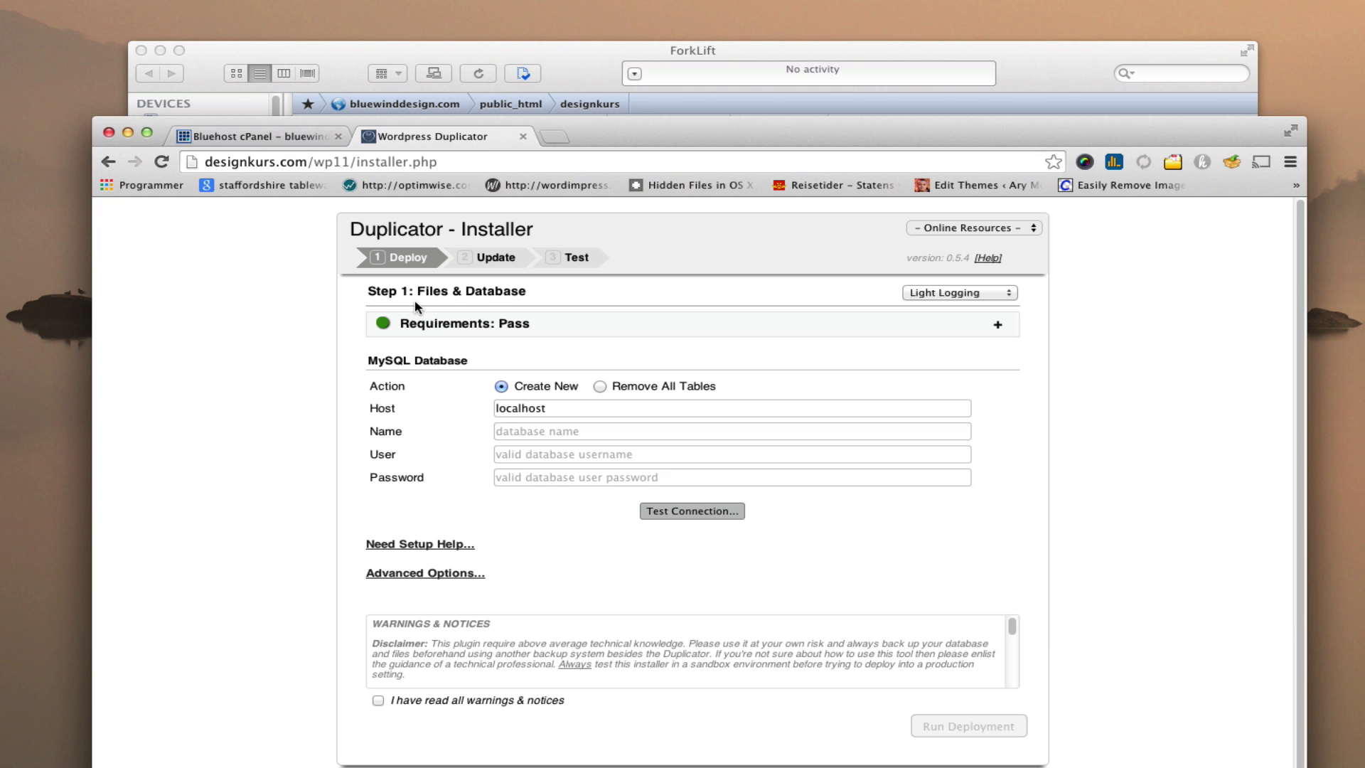
- Shorten the address to designkurs.com and load the site at the domain root
{"action": "left_click_drag", "start_coordinate": [308, 162], "coordinate": [482, 165]}
{"action": "key", "text": "BackSpace"}
{"action": "key", "text": "Return"}
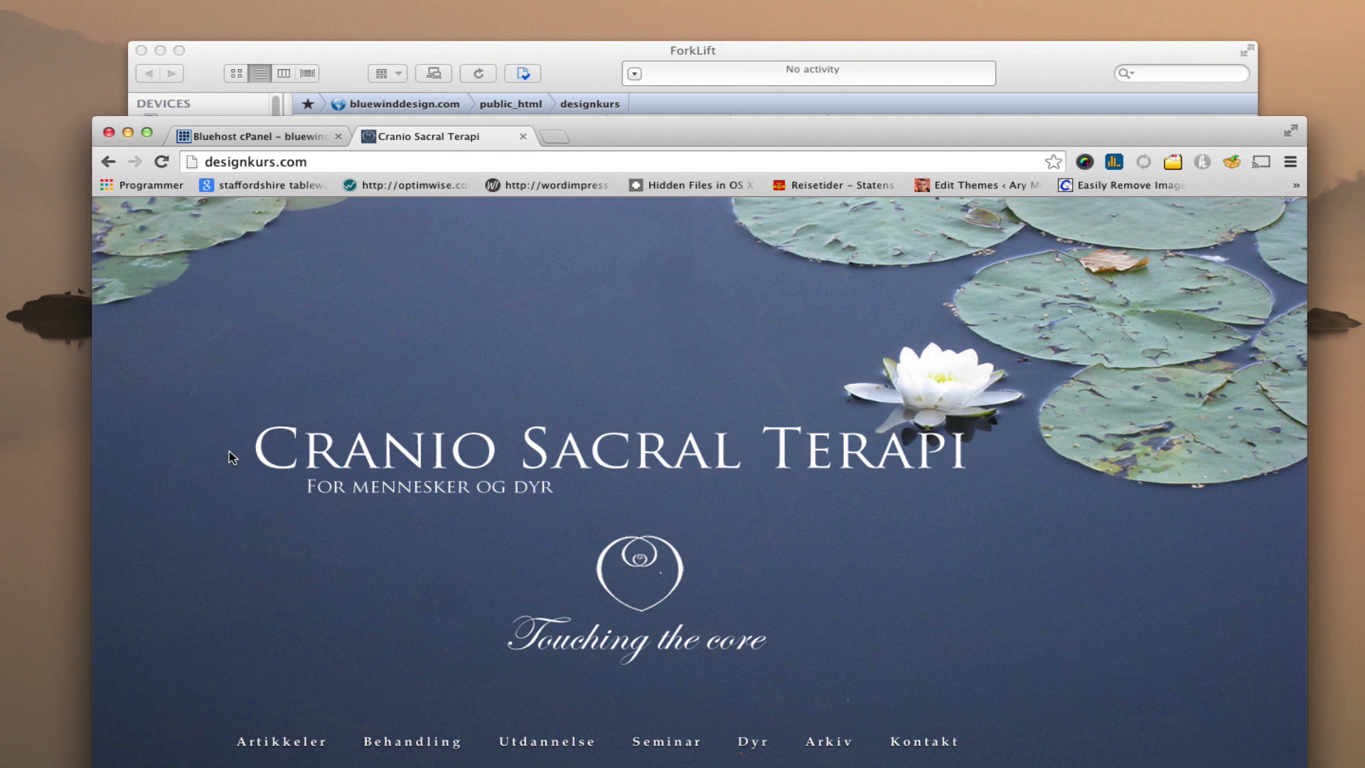
- Copy the selected archive zip and installer.php from wp11 into the main designkurs folder in ForkLift, and return to the browser
{"action": "left_click", "coordinate": [601, 83]}
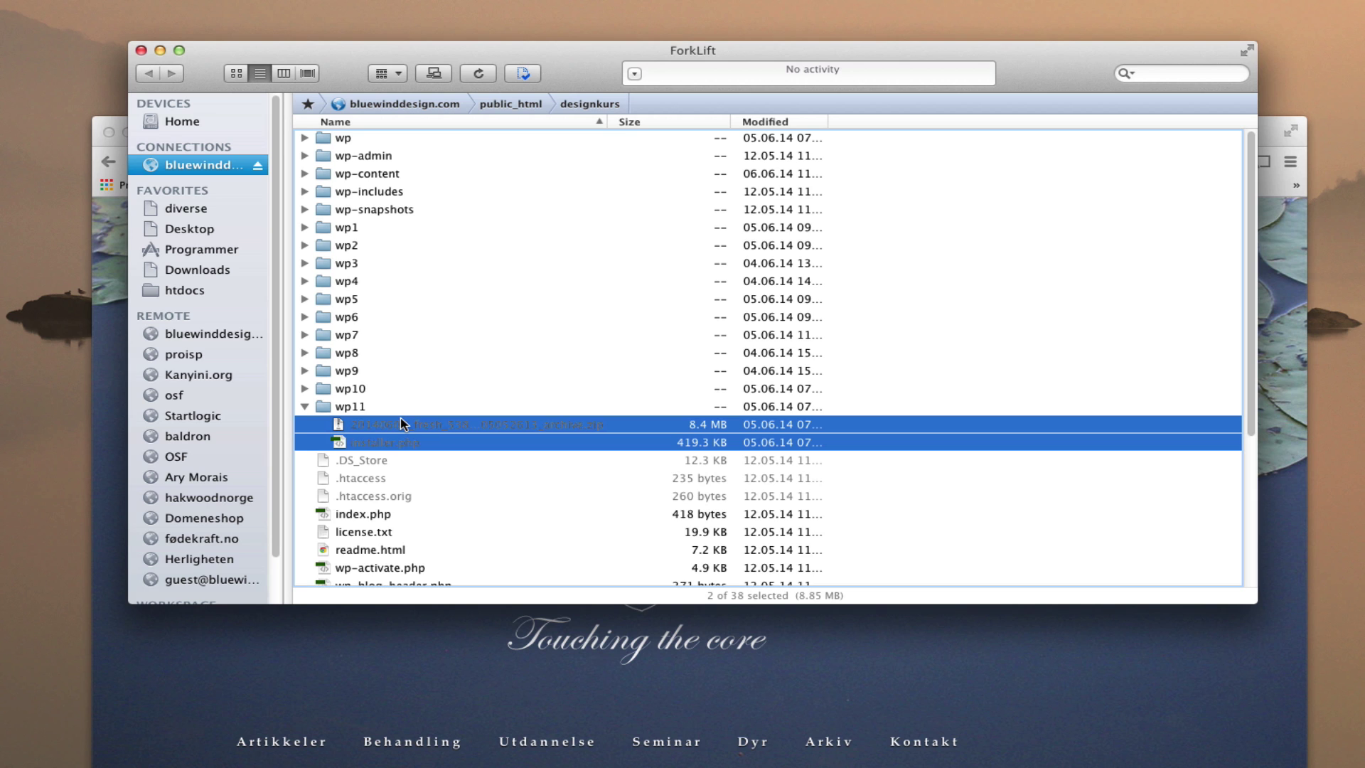
{"action": "left_click_drag", "start_coordinate": [402, 424], "coordinate": [393, 501]}
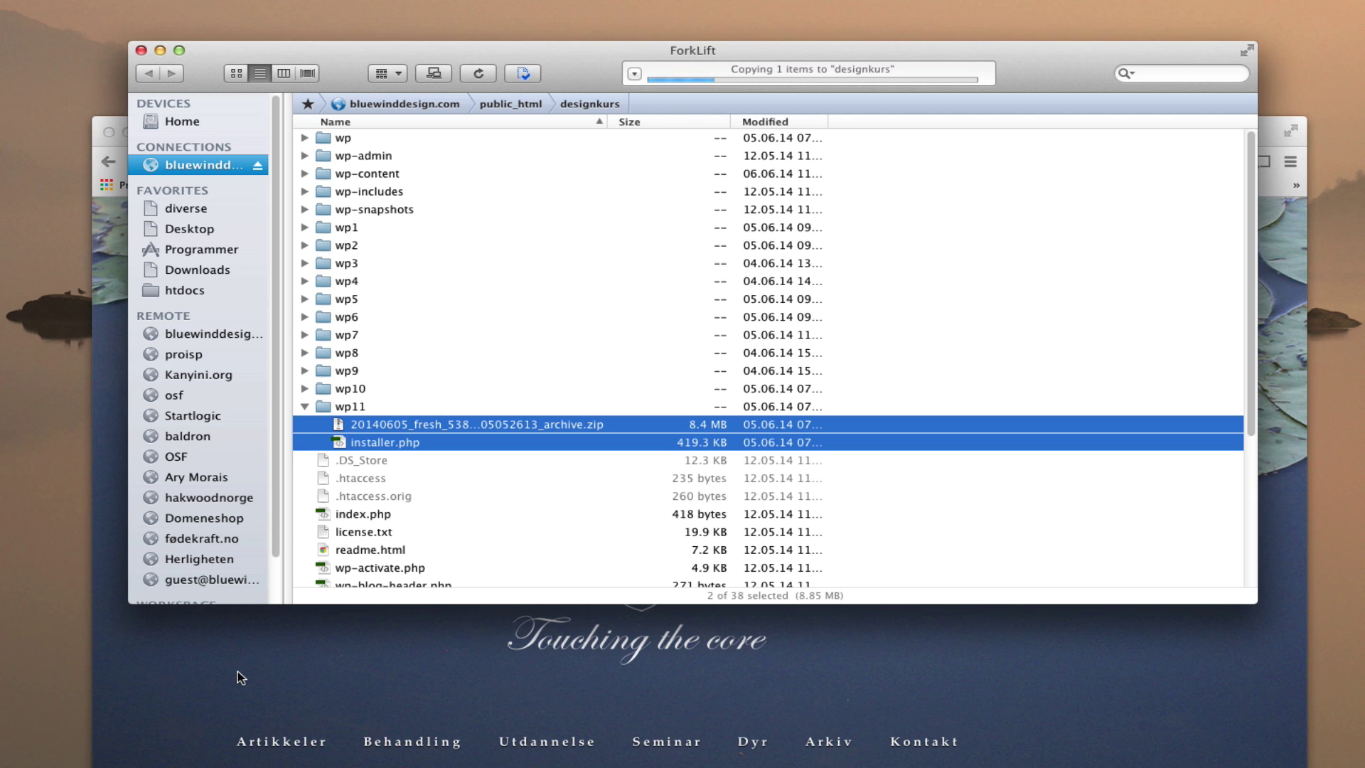
{"action": "left_click", "coordinate": [237, 672]}
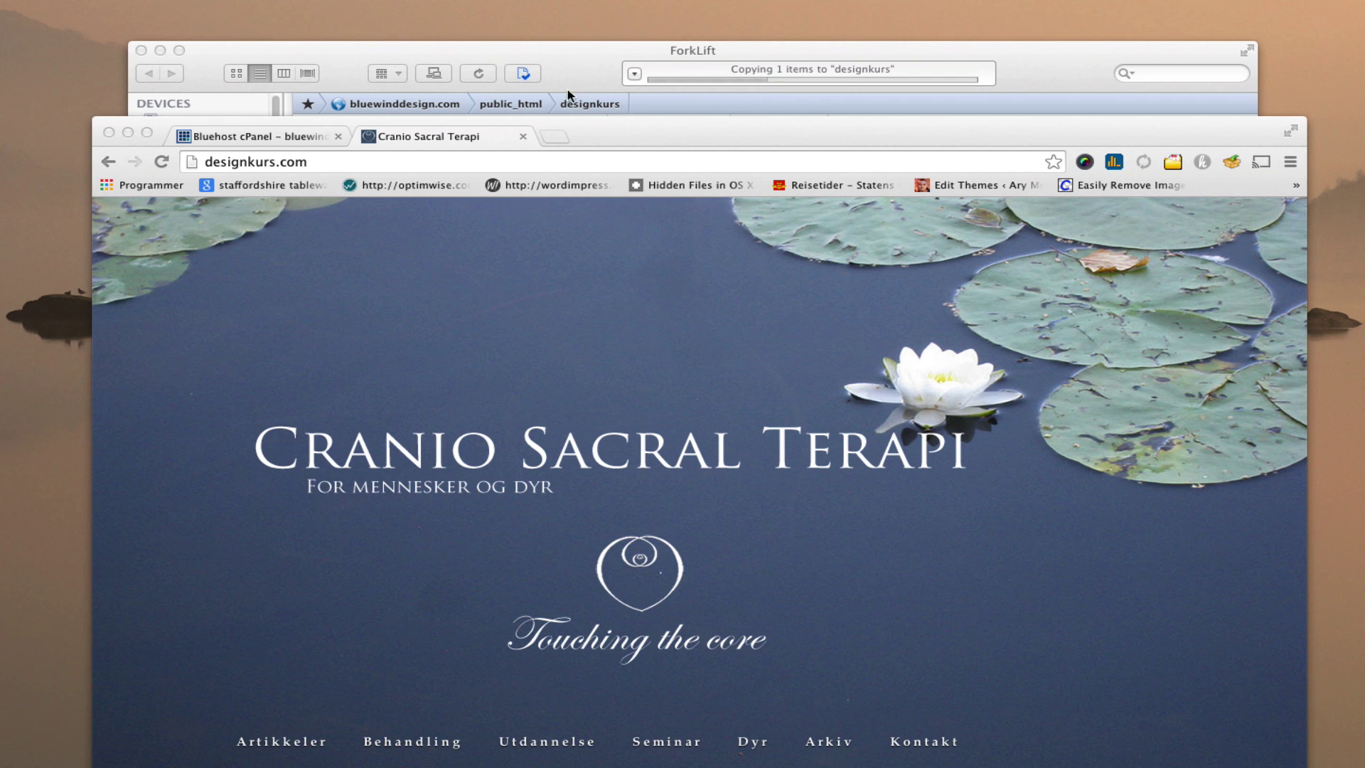
- Load the Duplicator installer in the domain root at designkurs.com/installer.php
{"action": "left_click", "coordinate": [364, 160]}
{"action": "left_click", "coordinate": [375, 164]}
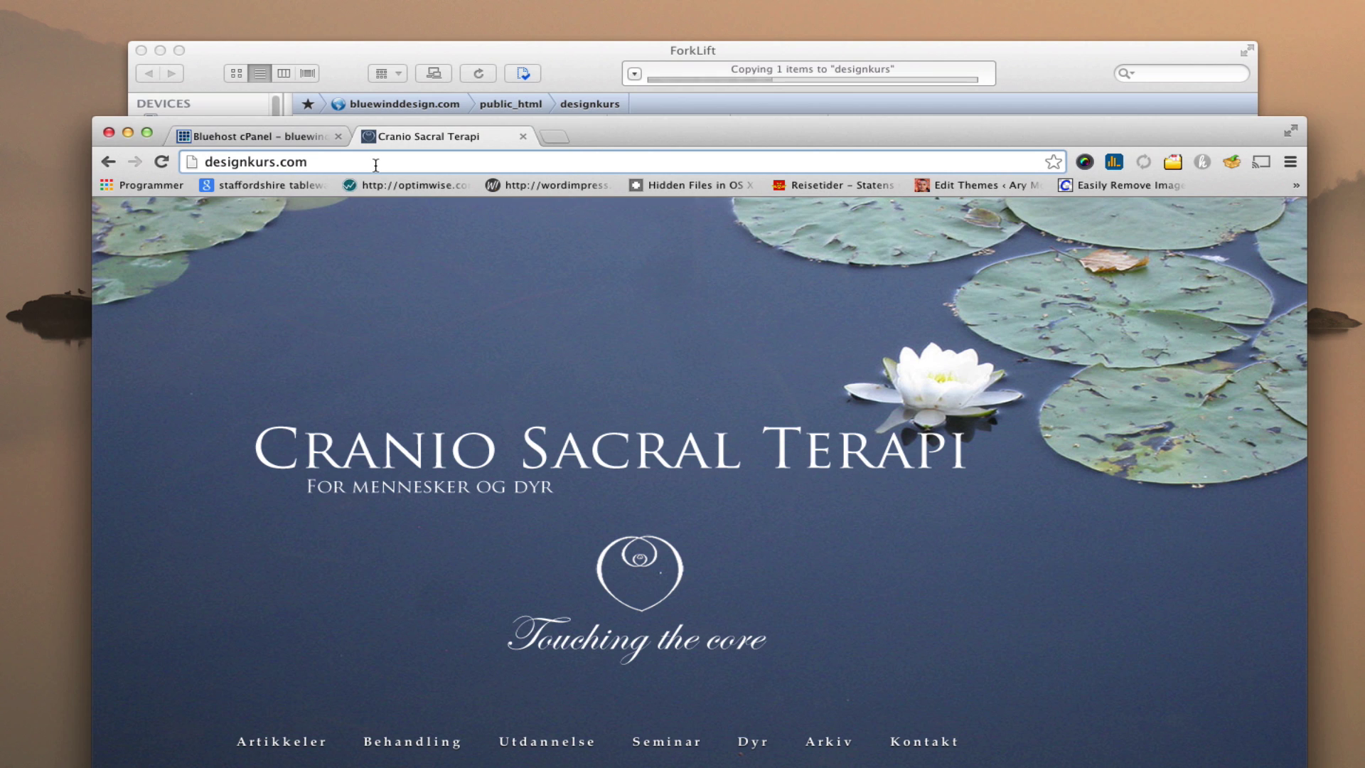
{"action": "type", "text": "/in"}
{"action": "key", "text": "Return"}
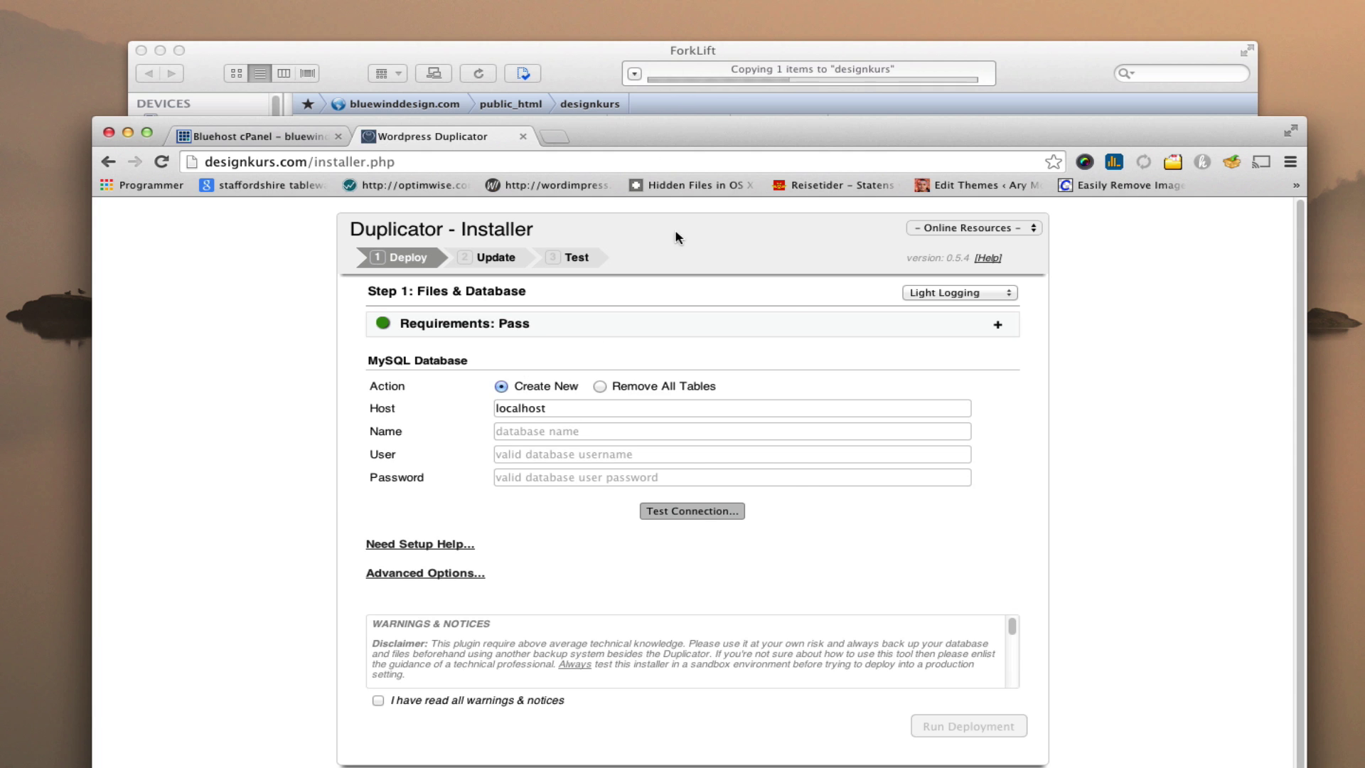
- Check the copy progress in ForkLift, return to the browser, and set the installer's database name to bluewin1_designkurs
{"action": "left_click", "coordinate": [602, 98]}
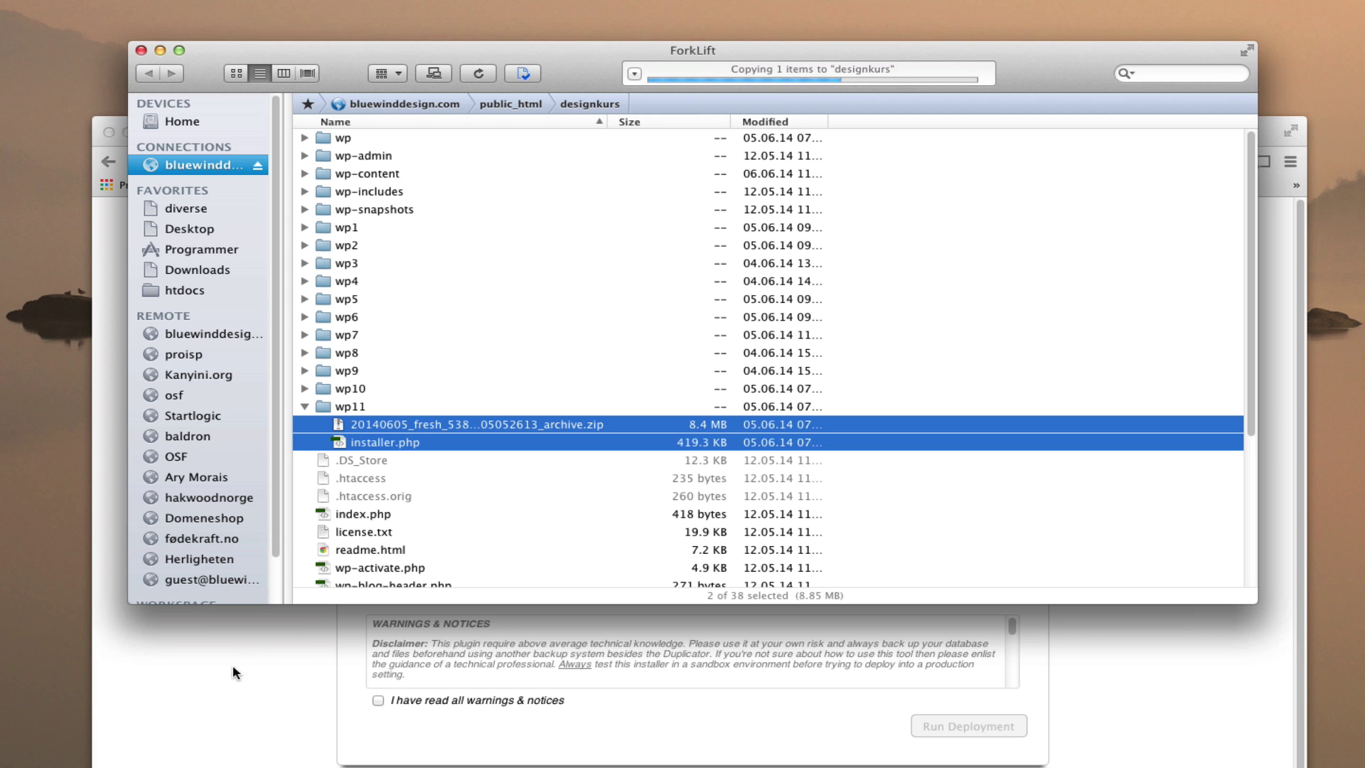
{"action": "left_click", "coordinate": [233, 645]}
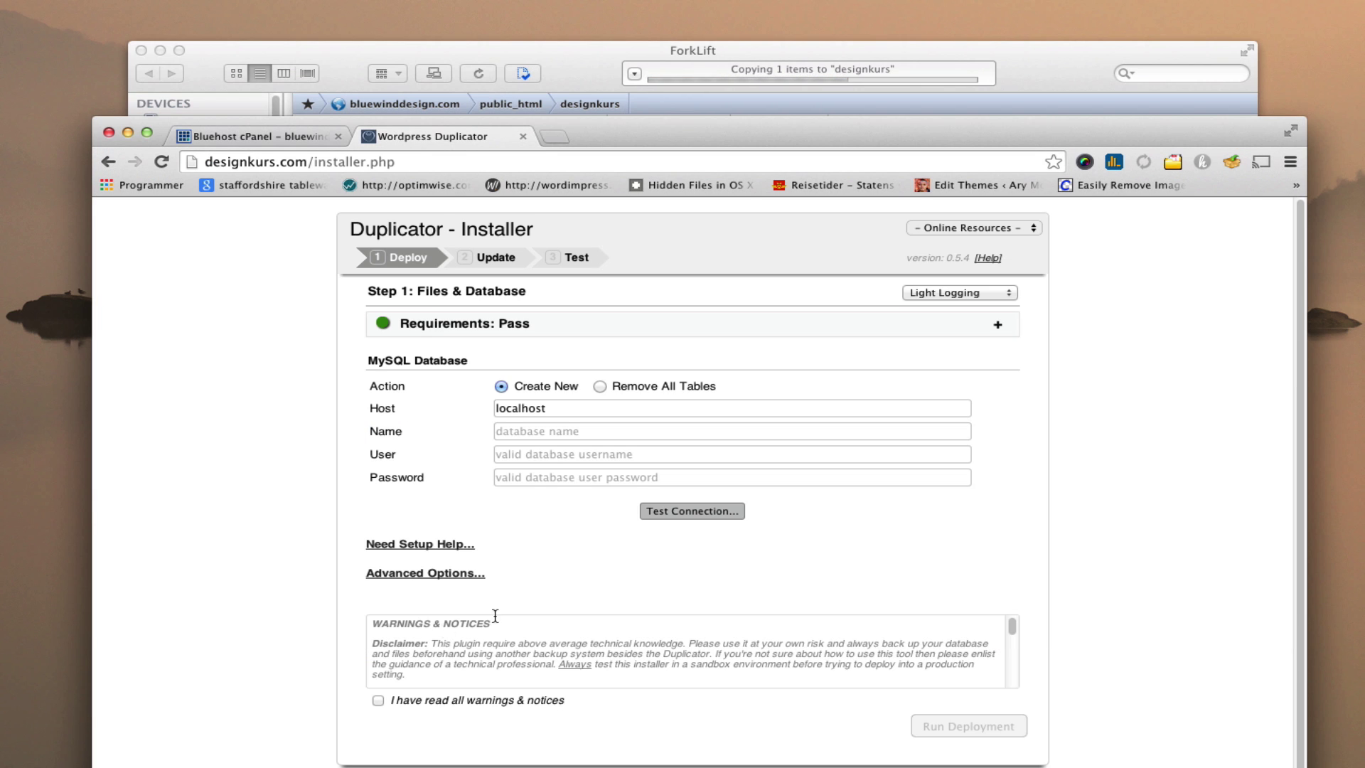
{"action": "left_click", "coordinate": [523, 432]}
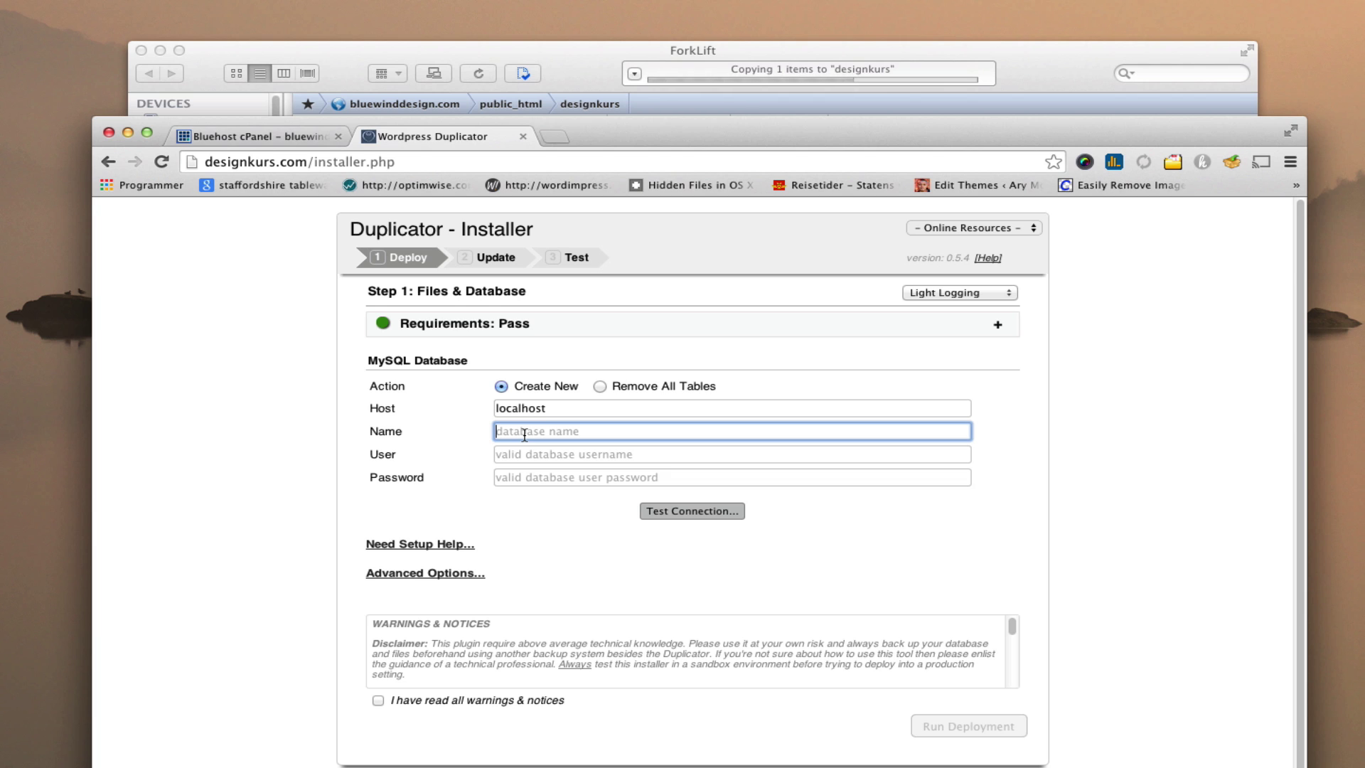
{"action": "key", "text": "super+Tab"}
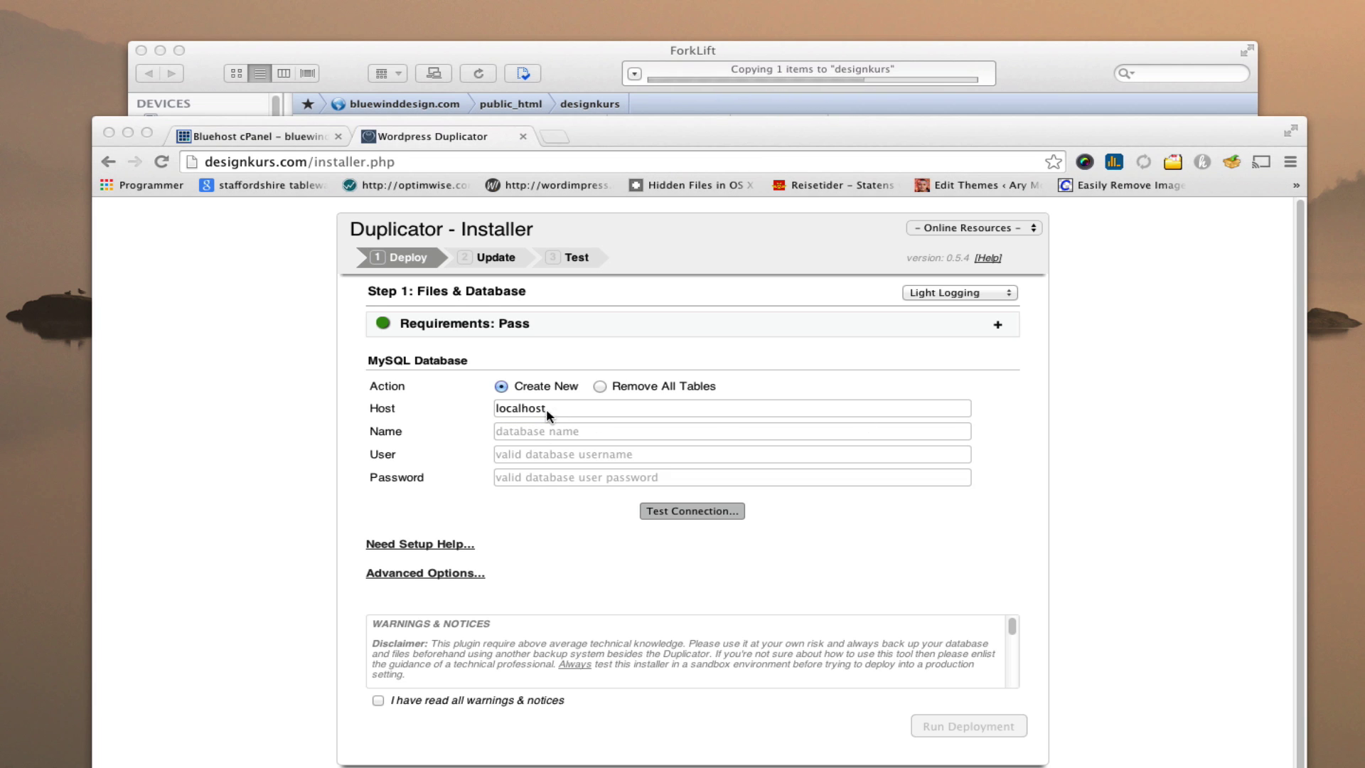
{"action": "left_click", "coordinate": [516, 438]}
{"action": "type", "text": "bluewin1_designkurs"}
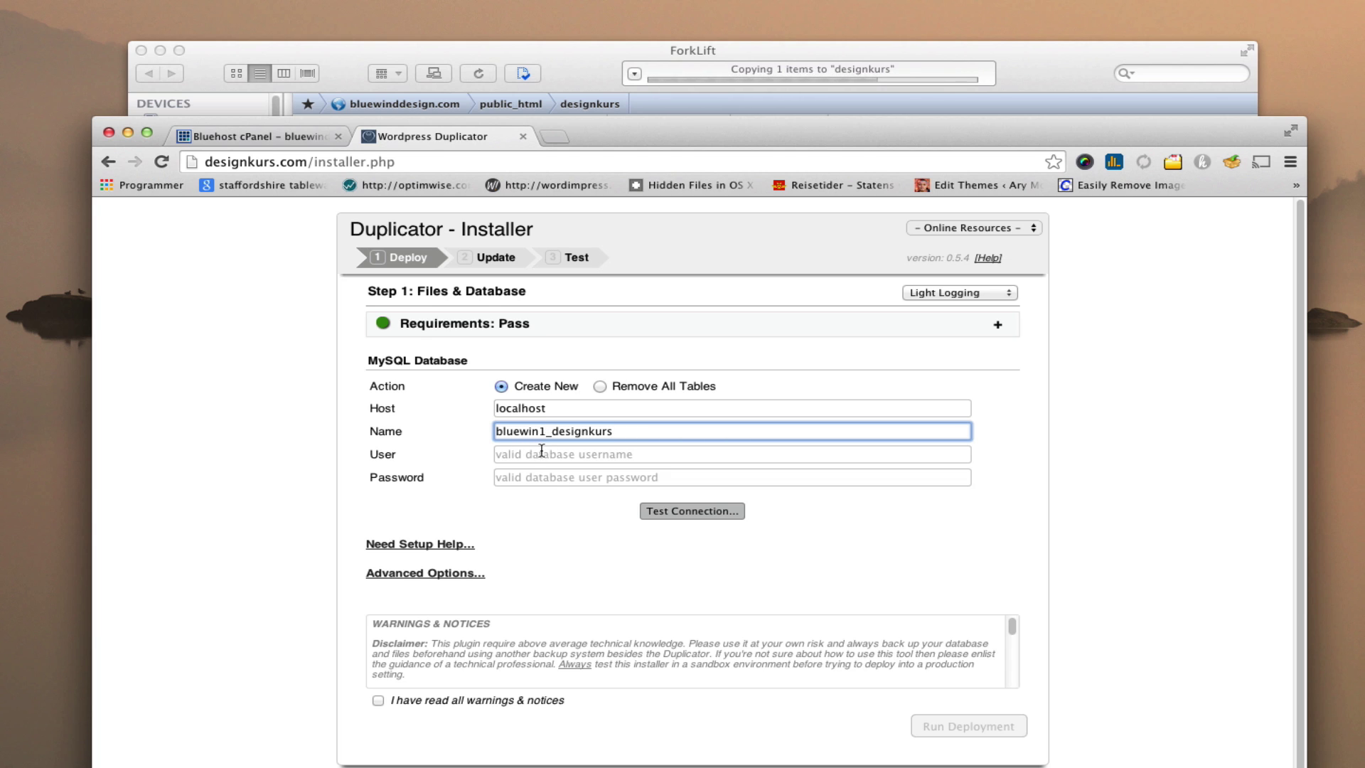
- Set the installer's database user to bluewin1_designk, fetching the value from the other application
{"action": "left_click", "coordinate": [541, 453]}
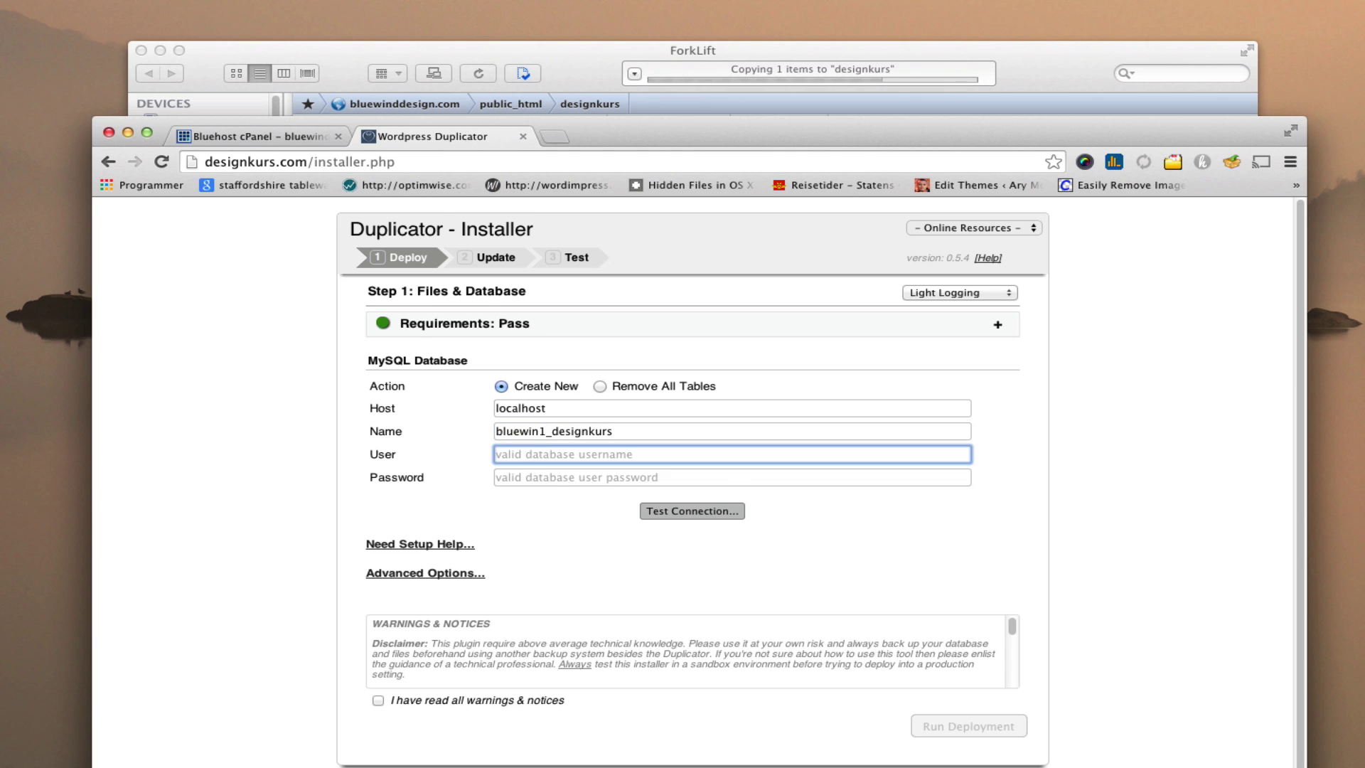
{"action": "key", "text": "super+Tab"}
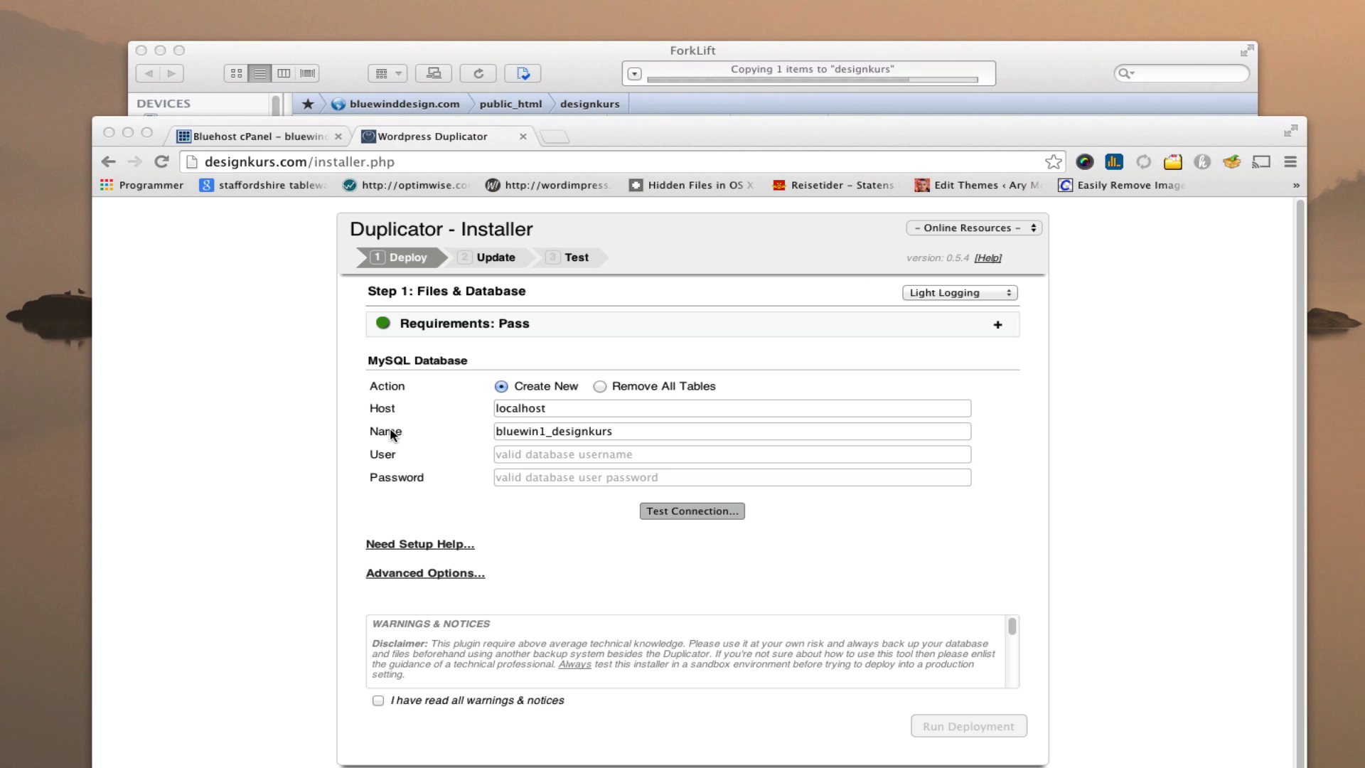
{"action": "left_click", "coordinate": [523, 454]}
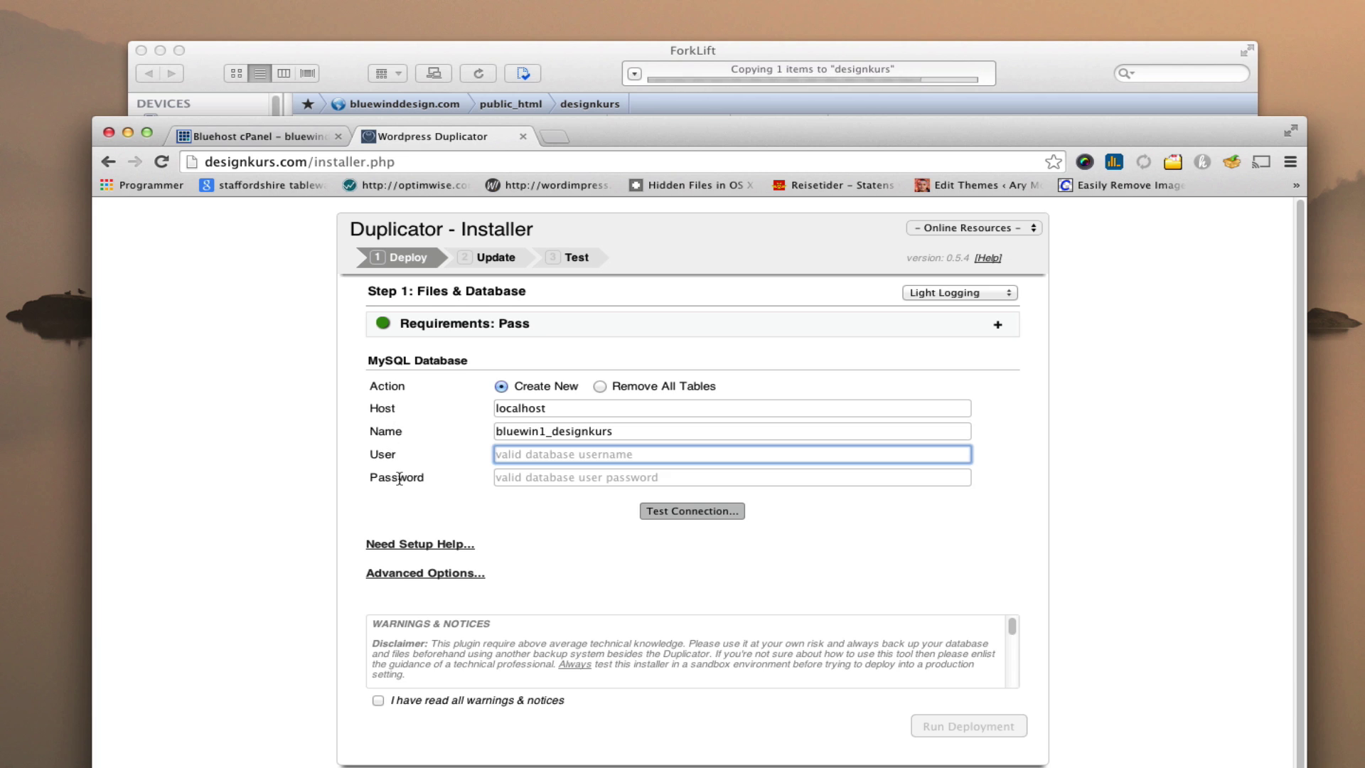
{"action": "key", "text": "super+v"}
{"action": "key", "text": "Tab"}
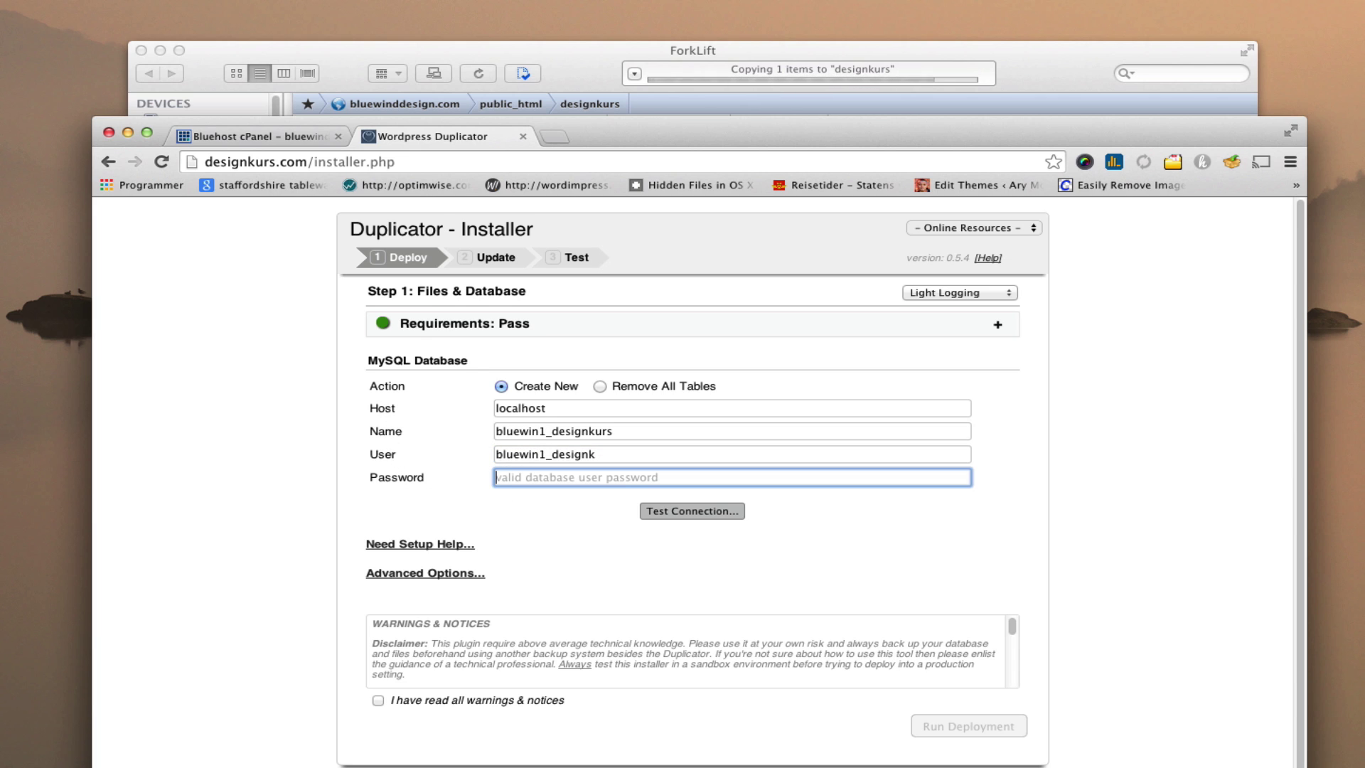
- Paste the database user's password into the installer and test the database connection
{"action": "key", "text": "super+Tab"}
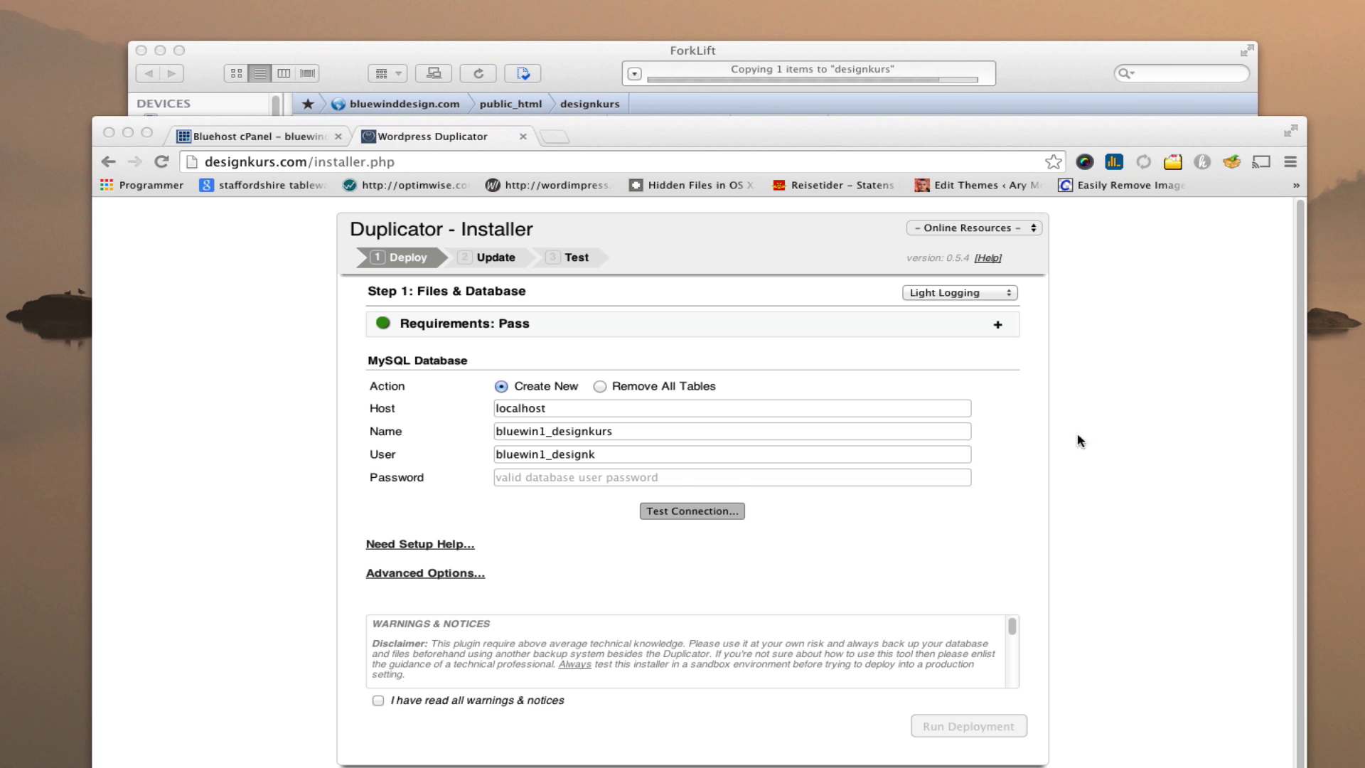
{"action": "left_click", "coordinate": [563, 470]}
{"action": "key", "text": "super+v"}
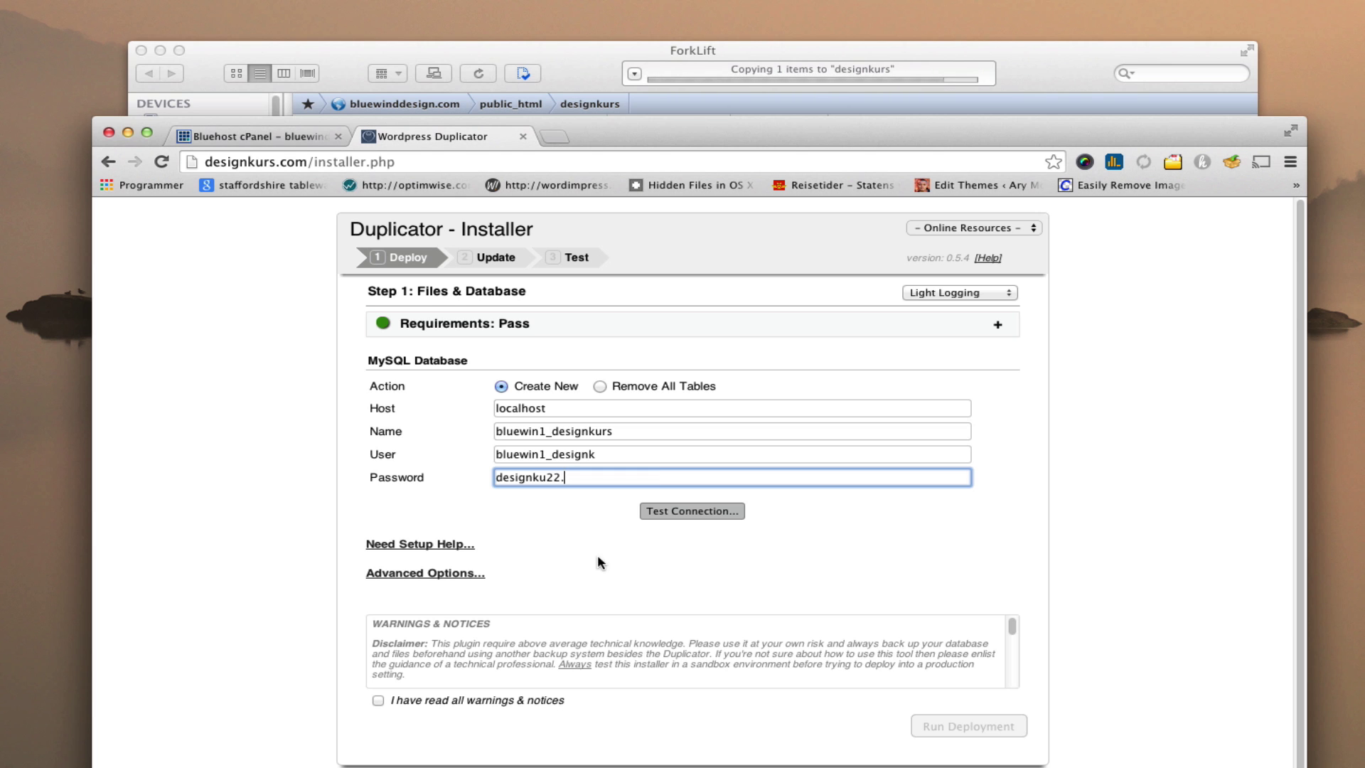
{"action": "left_click", "coordinate": [689, 512]}
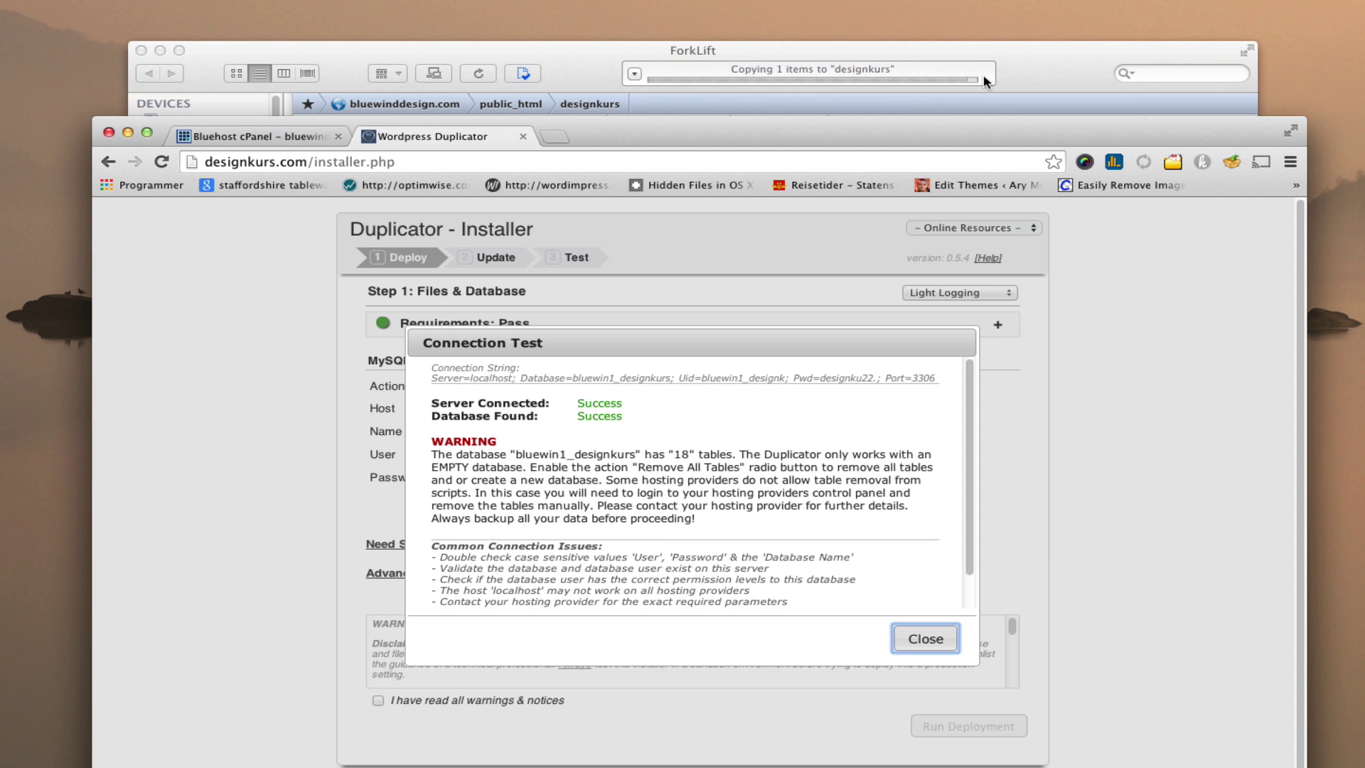
{"action": "left_click", "coordinate": [923, 643]}
- Change the MySQL database action to Remove All Tables and test the connection again
{"action": "left_click", "coordinate": [601, 387]}
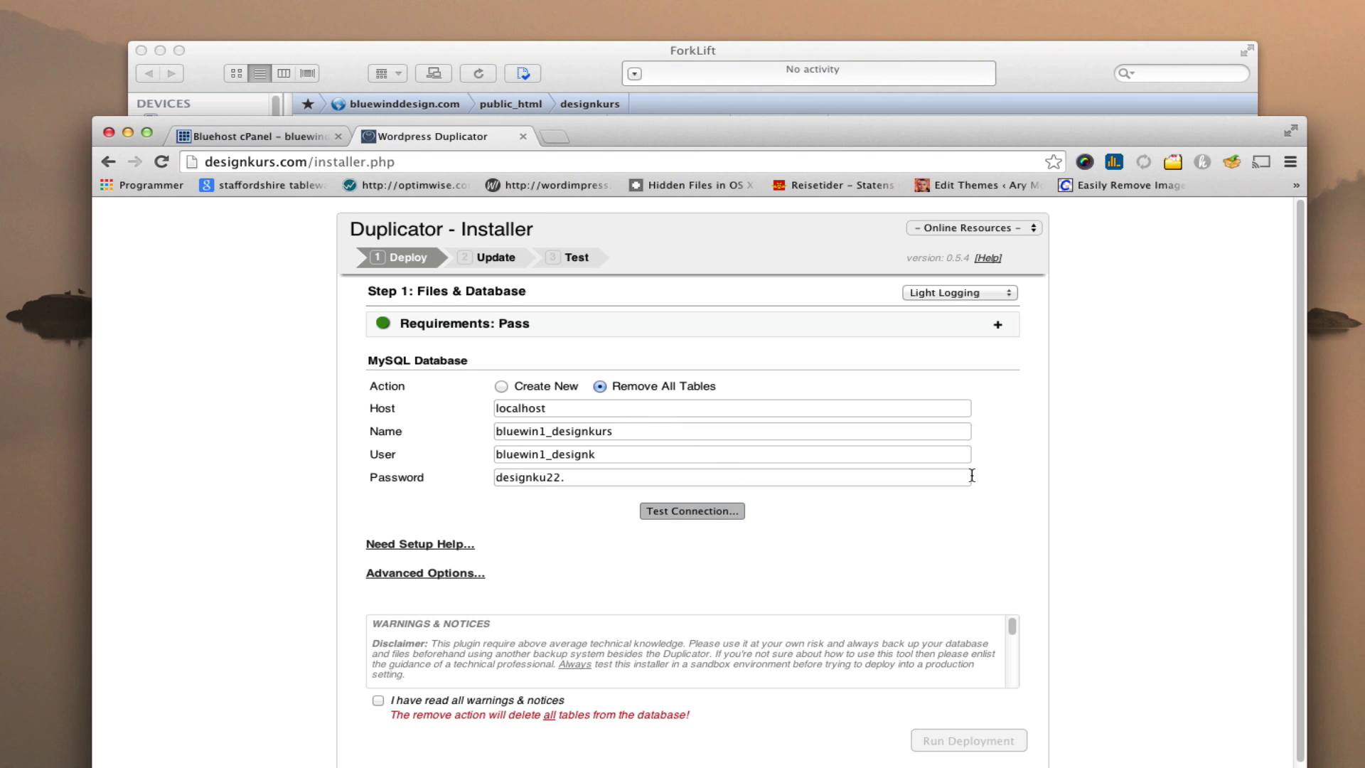
{"action": "left_click", "coordinate": [691, 511]}
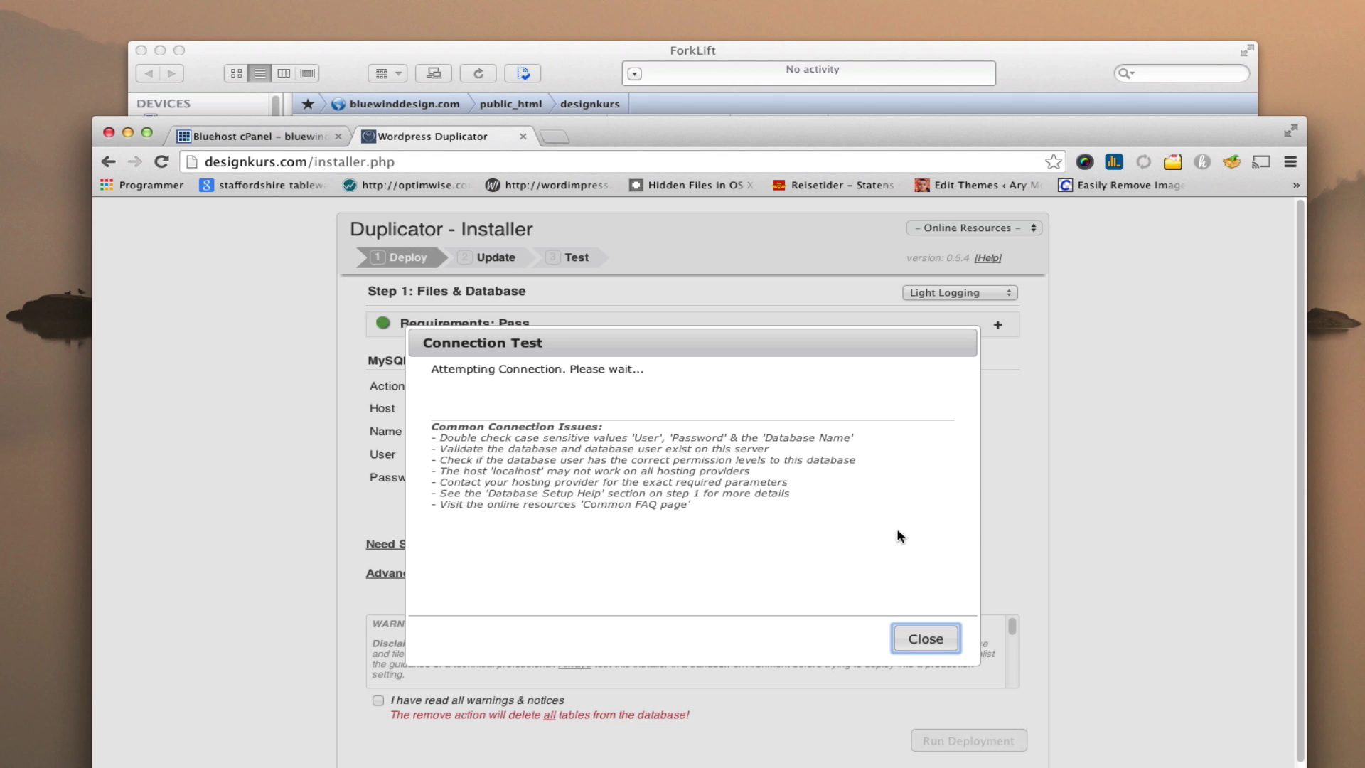
{"action": "left_click", "coordinate": [925, 639]}
- Accept the warnings and notices, and try to run the deployment with the entered database settings
{"action": "left_click", "coordinate": [377, 700]}
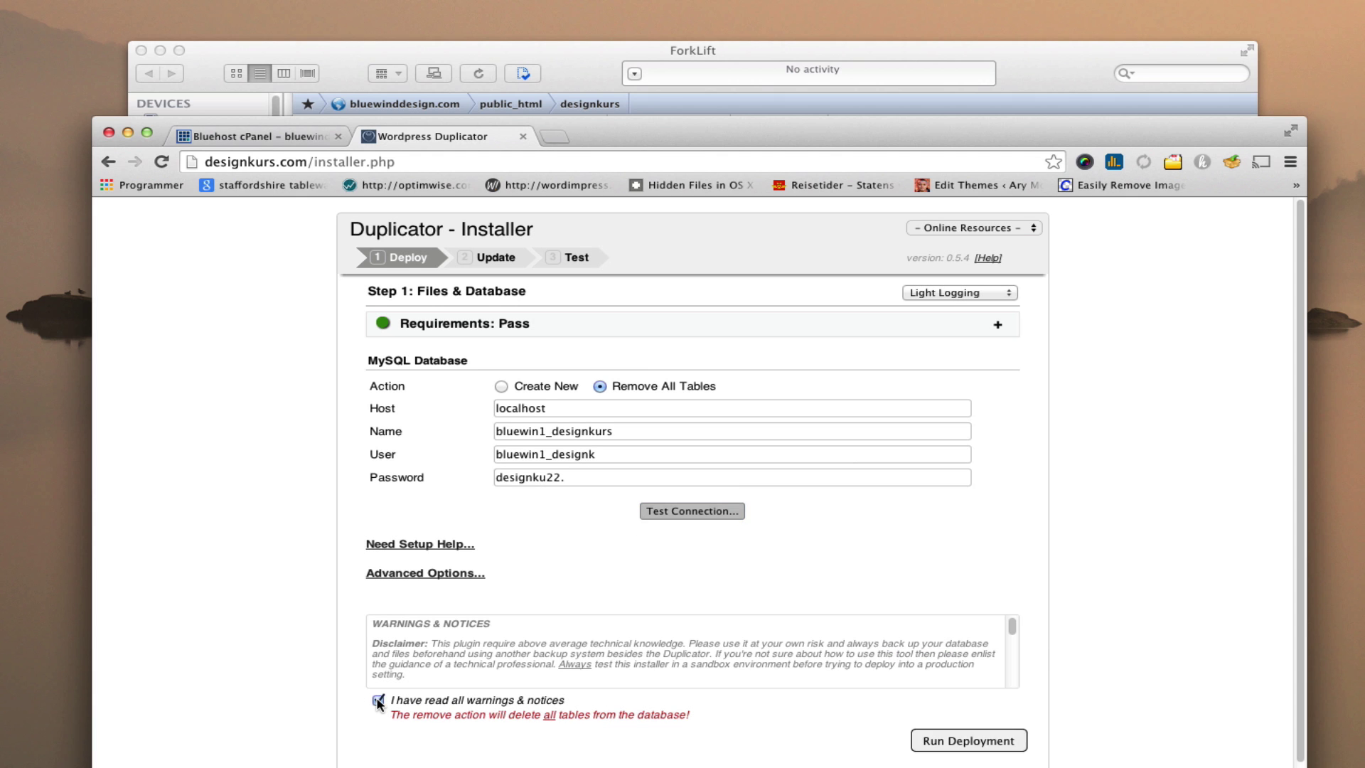
{"action": "left_click", "coordinate": [944, 739]}
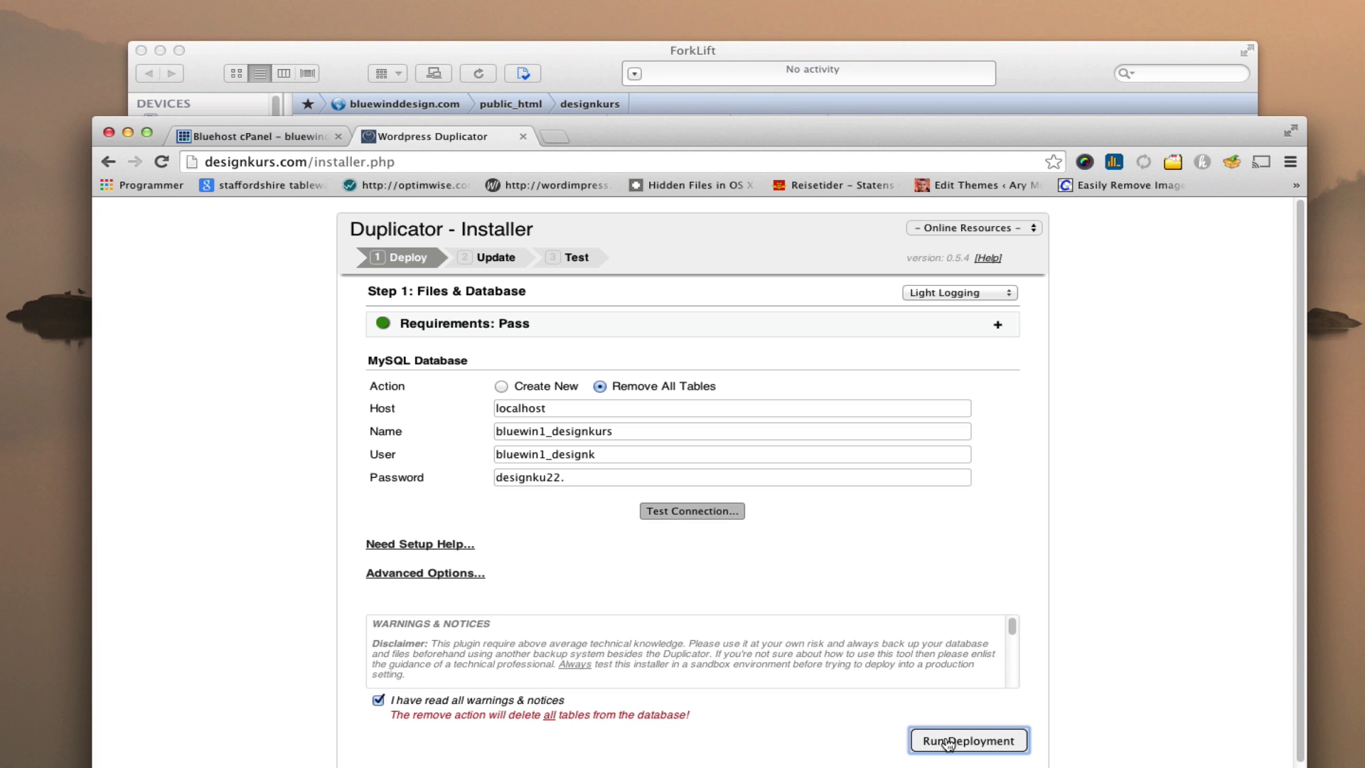
{"action": "left_click", "coordinate": [827, 356]}
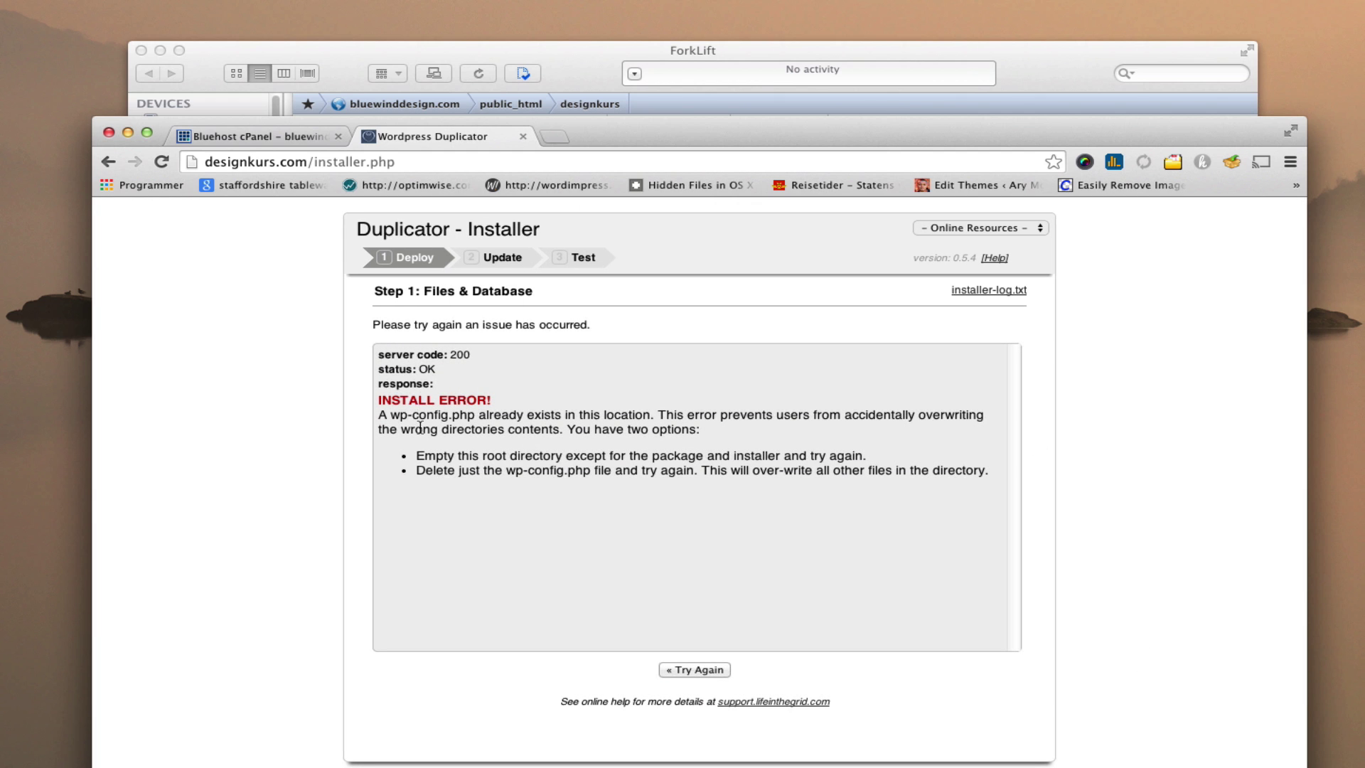
- Delete wp-config.php from the main designkurs folder in ForkLift, and return to the browser
{"action": "left_click_drag", "start_coordinate": [391, 416], "coordinate": [462, 418]}
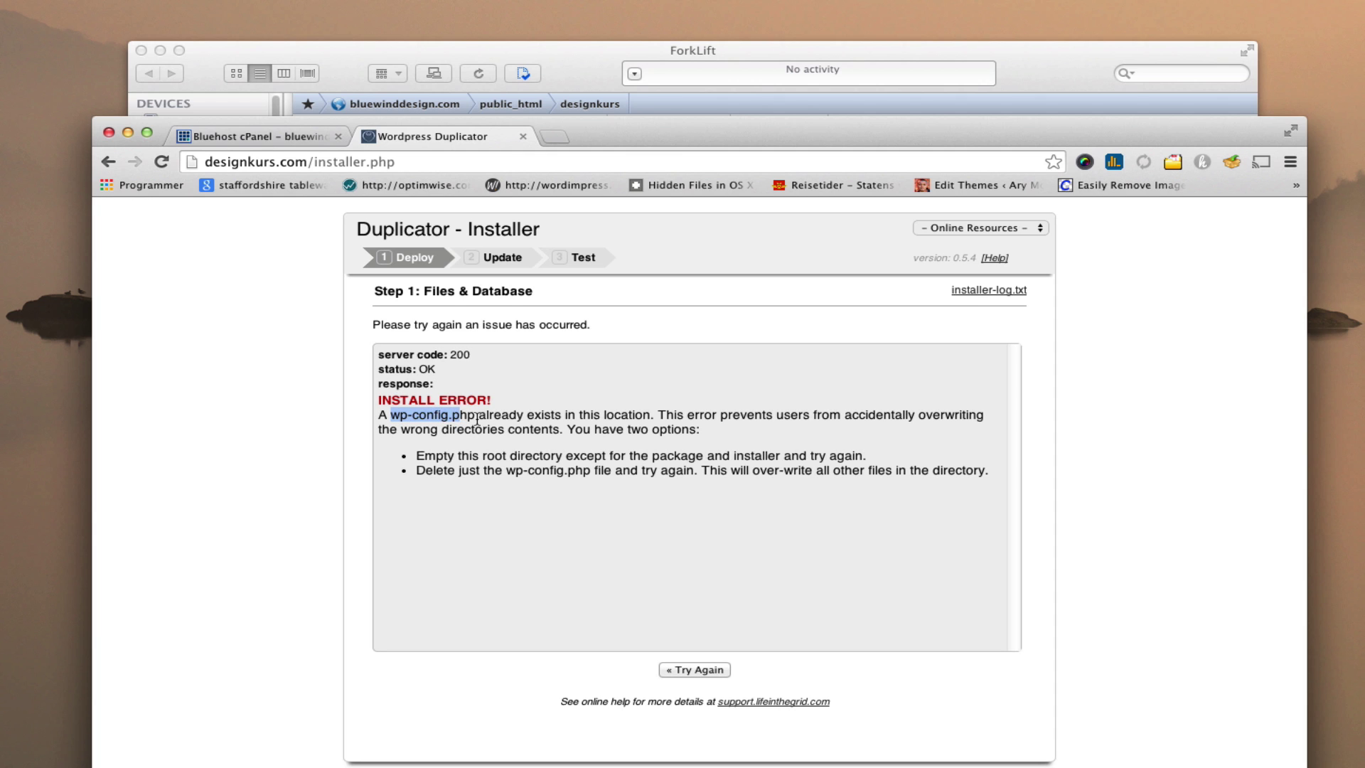
{"action": "left_click", "coordinate": [606, 65]}
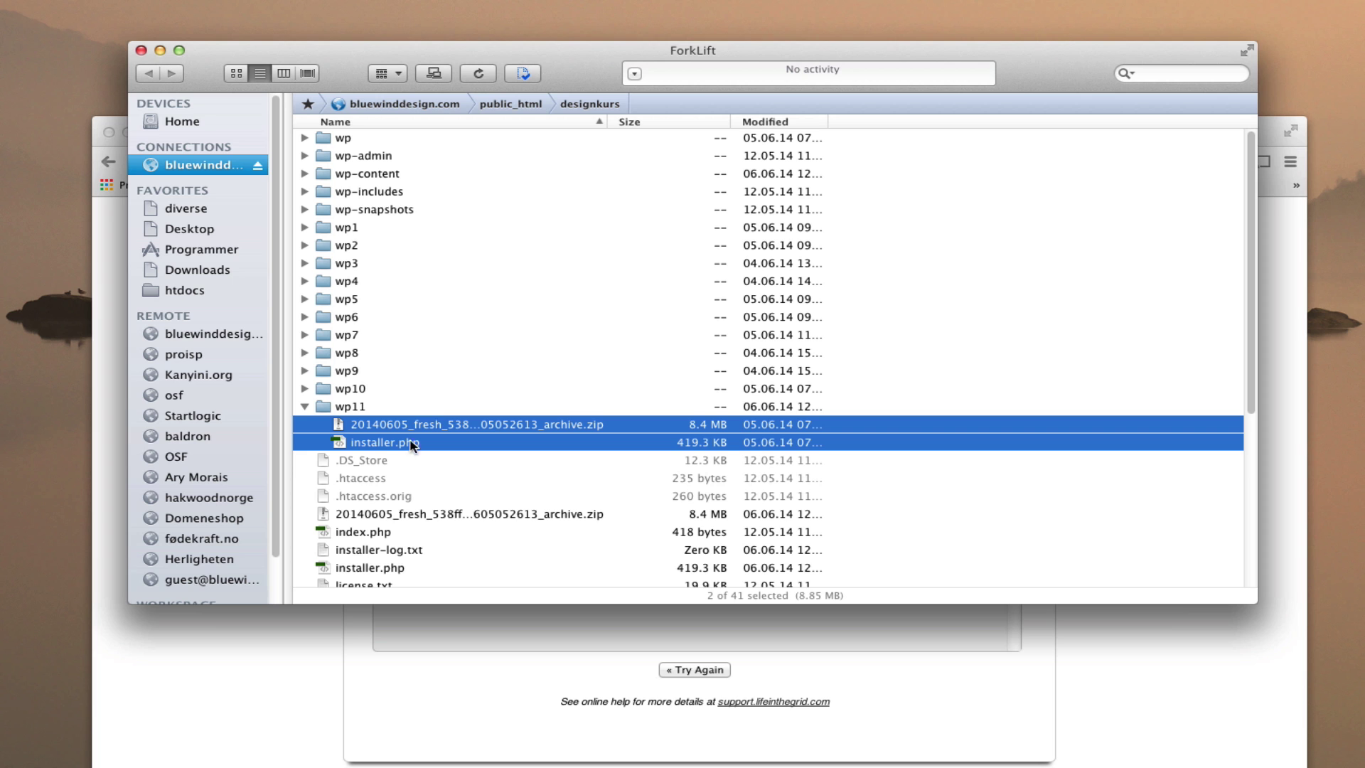
{"action": "left_click", "coordinate": [353, 483]}
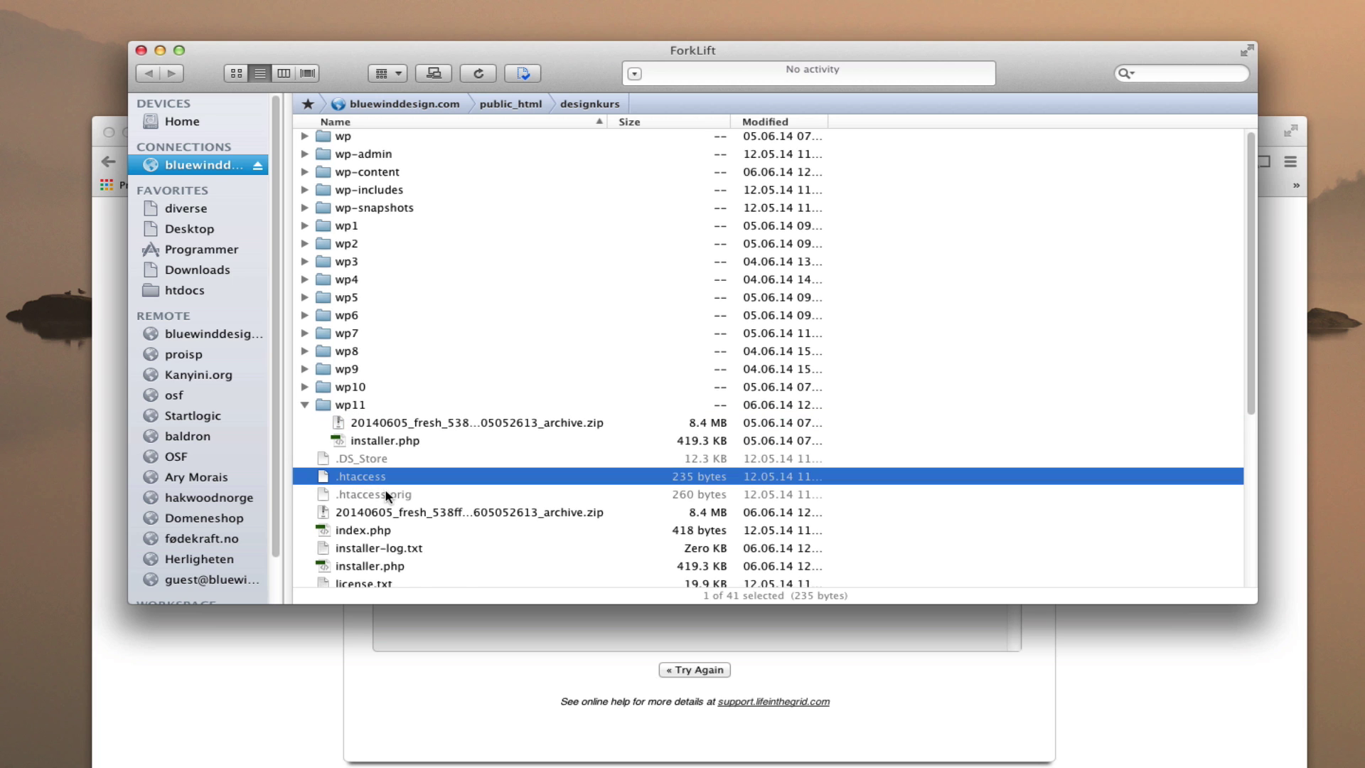
{"action": "scroll", "coordinate": [384, 494], "scroll_direction": "down", "scroll_amount": 5}
{"action": "scroll", "coordinate": [386, 494], "scroll_direction": "down", "scroll_amount": 2}
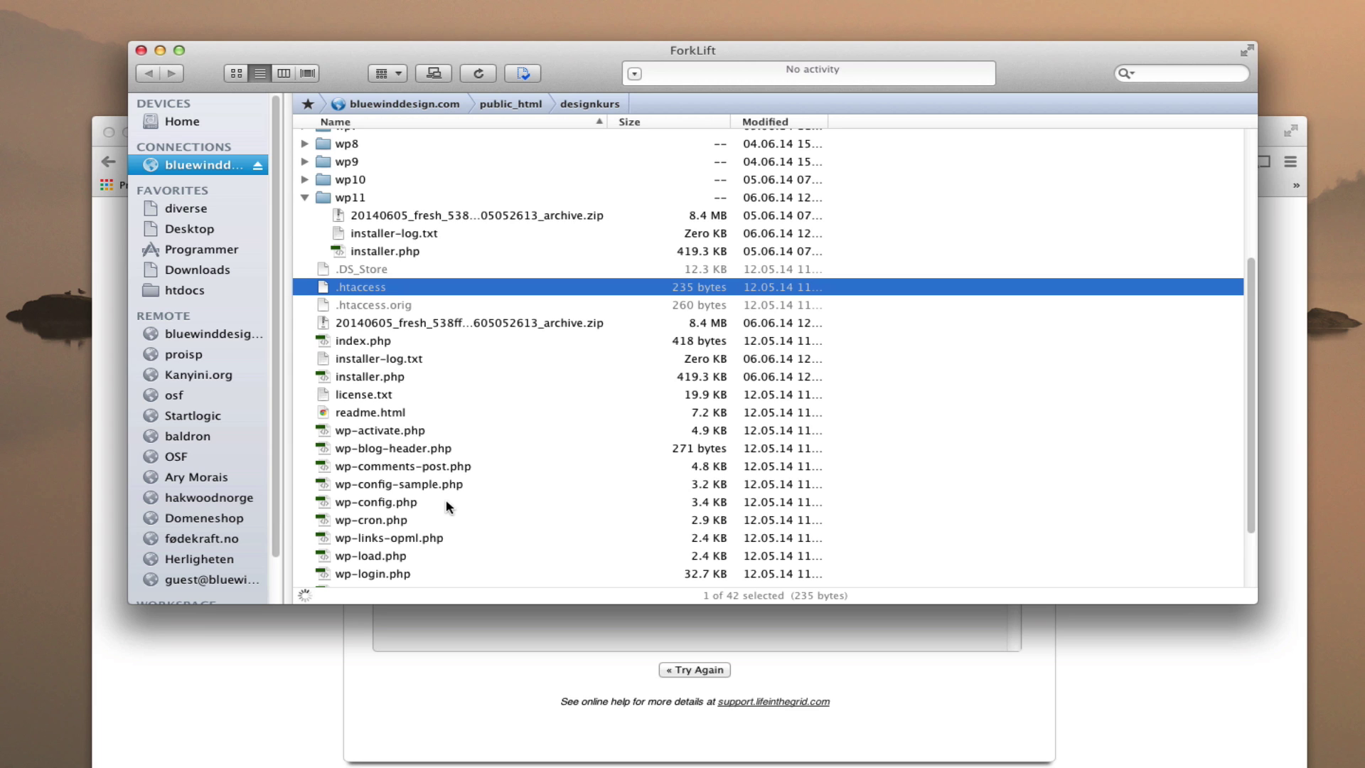
{"action": "left_click", "coordinate": [419, 325]}
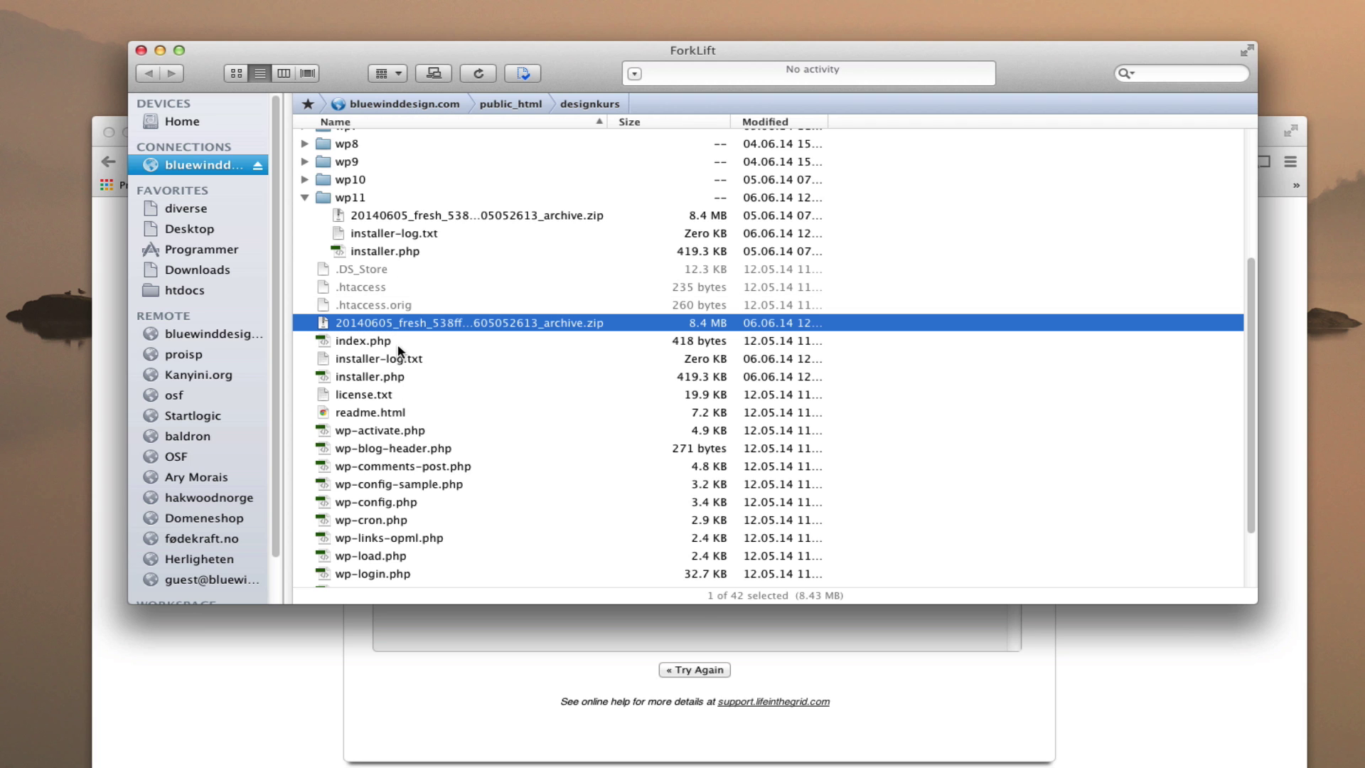
{"action": "left_click", "coordinate": [376, 376]}
{"action": "scroll", "coordinate": [418, 441], "scroll_direction": "down", "scroll_amount": 2}
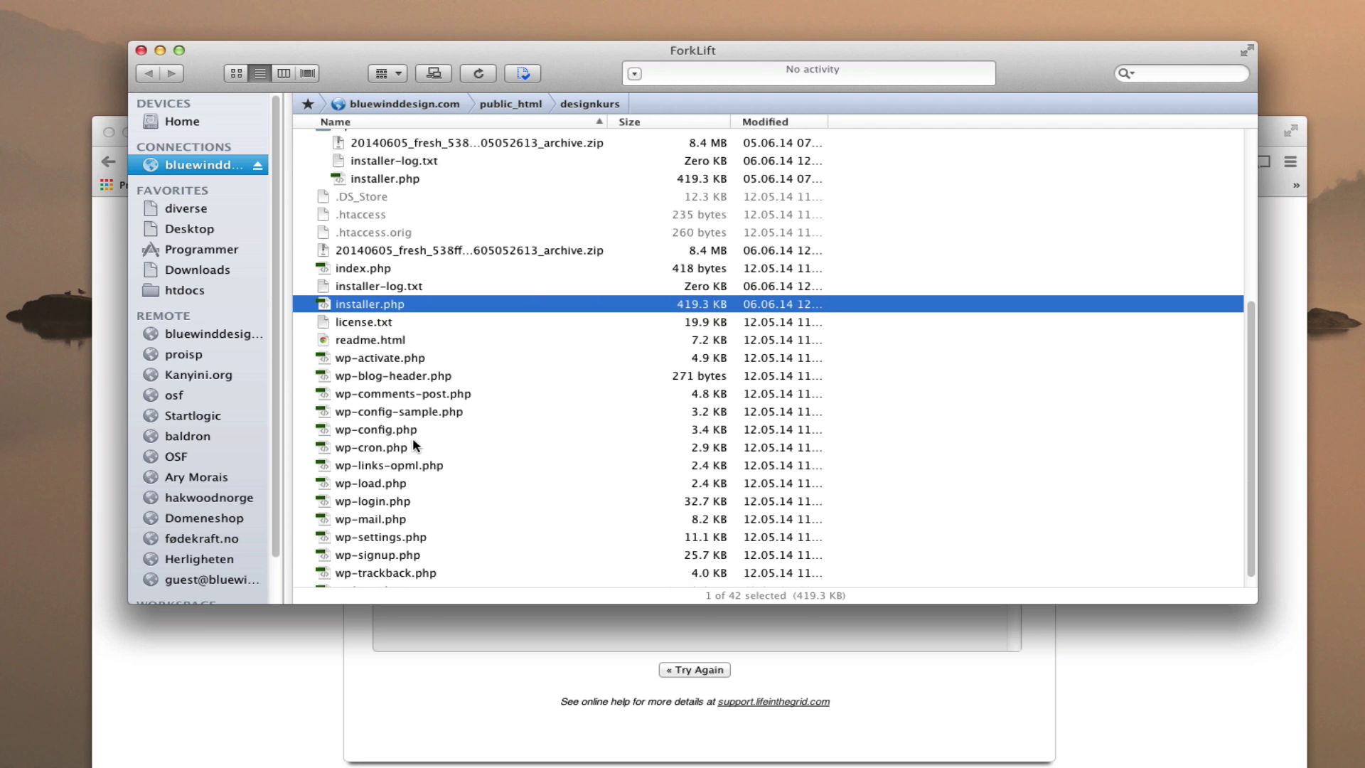
{"action": "left_click", "coordinate": [364, 438]}
{"action": "right_click", "coordinate": [375, 430]}
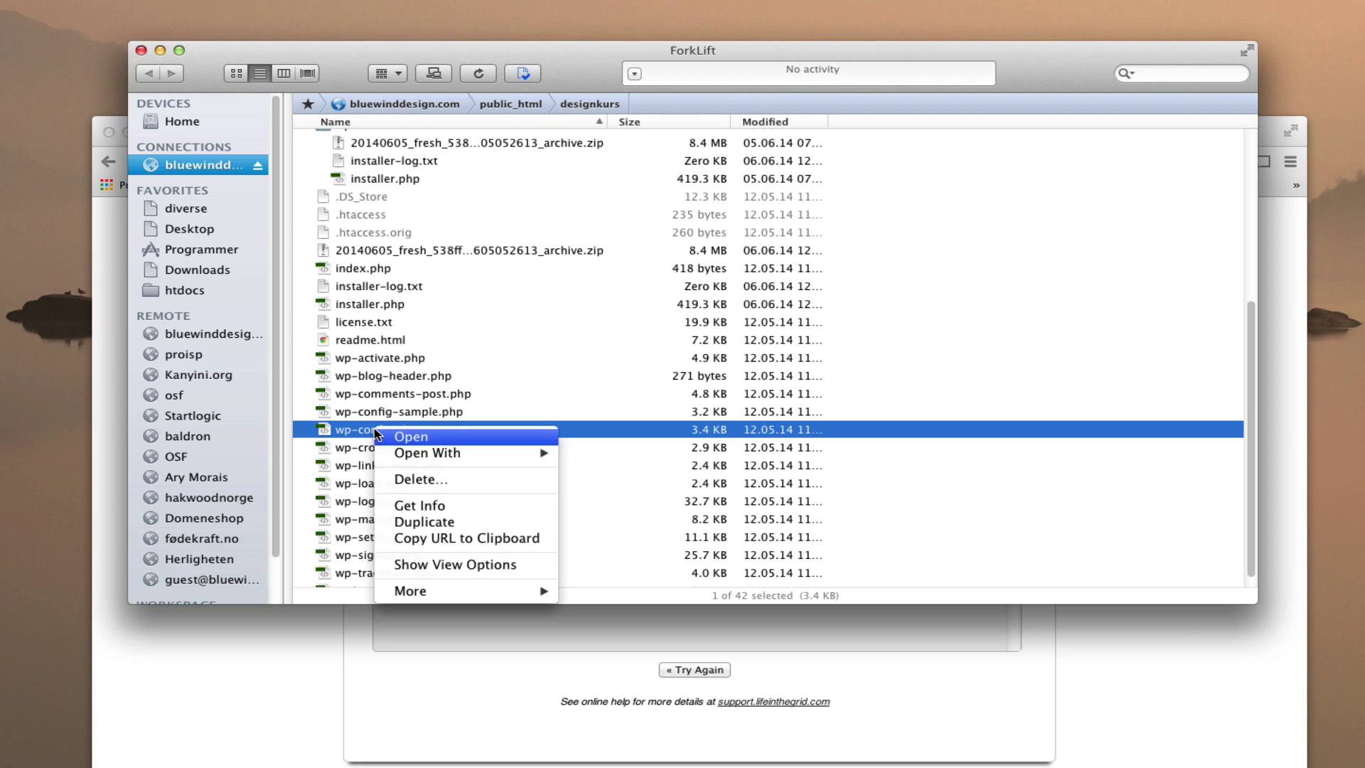
{"action": "left_click", "coordinate": [393, 485]}
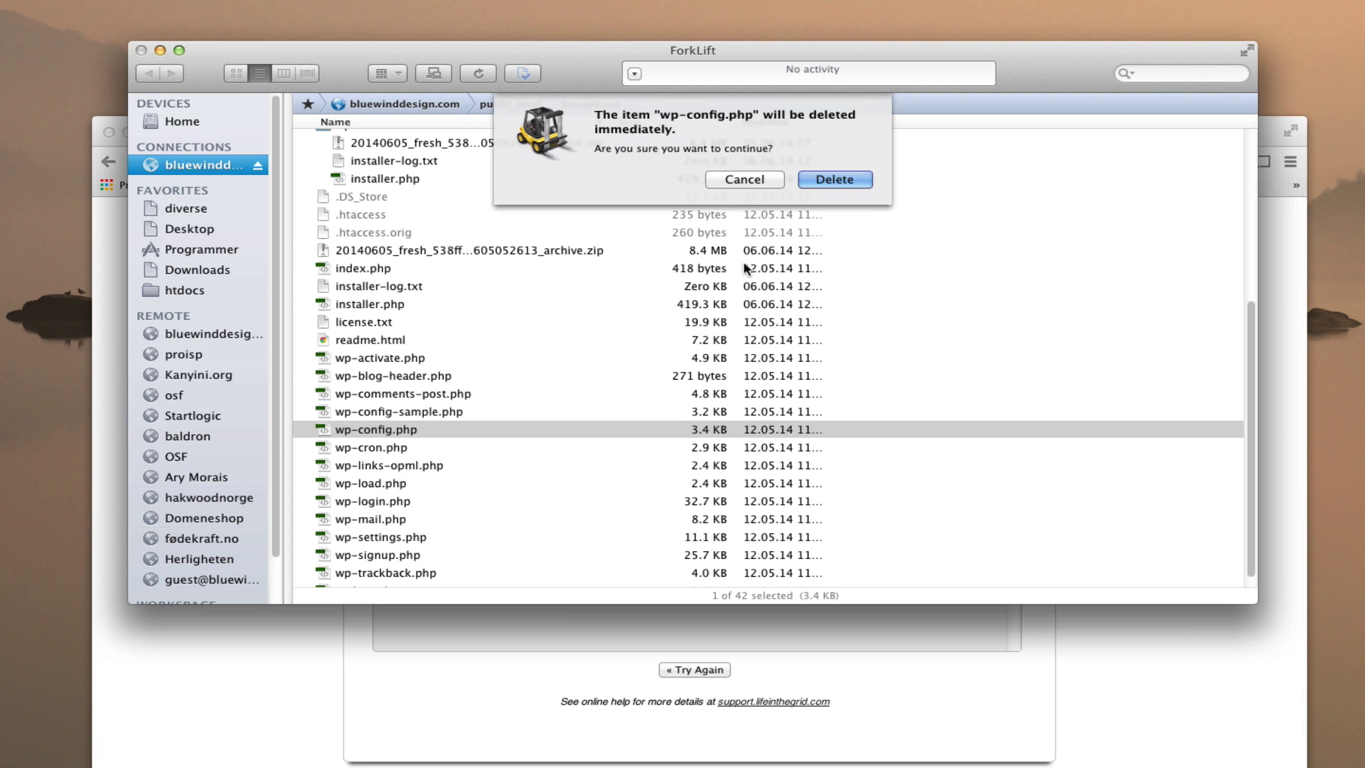
{"action": "left_click", "coordinate": [830, 177]}
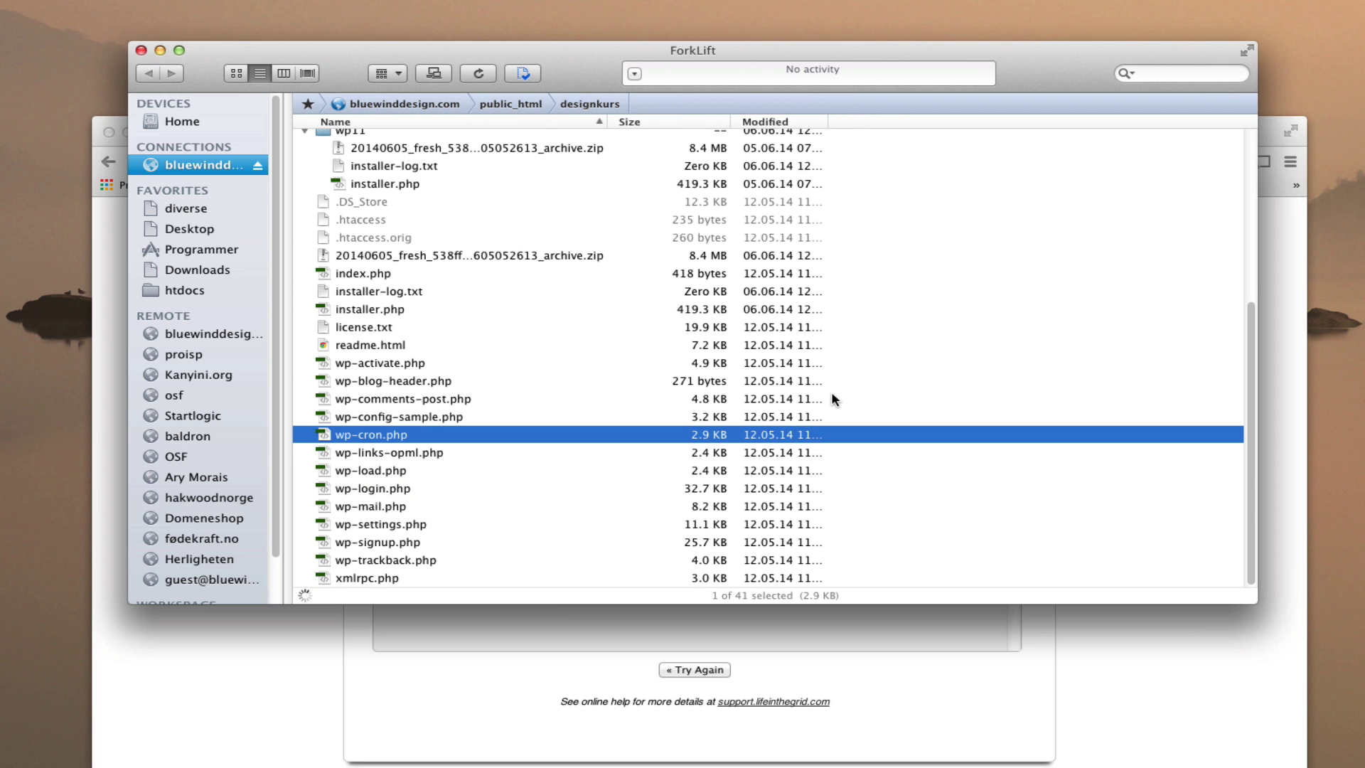
{"action": "left_click", "coordinate": [1153, 667]}
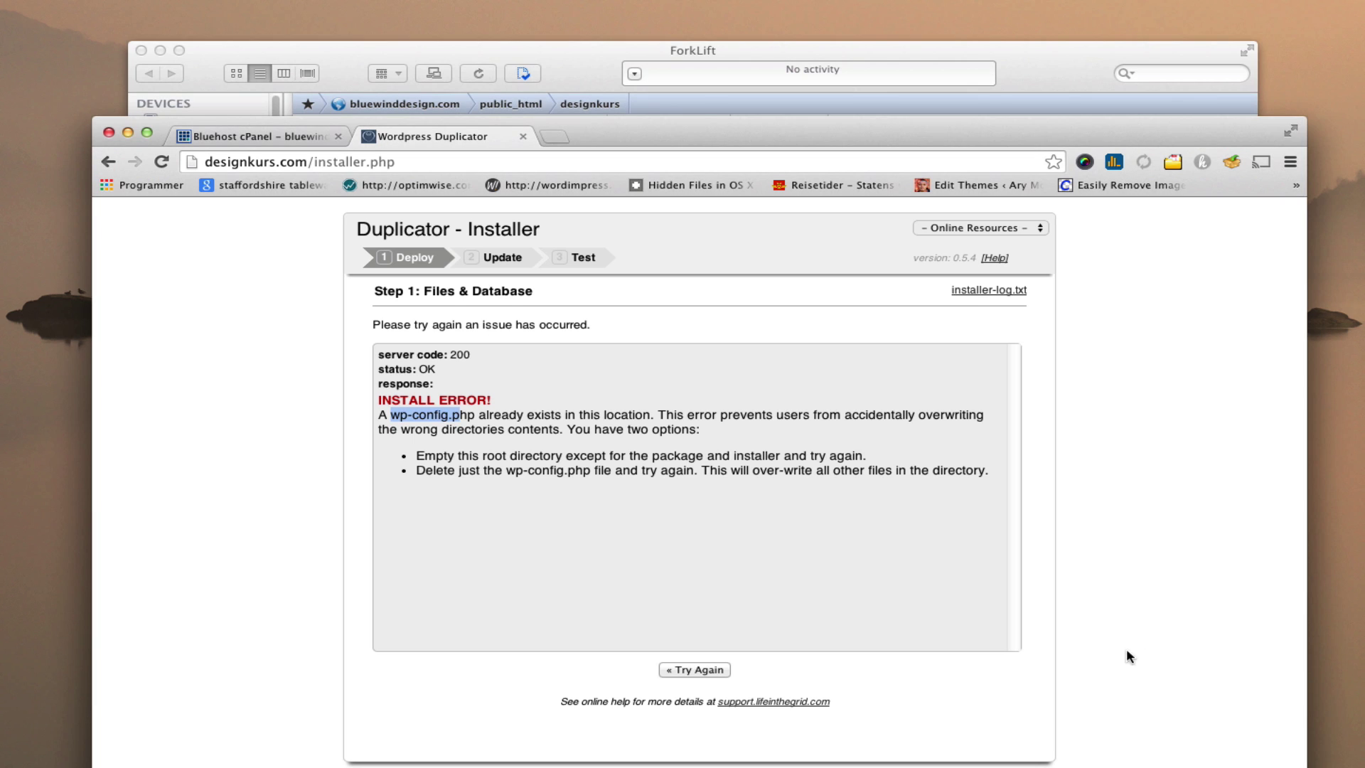
{"action": "left_click", "coordinate": [698, 669]}
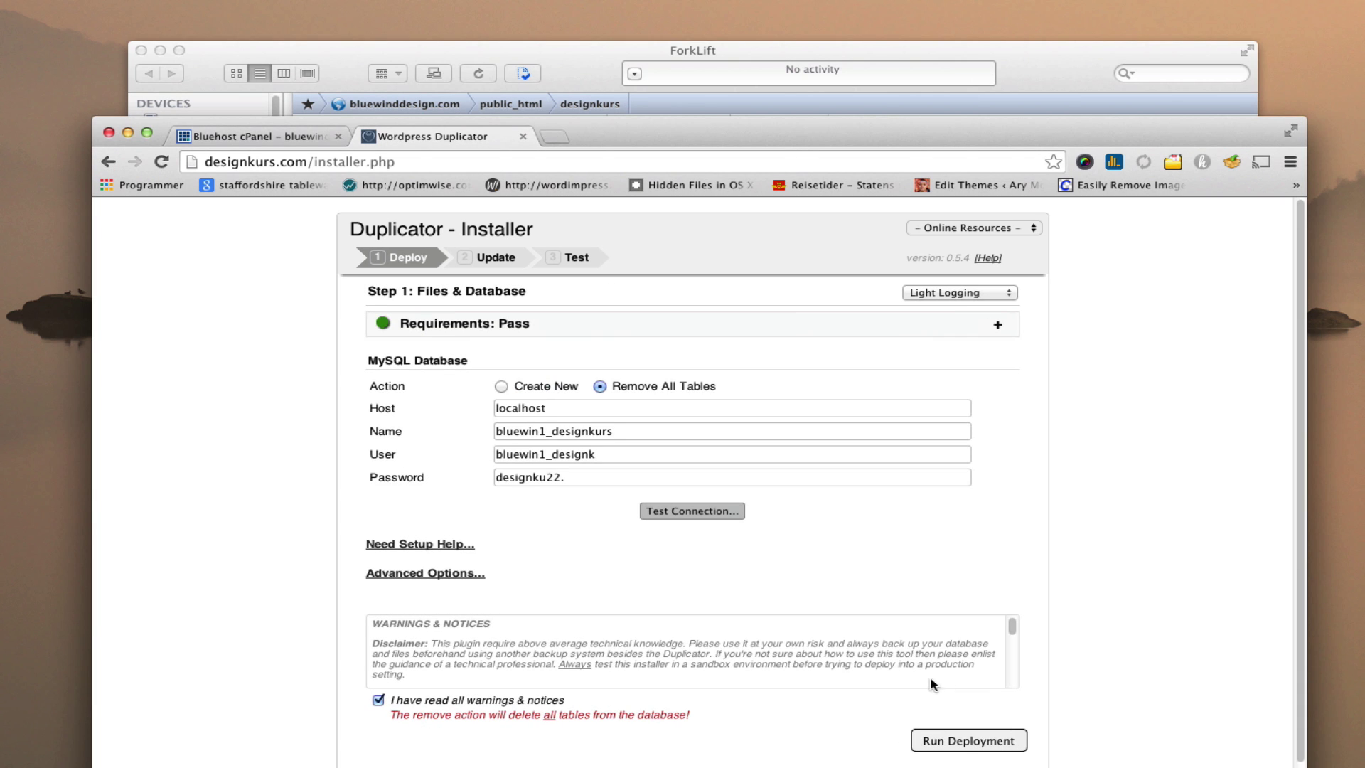
{"action": "left_click", "coordinate": [937, 741]}
{"action": "left_click", "coordinate": [825, 355]}
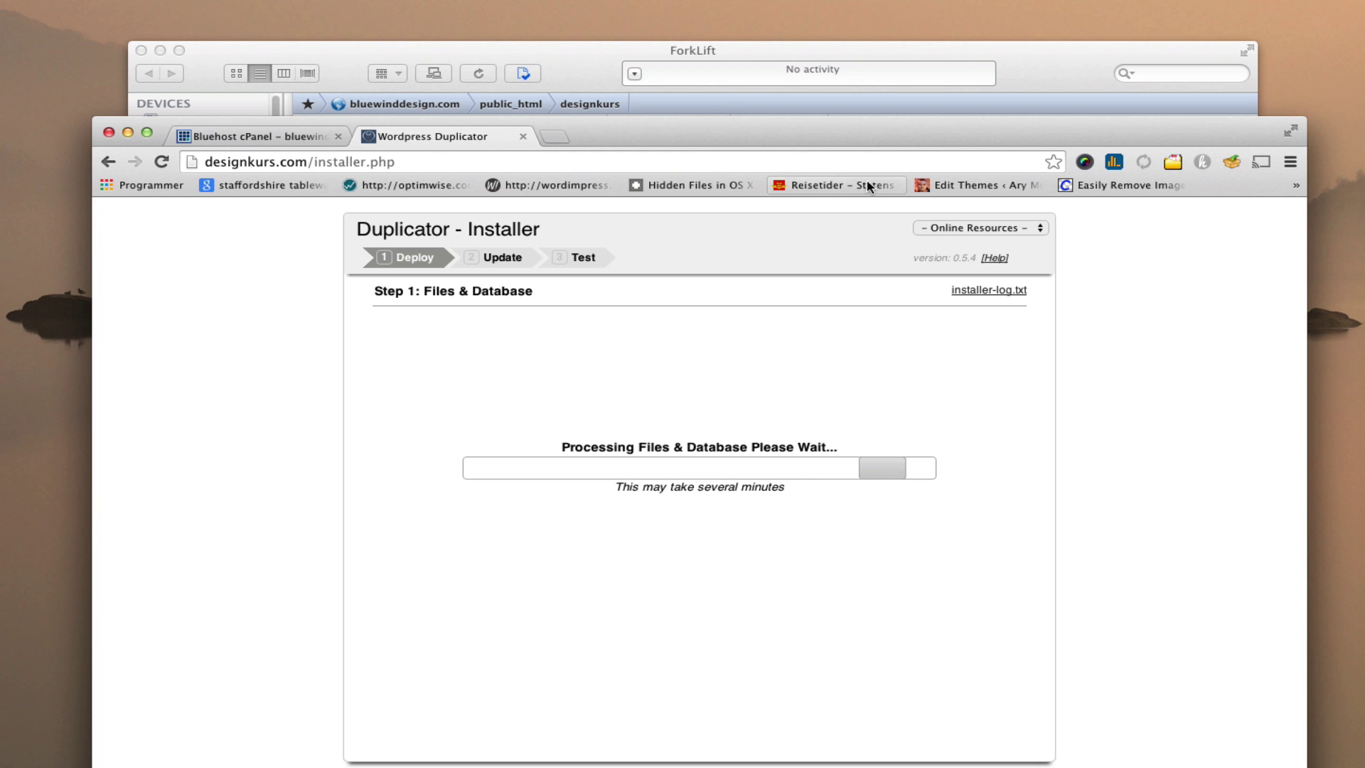
{"action": "left_click_drag", "start_coordinate": [870, 128], "coordinate": [862, 96]}
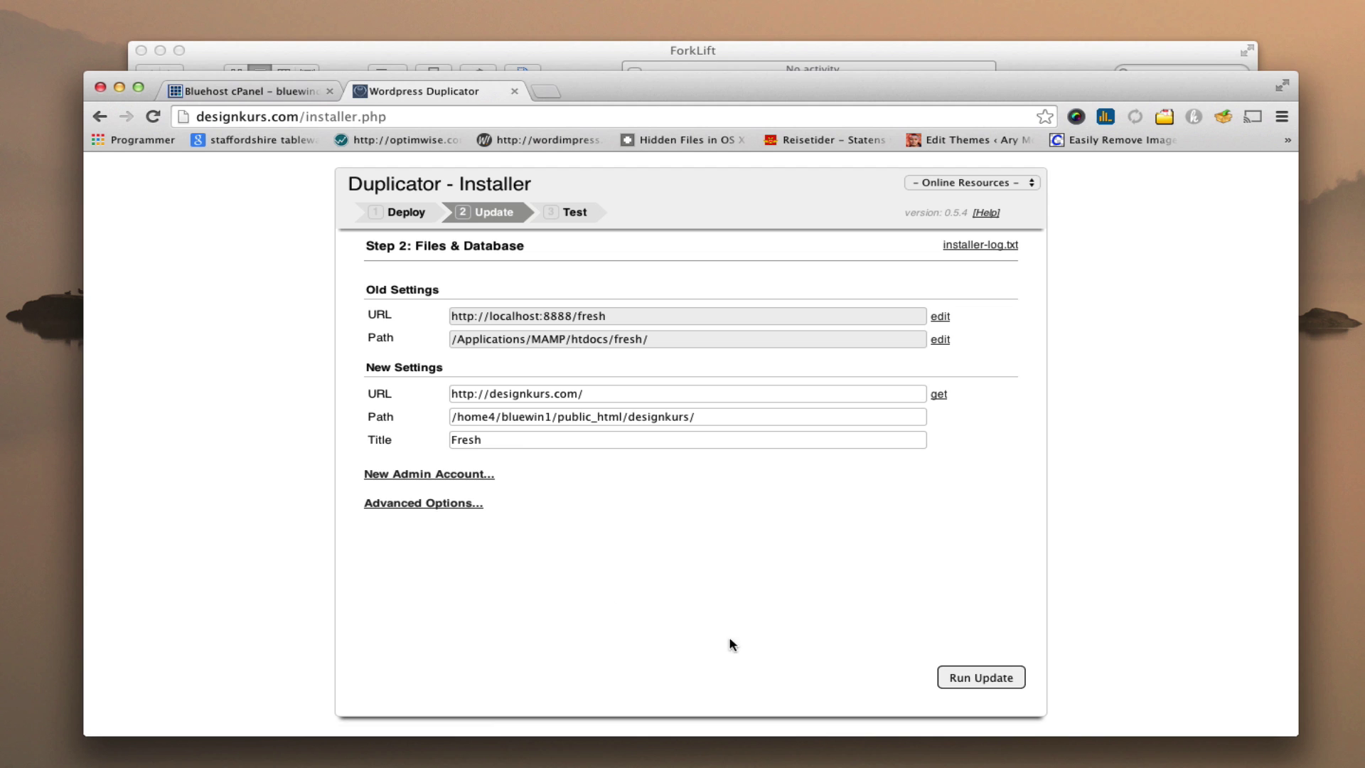
{"action": "left_click", "coordinate": [970, 686]}
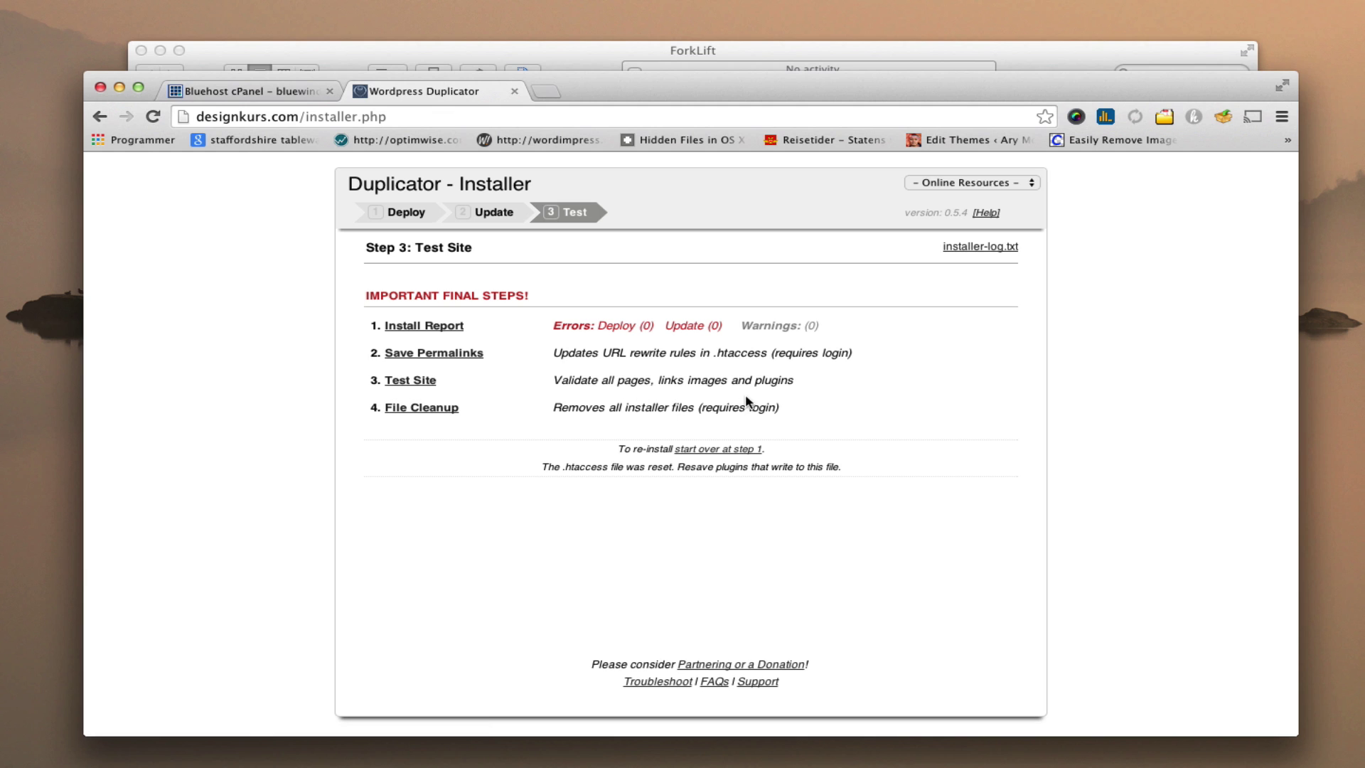
- Delete all installer files with File Cleanup, logging in to WordPress with the account's username and password
{"action": "left_click", "coordinate": [420, 408]}
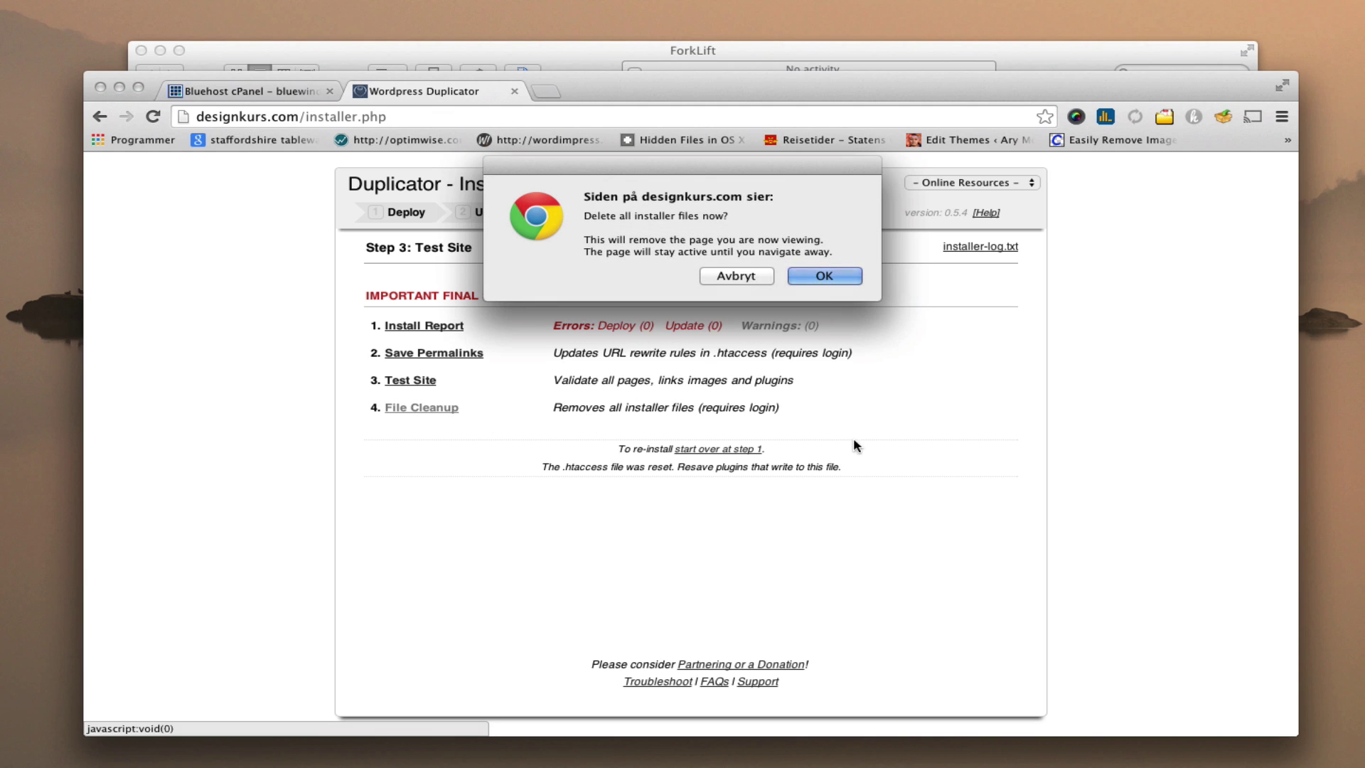
{"action": "left_click", "coordinate": [828, 277]}
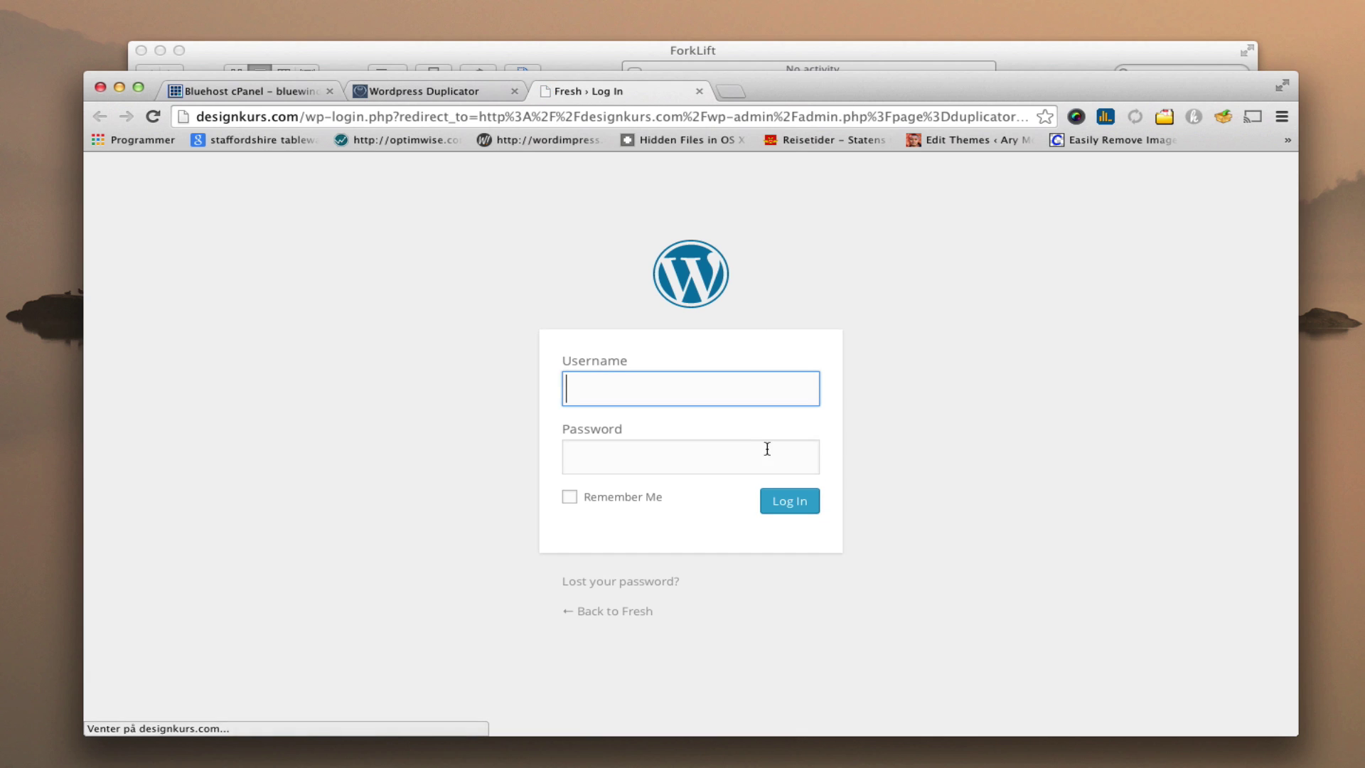
{"action": "type", "text": "joachim"}
{"action": "key", "text": "Tab"}
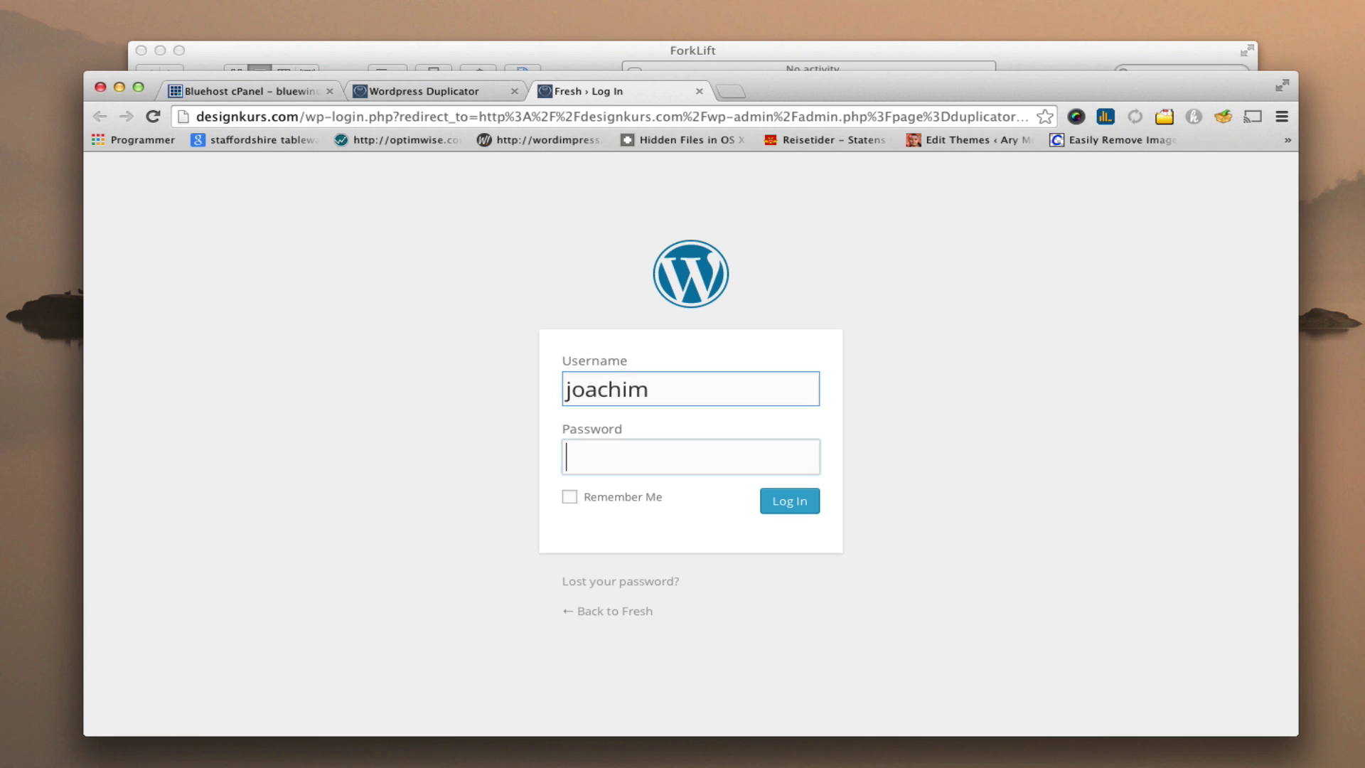
{"action": "key", "text": "Return"}
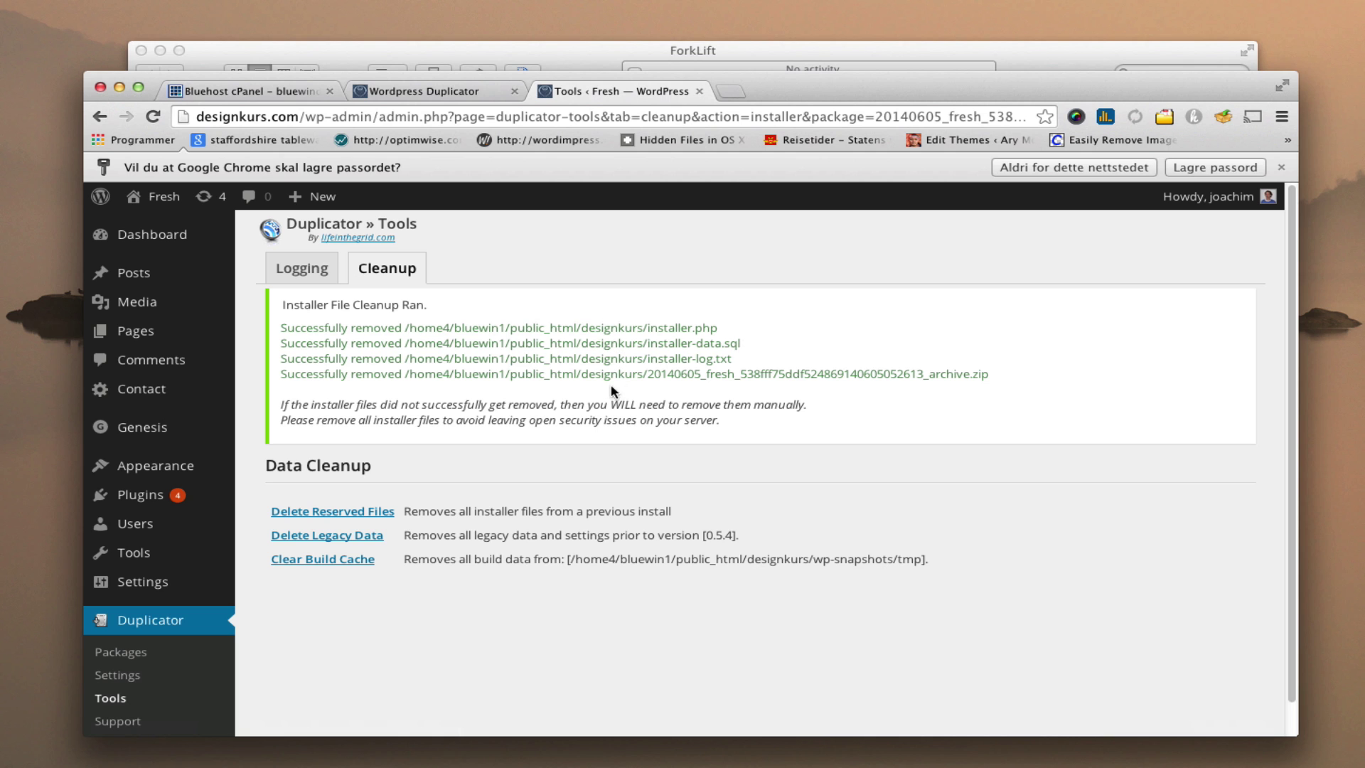
- Refresh the designkurs folder in ForkLift and check its files against the Duplicator cleanup report in the browser
{"action": "left_click", "coordinate": [603, 54]}
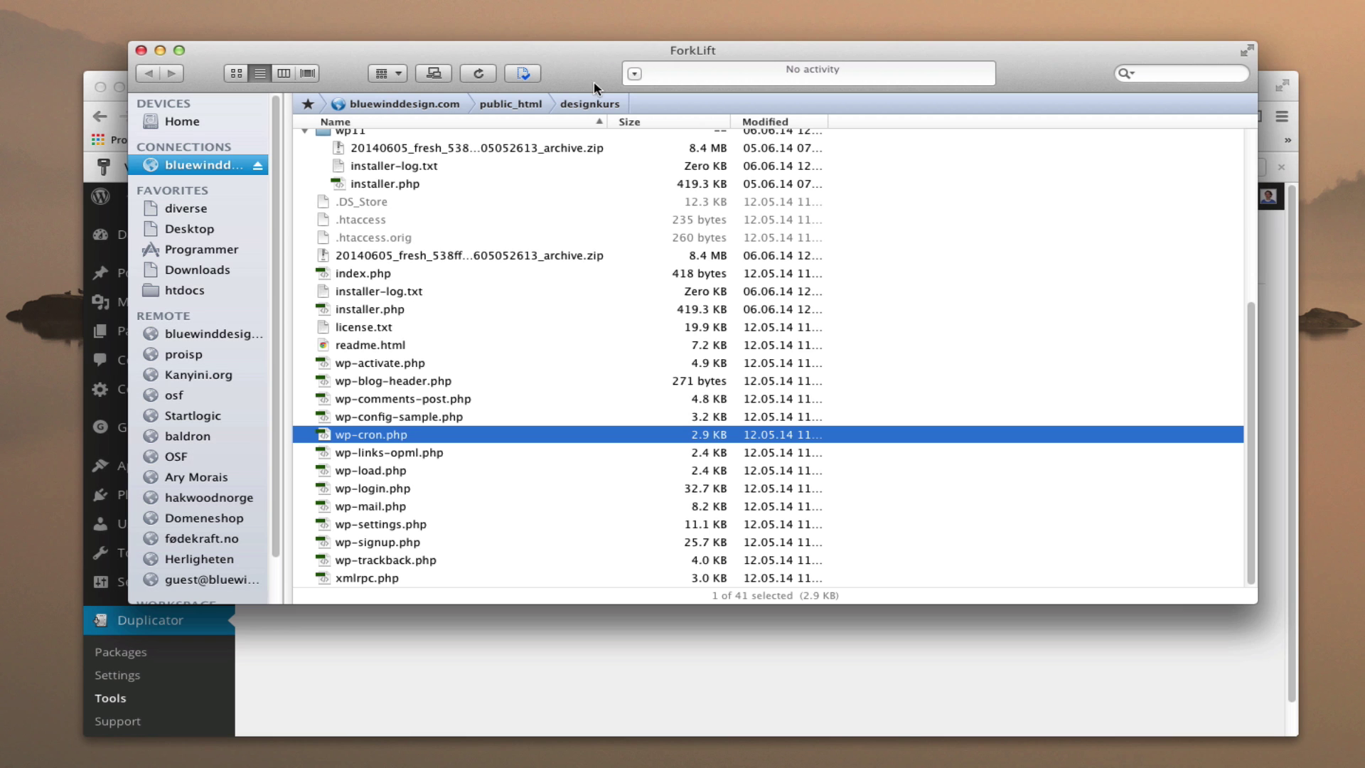
{"action": "left_click", "coordinate": [478, 73]}
{"action": "left_click", "coordinate": [561, 672]}
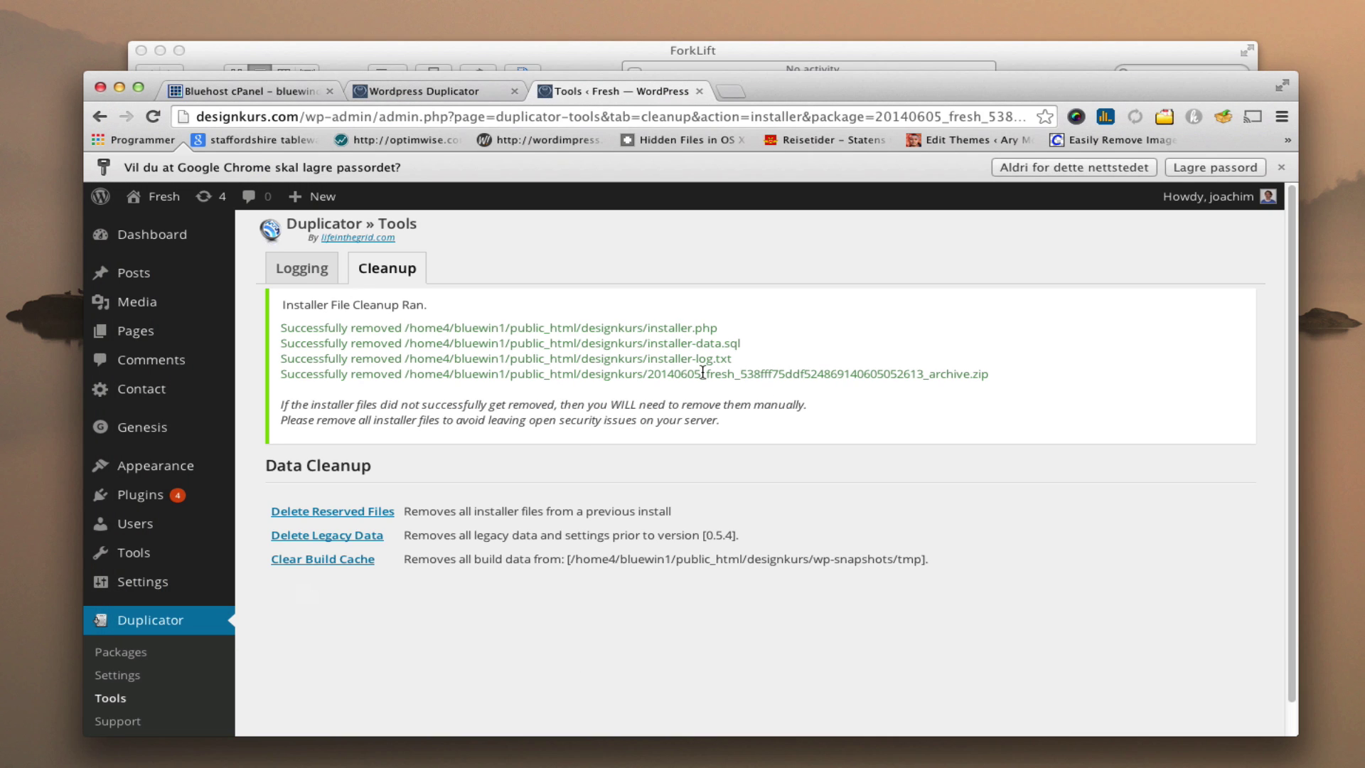
{"action": "left_click", "coordinate": [748, 51]}
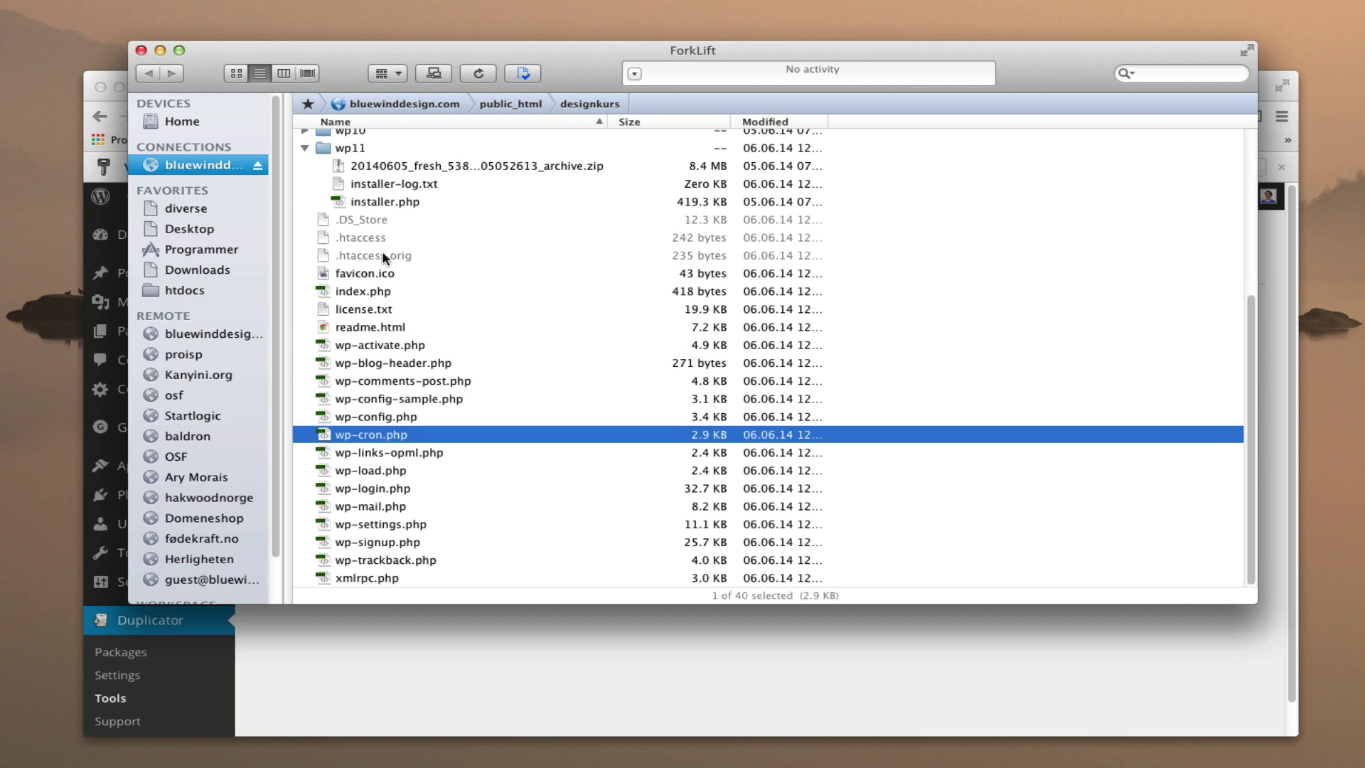
{"action": "left_click", "coordinate": [507, 641]}
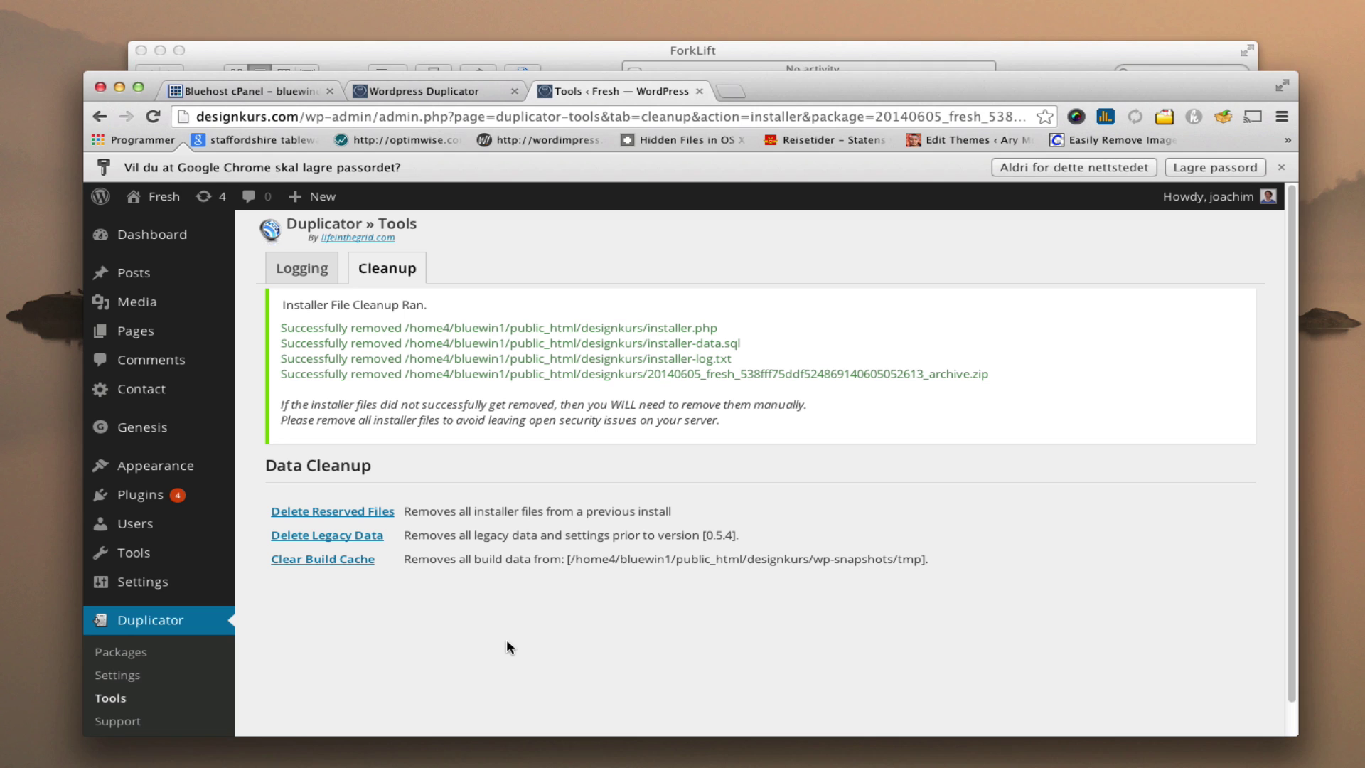
- Load designkurs.com in place of the installer page and look over the deployed homepage
{"action": "left_click", "coordinate": [444, 91]}
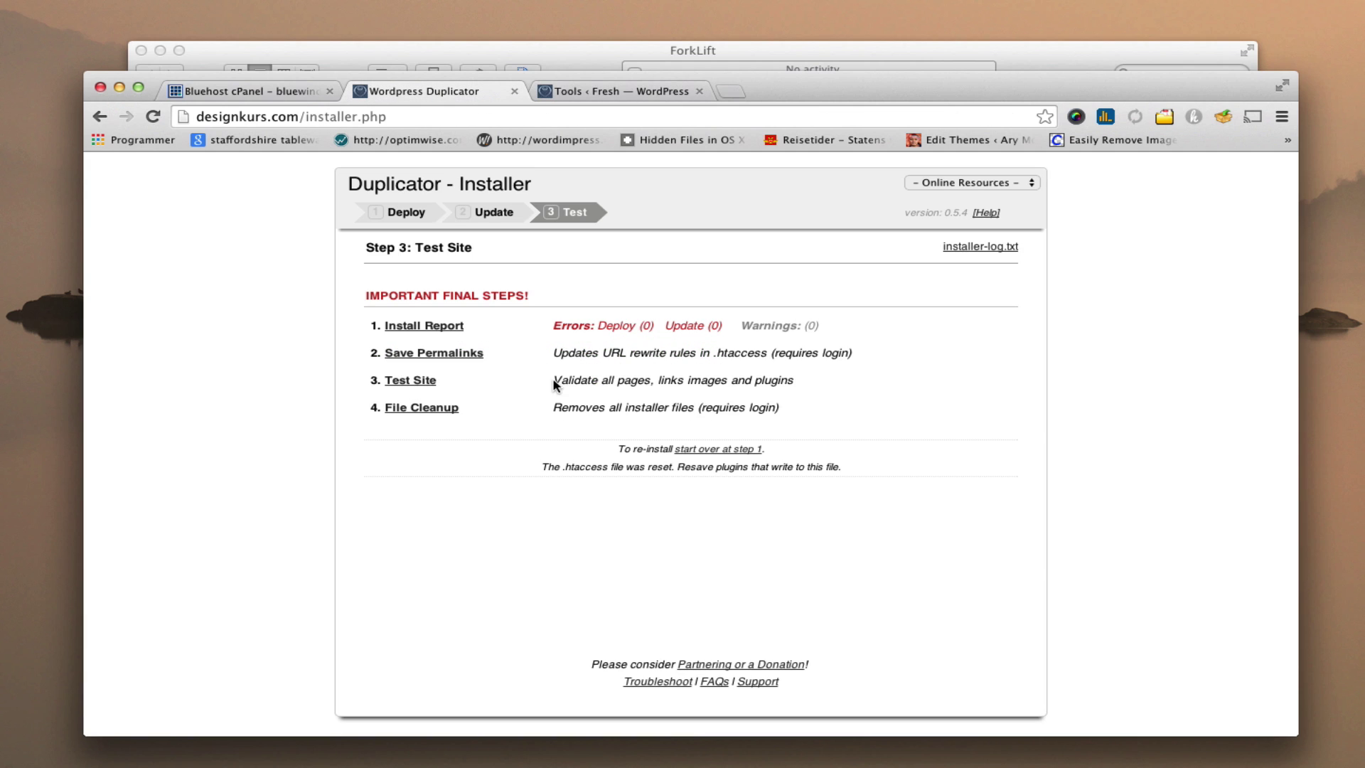
{"action": "left_click_drag", "start_coordinate": [297, 117], "coordinate": [444, 115]}
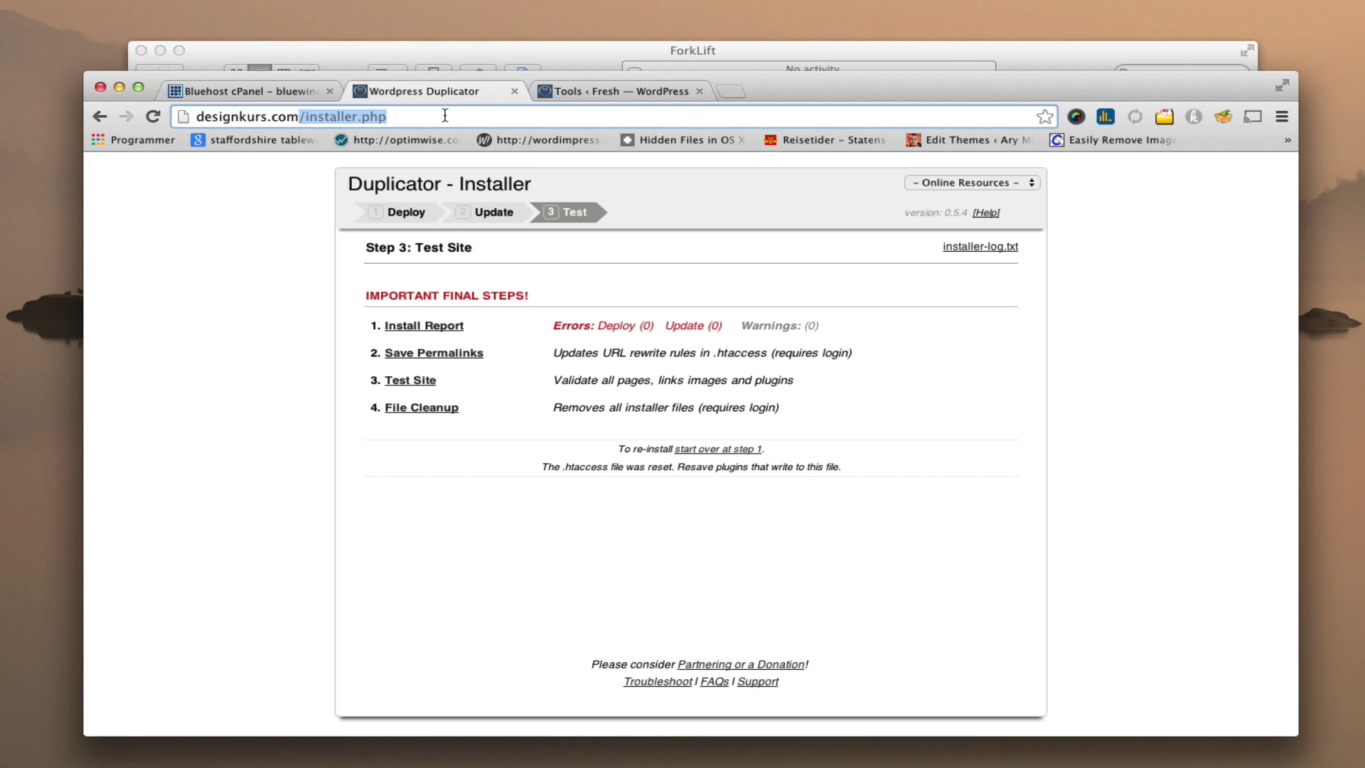
{"action": "key", "text": "BackSpace"}
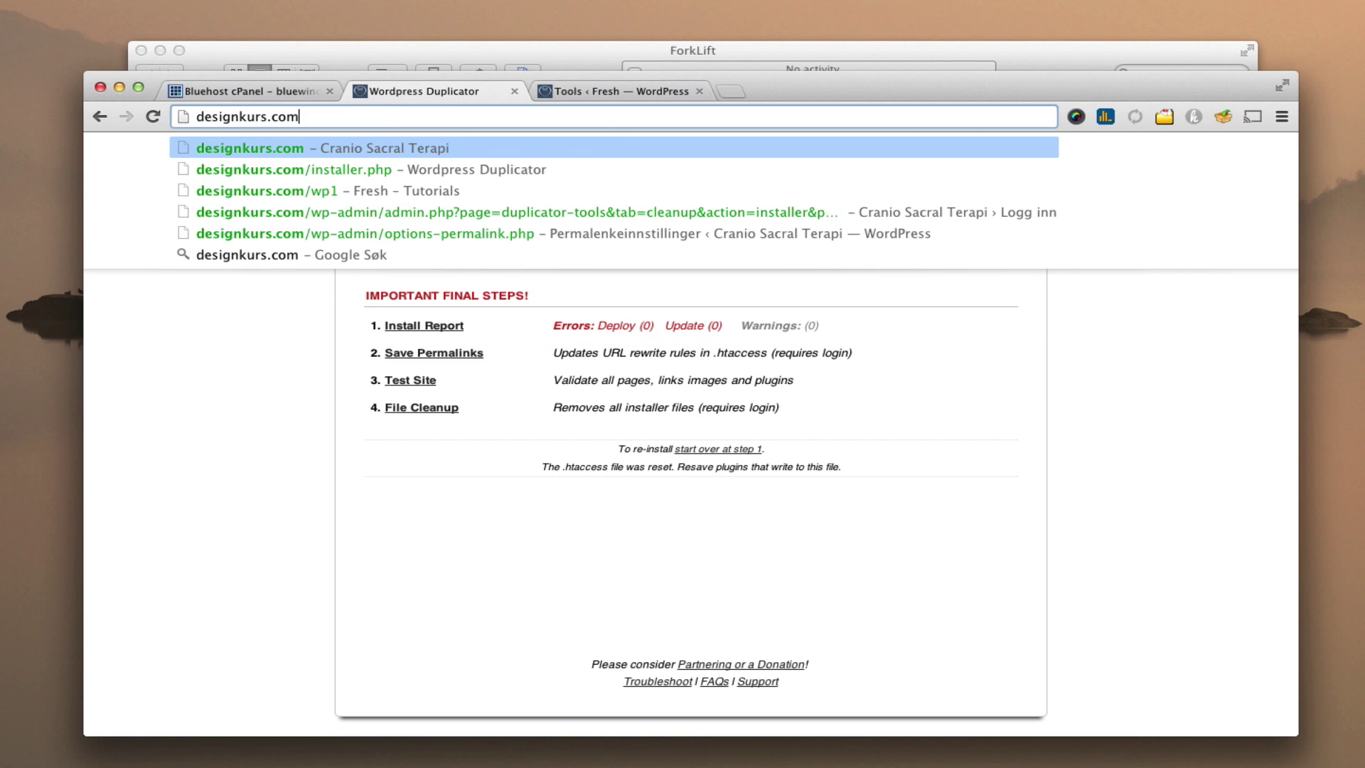
{"action": "key", "text": "Return"}
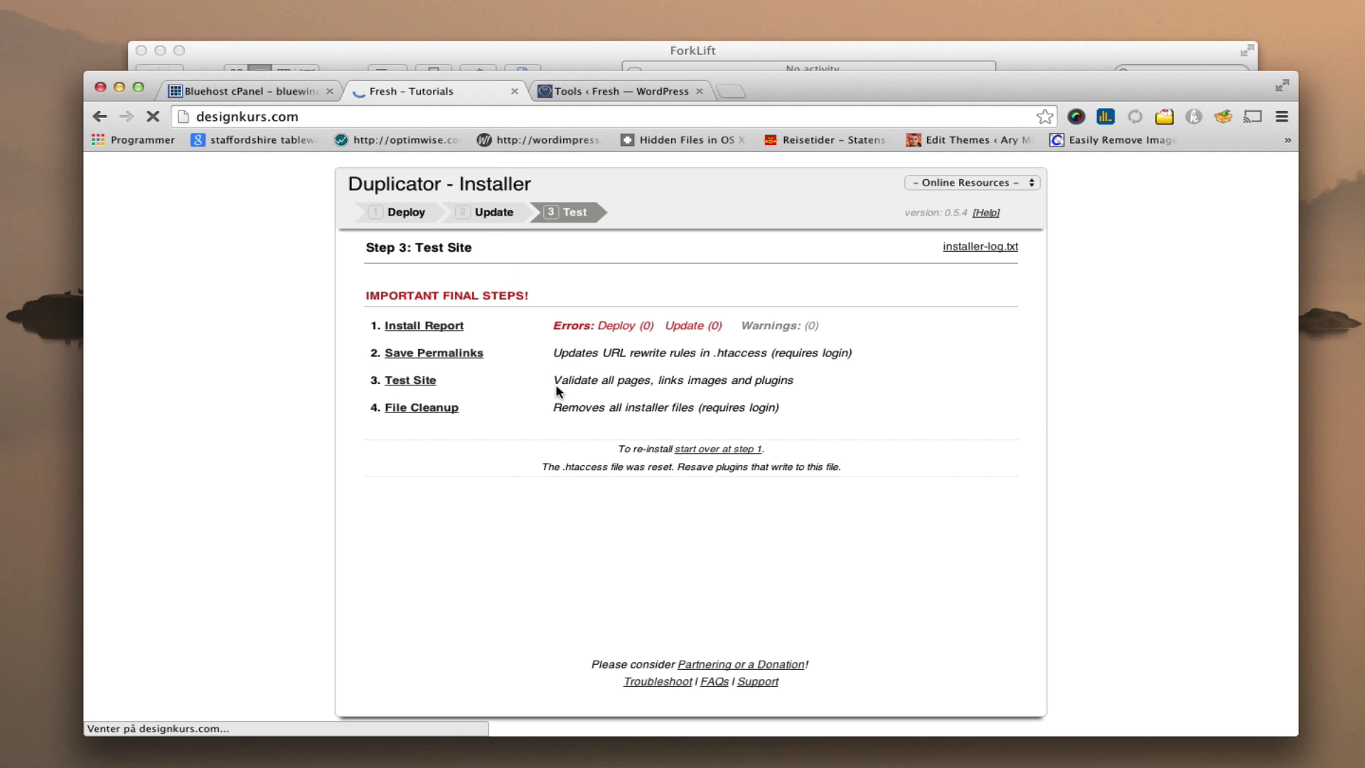
{"action": "scroll", "coordinate": [938, 507], "scroll_direction": "down", "scroll_amount": 3}
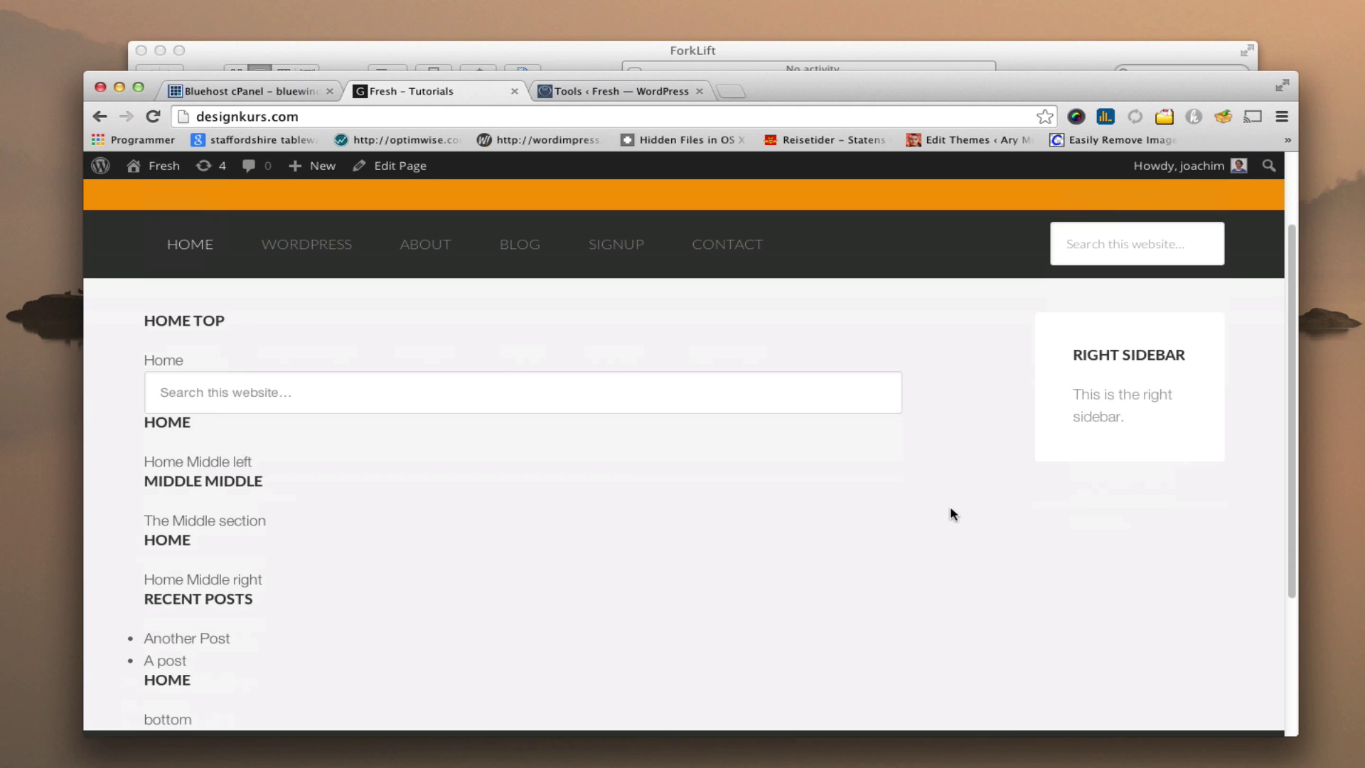
{"action": "scroll", "coordinate": [950, 508], "scroll_direction": "up", "scroll_amount": 3}
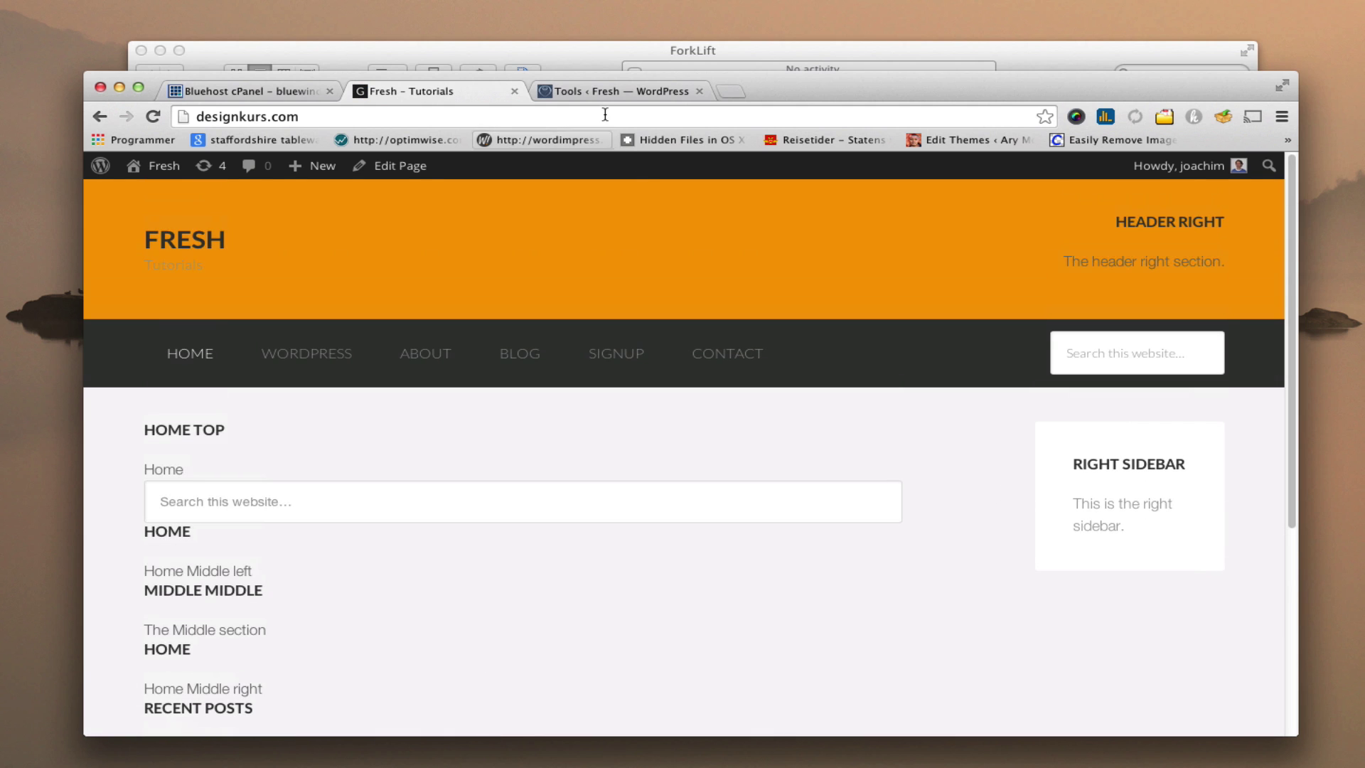
- Review the designkurs folder in ForkLift, including the installer files in wp11, alongside the cleanup report and the live homepage
{"action": "left_click", "coordinate": [611, 91]}
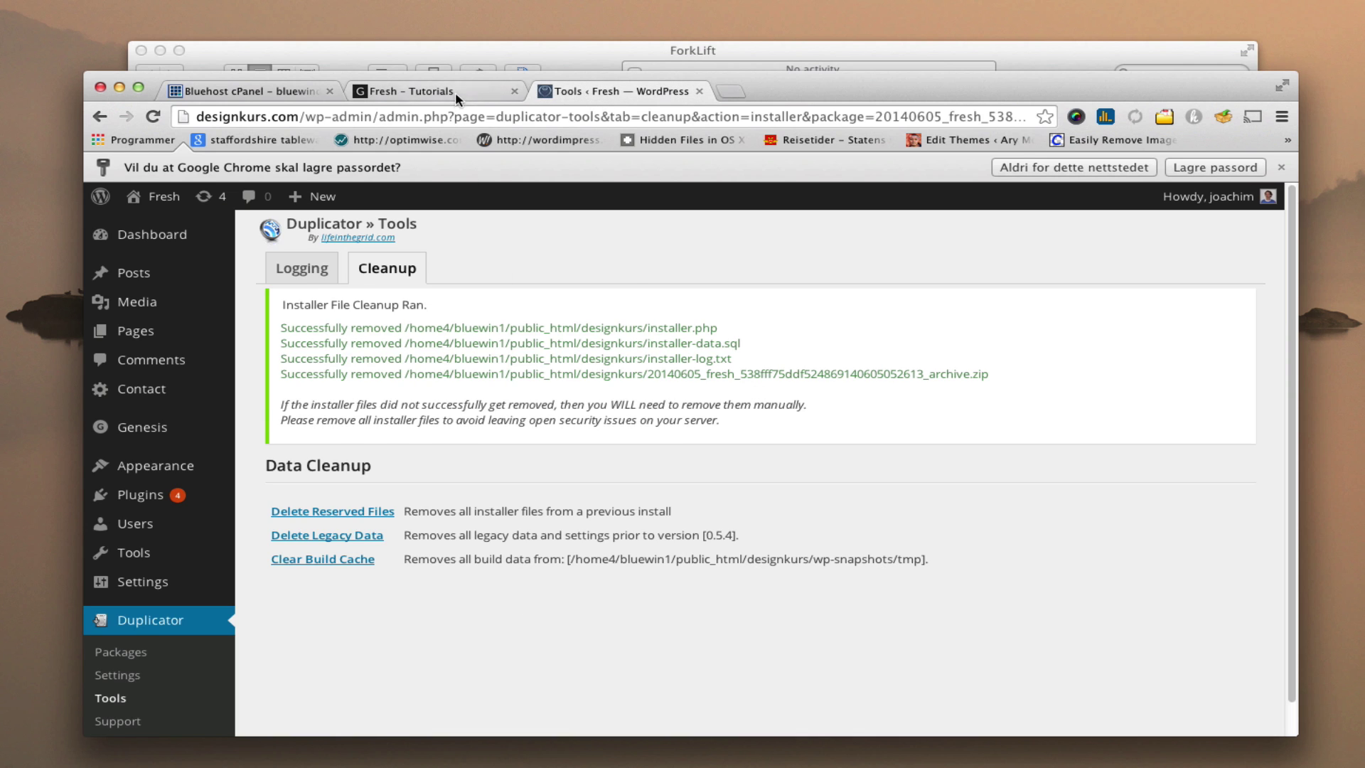
{"action": "left_click", "coordinate": [508, 58]}
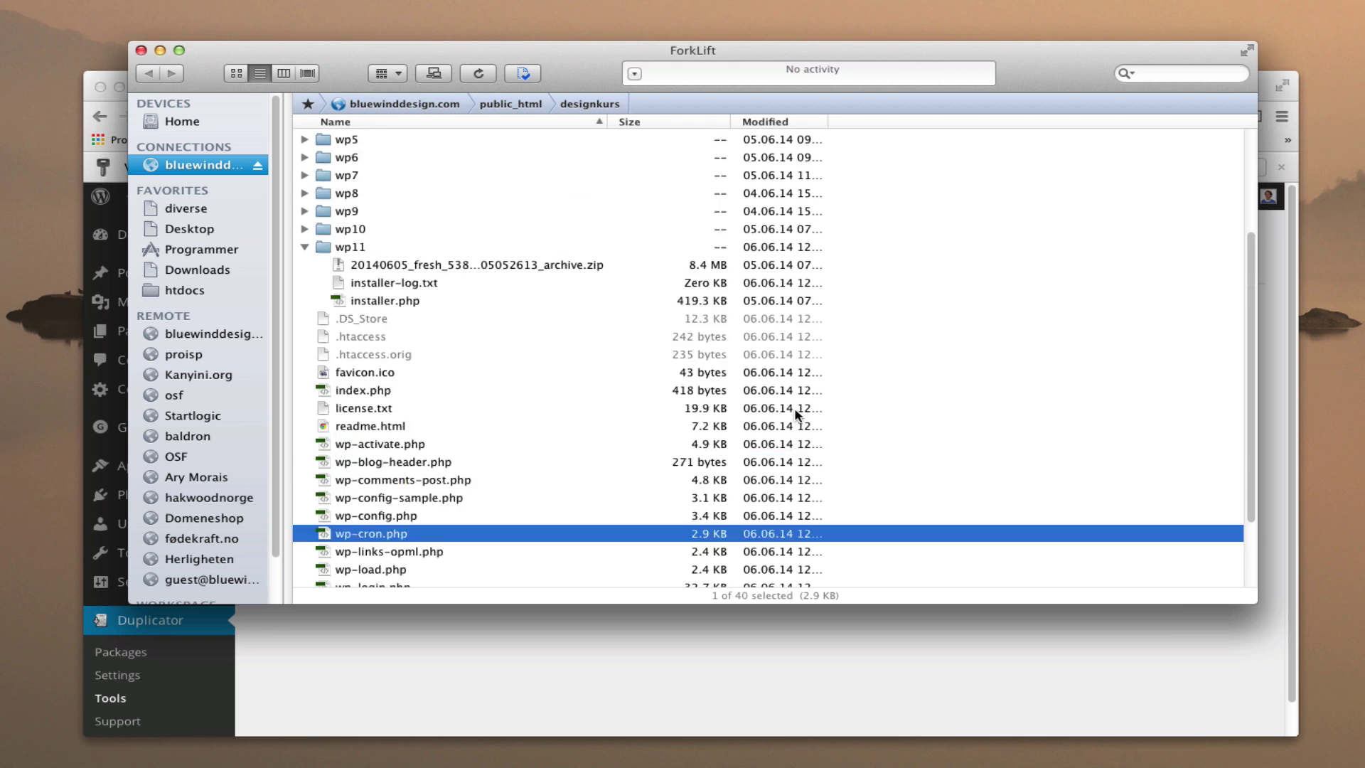
{"action": "scroll", "coordinate": [796, 410], "scroll_direction": "up", "scroll_amount": 5}
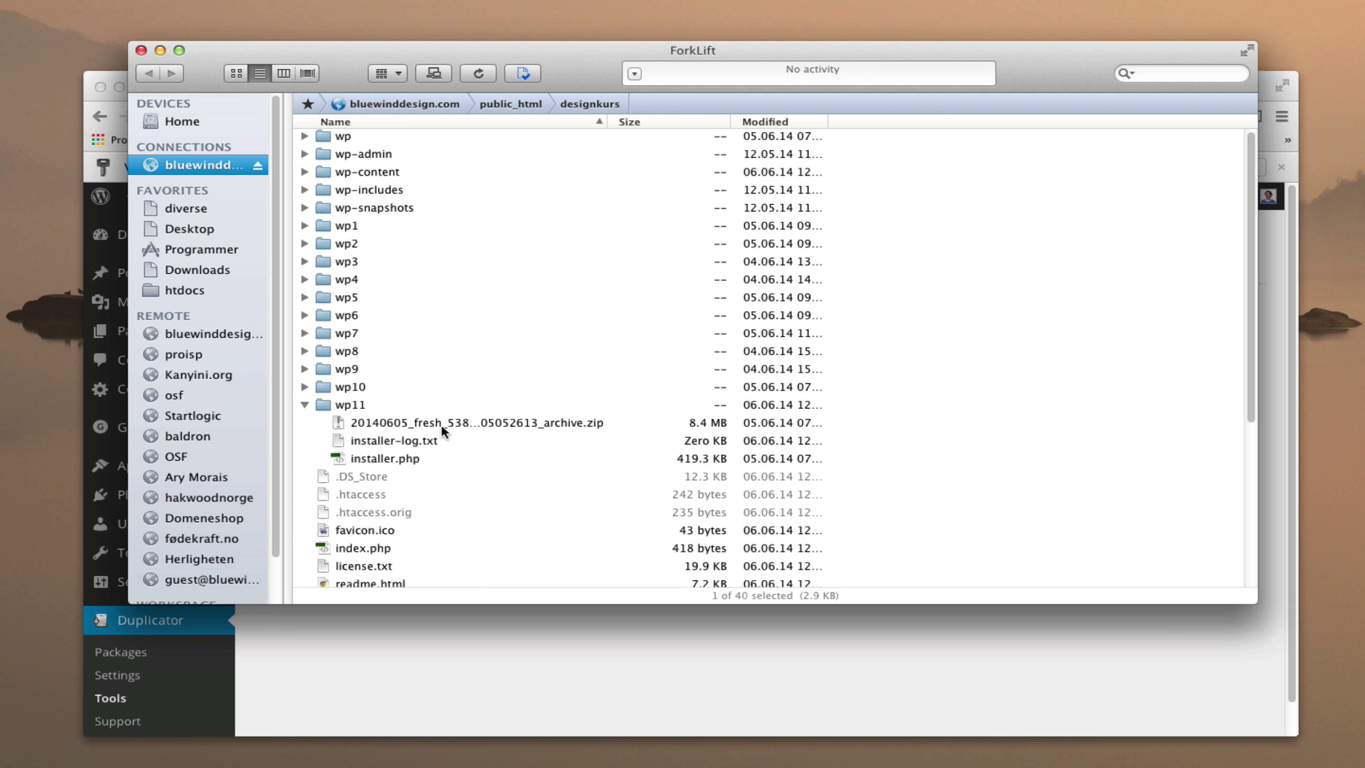
{"action": "scroll", "coordinate": [441, 431], "scroll_direction": "down", "scroll_amount": 3}
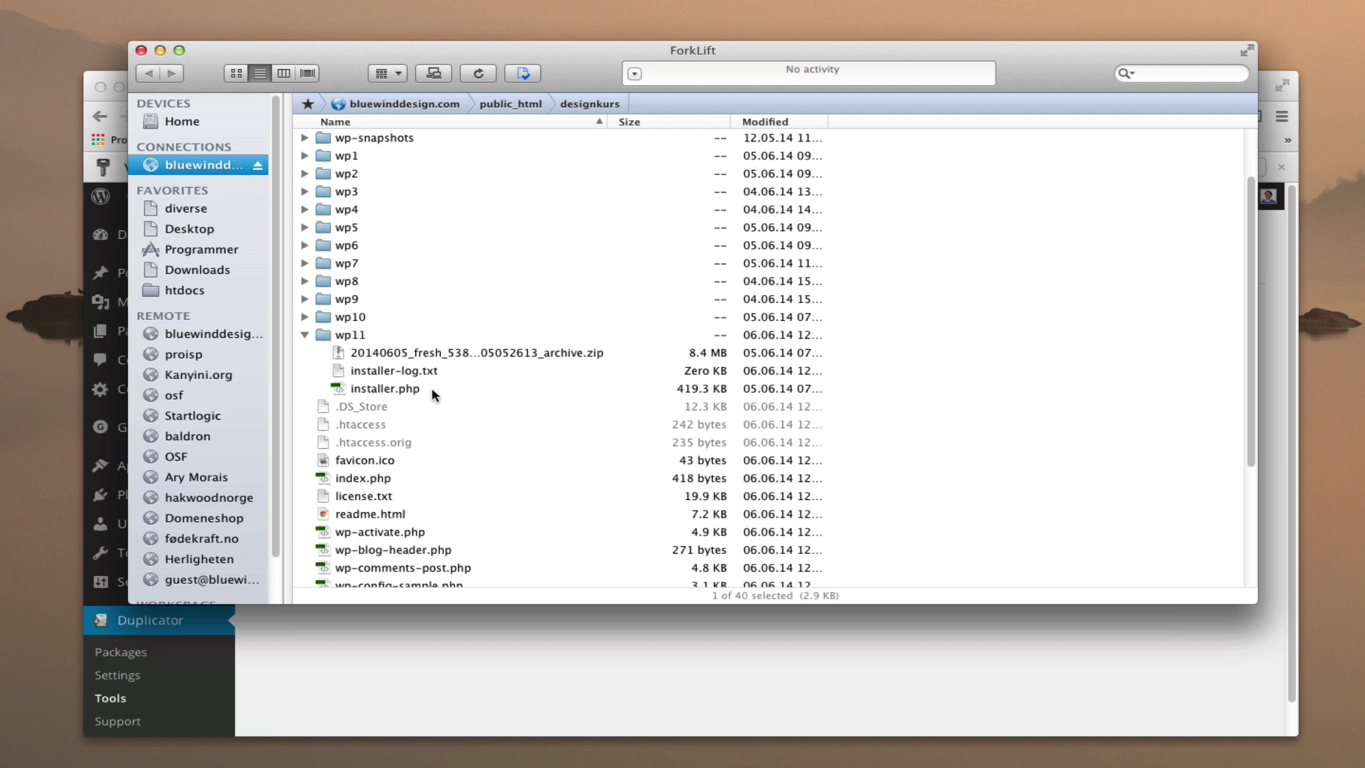
{"action": "left_click", "coordinate": [512, 636]}
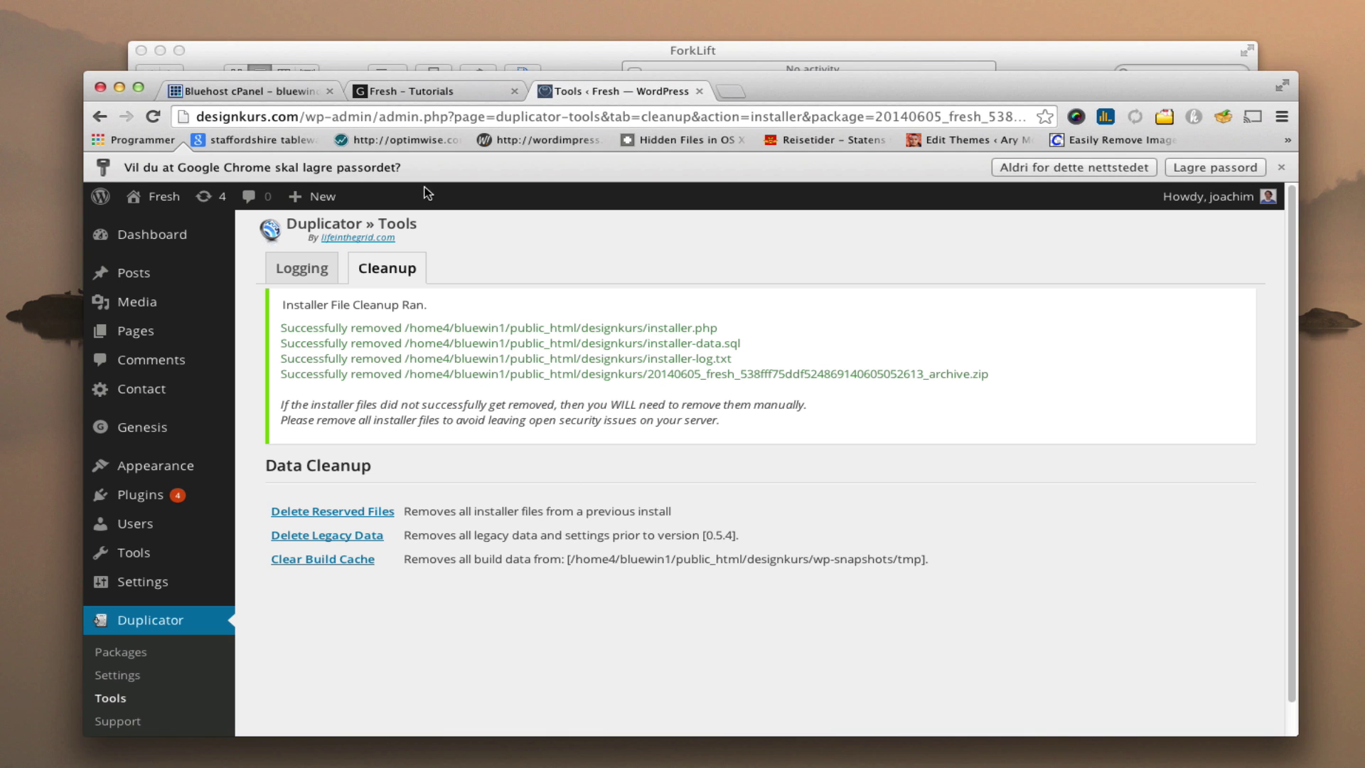
{"action": "left_click", "coordinate": [414, 95]}
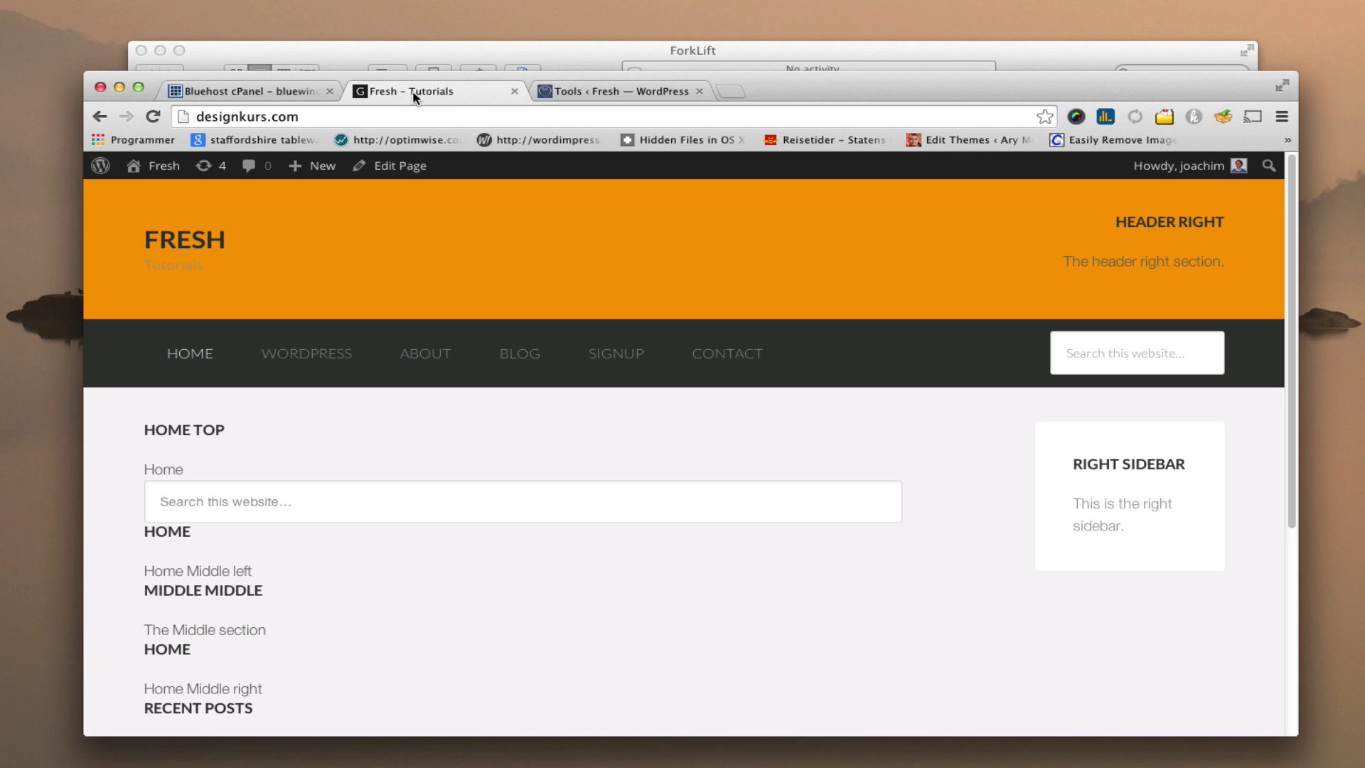
{"action": "left_click", "coordinate": [584, 51]}
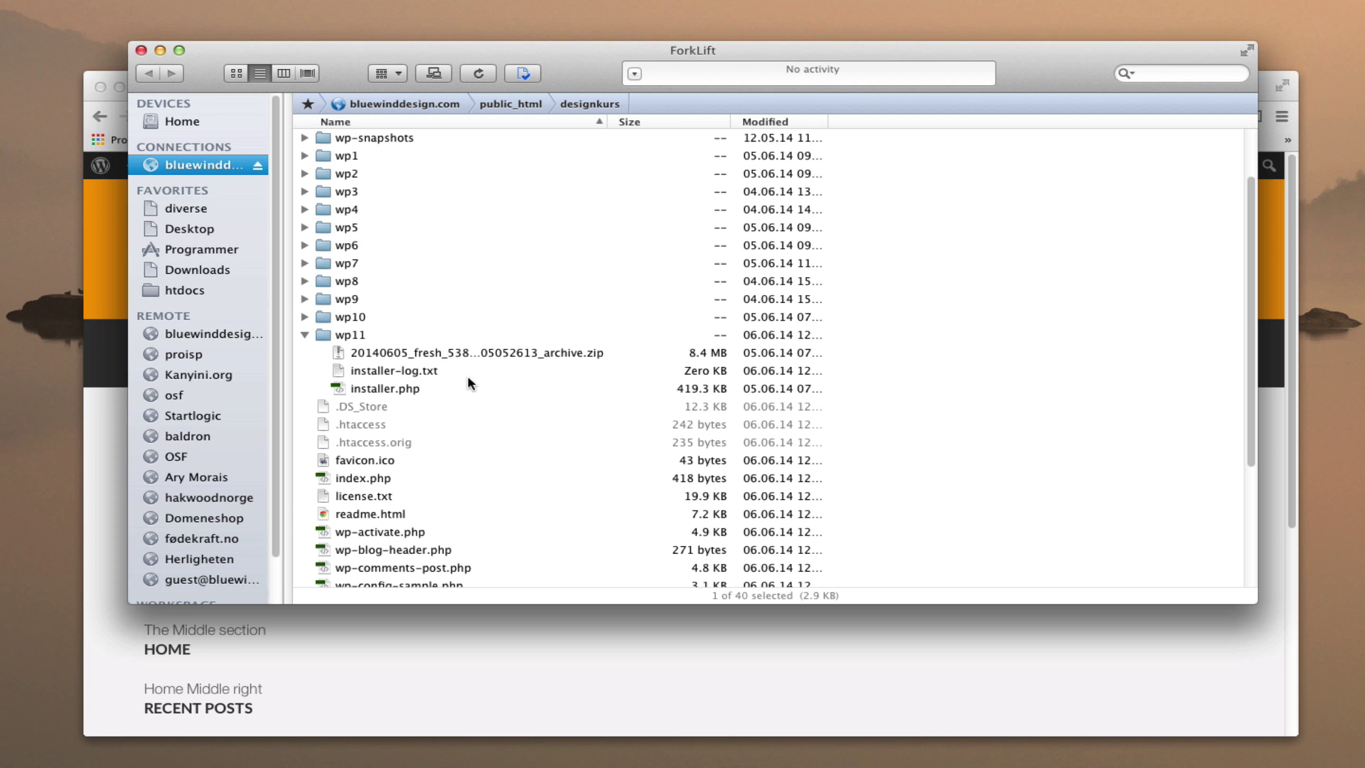